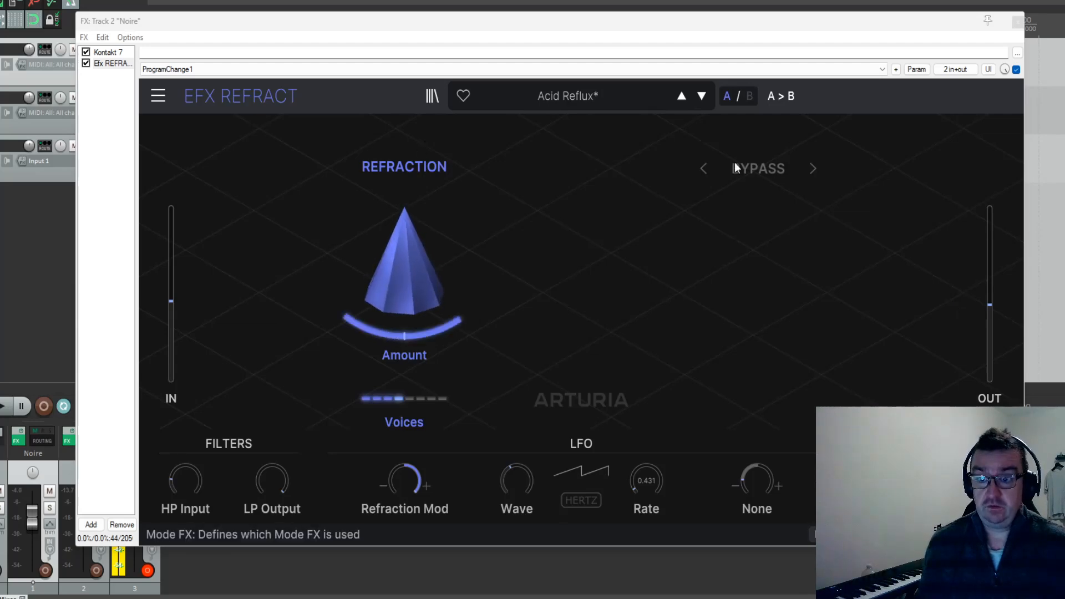
Step: View the available mode effects and lower the Refraction Mod LFO amount to about 0%
{"action": "mouse_move", "coordinate": [408, 322]}
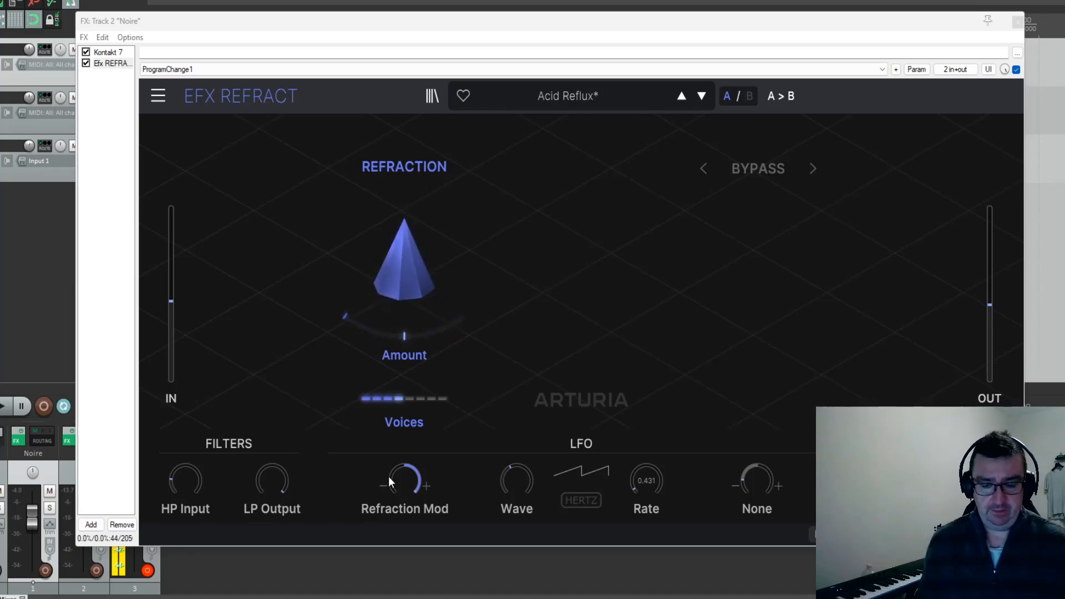
{"action": "left_click", "coordinate": [756, 170]}
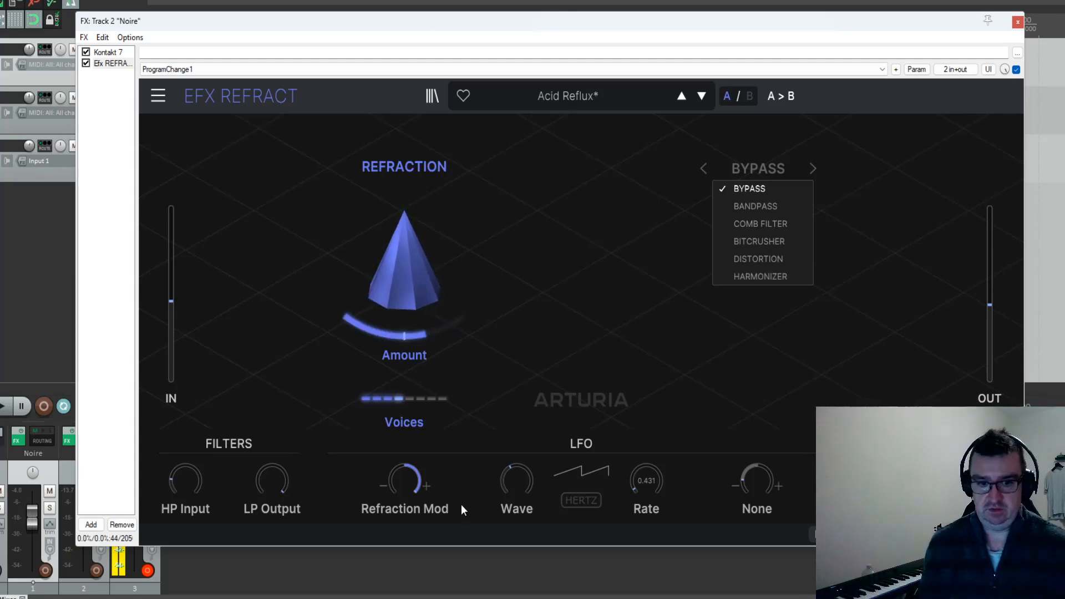
{"action": "left_click", "coordinate": [407, 480]}
{"action": "left_click_drag", "start_coordinate": [407, 482], "coordinate": [406, 587]}
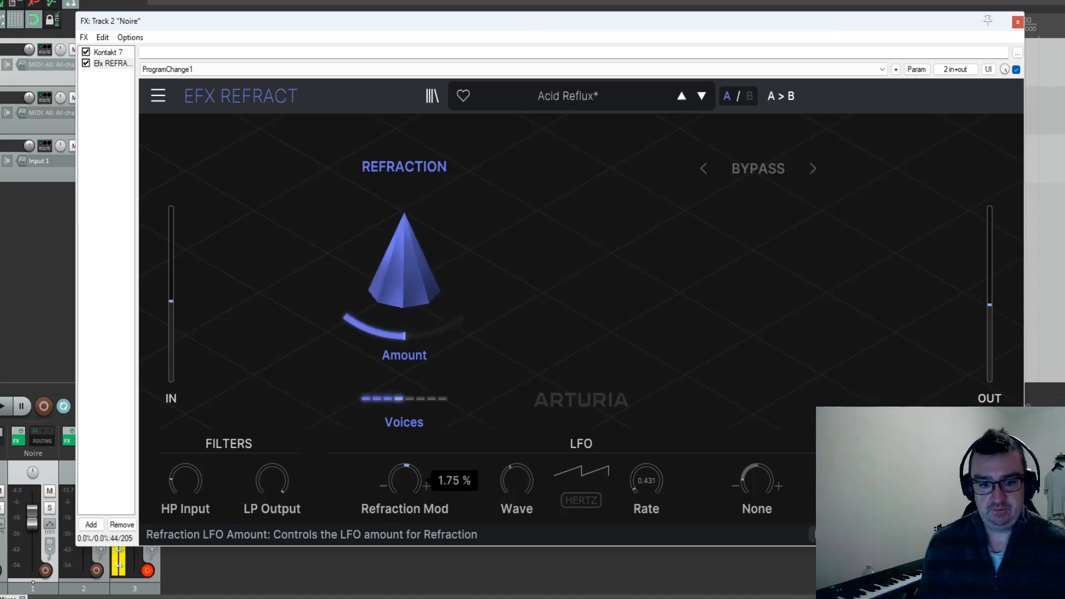
Step: Sync the LFO to the host tempo and set its rate to 1 bar
{"action": "left_click", "coordinate": [579, 503]}
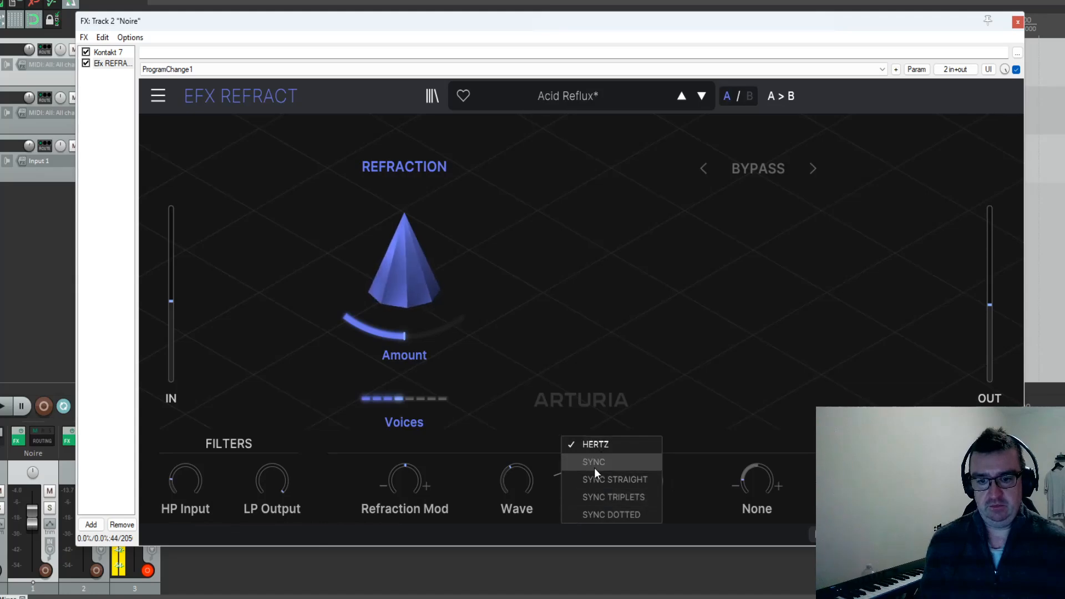
{"action": "left_click", "coordinate": [594, 462]}
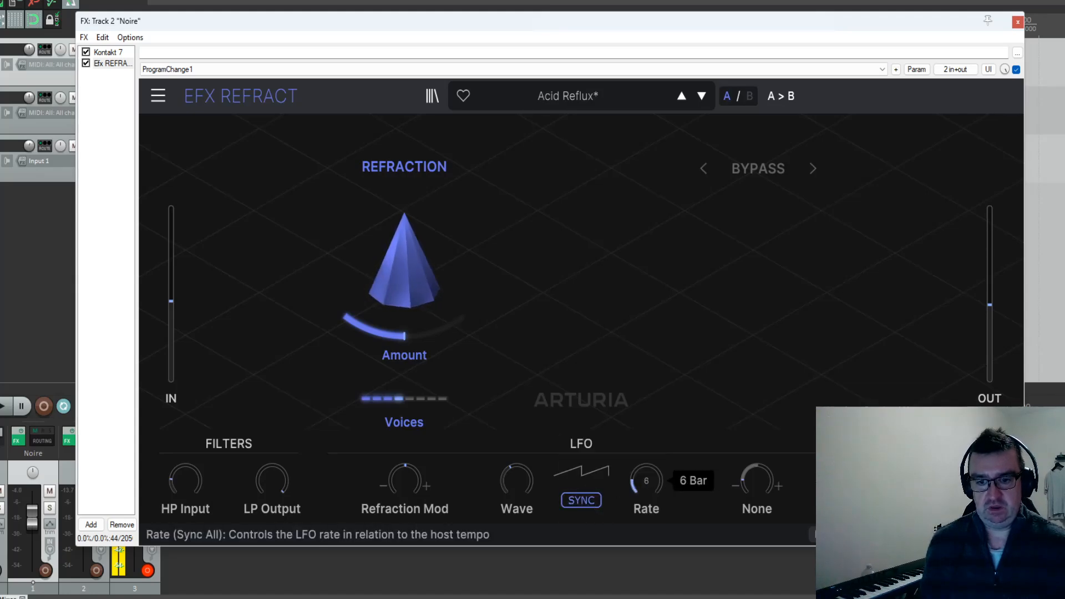
{"action": "left_click_drag", "start_coordinate": [647, 480], "coordinate": [652, 480]}
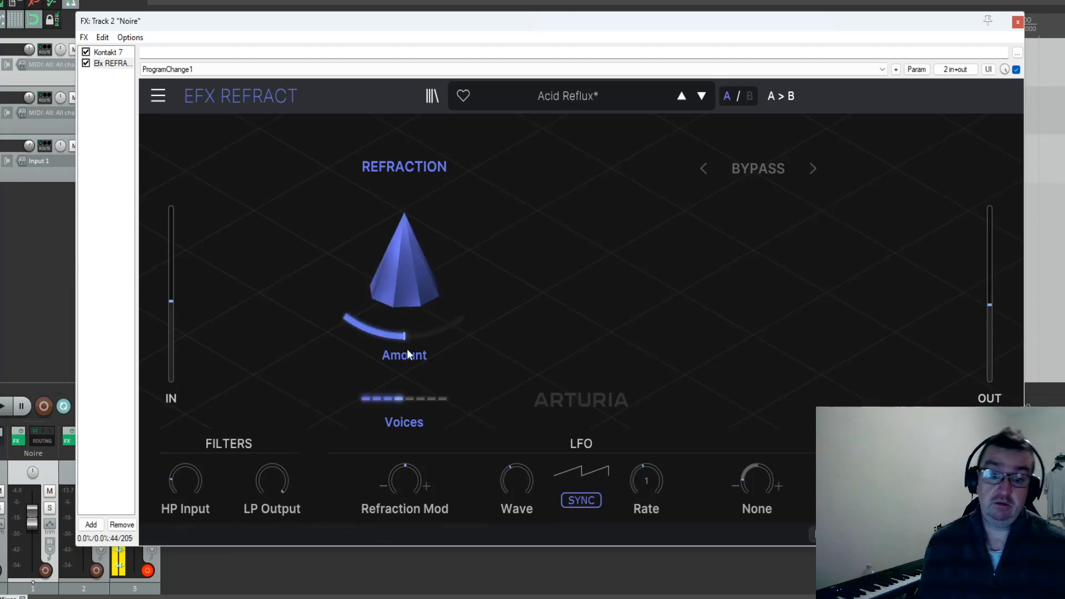
Step: Try a strong positive and a strong negative Refraction Mod amount at the 1-bar rate
{"action": "left_click_drag", "start_coordinate": [406, 491], "coordinate": [405, 471]}
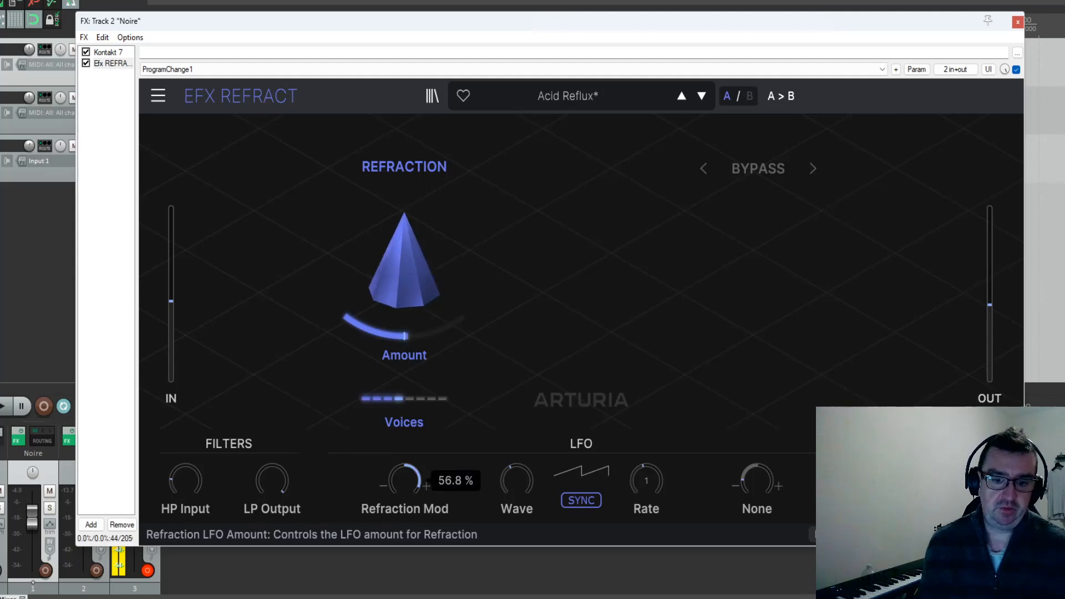
{"action": "mouse_move", "coordinate": [391, 342]}
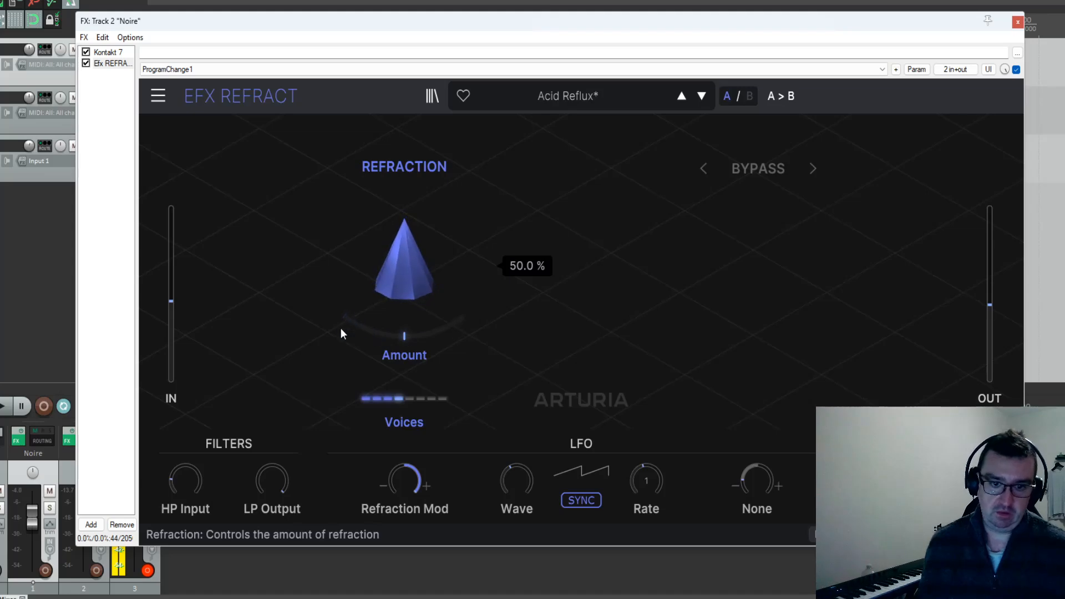
{"action": "left_click_drag", "start_coordinate": [409, 478], "coordinate": [409, 527]}
{"action": "mouse_move", "coordinate": [470, 322]}
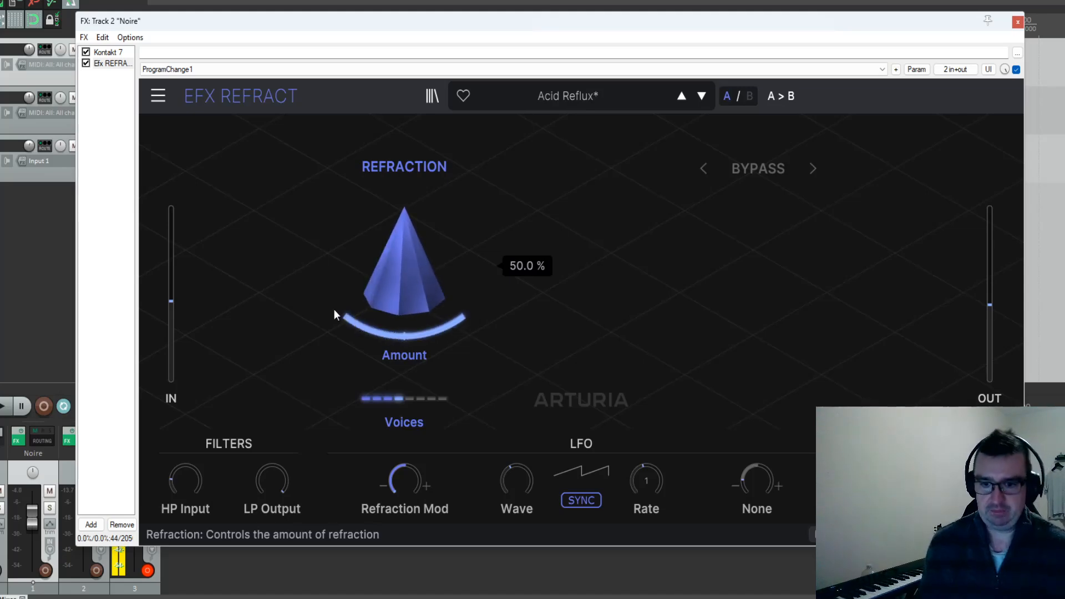
Step: Try synced LFO rates of 1/16 and 1/4 bar with both positive and negative Refraction Mod amounts
{"action": "mouse_move", "coordinate": [642, 481]}
{"action": "left_click_drag", "start_coordinate": [642, 482], "coordinate": [642, 463]}
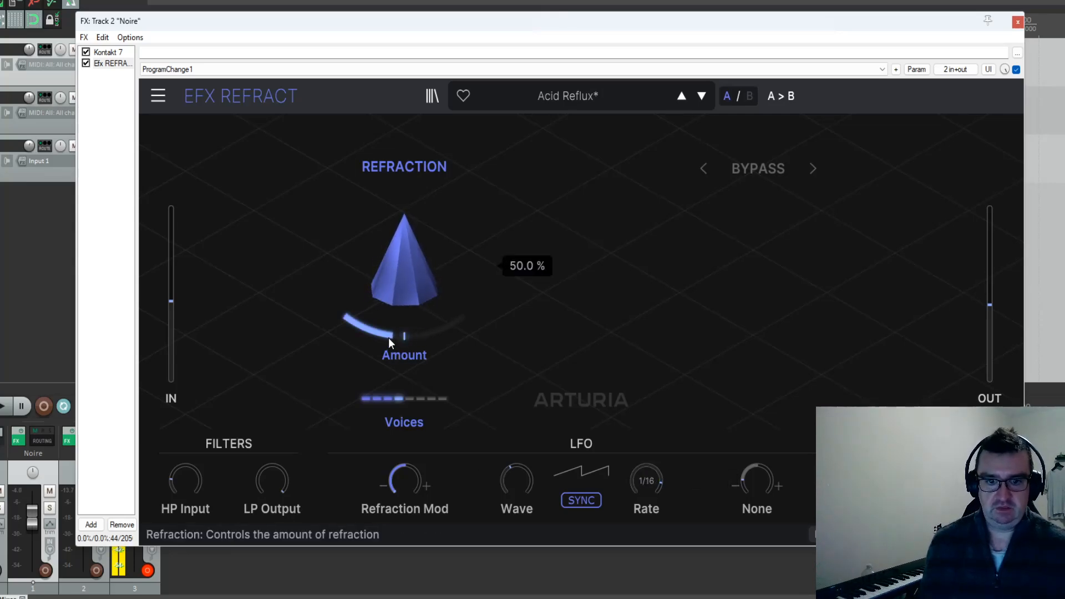
{"action": "left_click_drag", "start_coordinate": [405, 478], "coordinate": [404, 418]}
{"action": "mouse_move", "coordinate": [652, 478]}
{"action": "left_mouse_down"}
{"action": "mouse_move", "coordinate": [652, 452]}
{"action": "mouse_move", "coordinate": [651, 475]}
{"action": "left_mouse_up"}
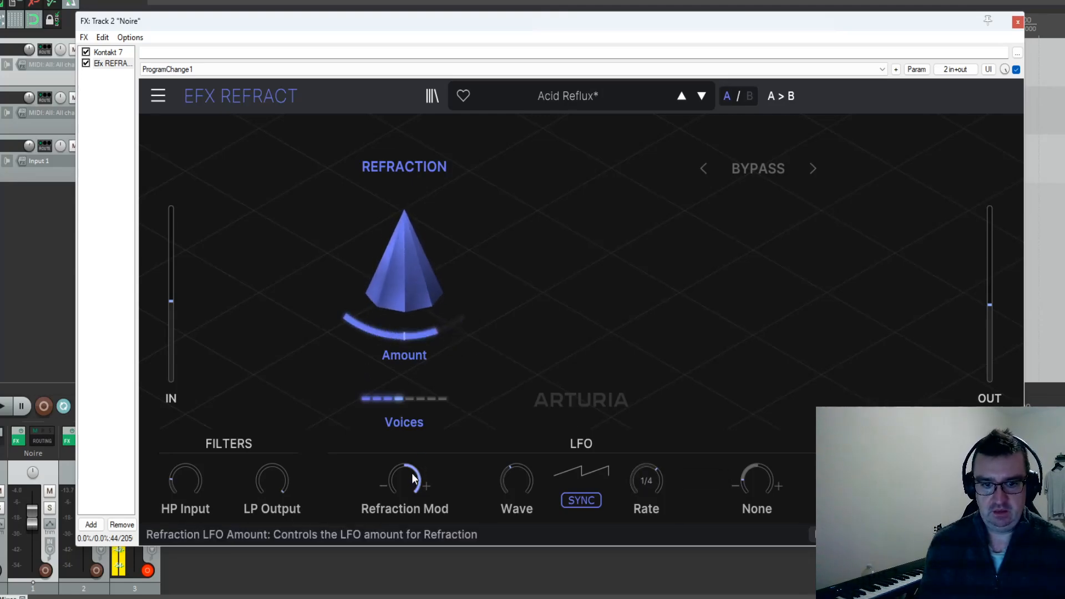
{"action": "left_click_drag", "start_coordinate": [414, 479], "coordinate": [414, 516]}
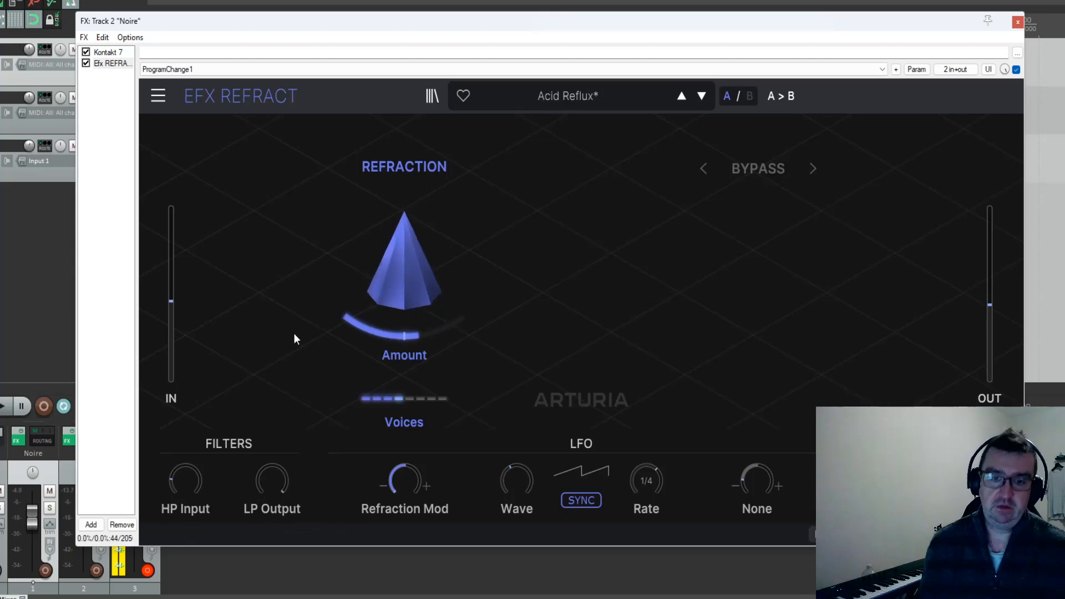
{"action": "mouse_move", "coordinate": [322, 336]}
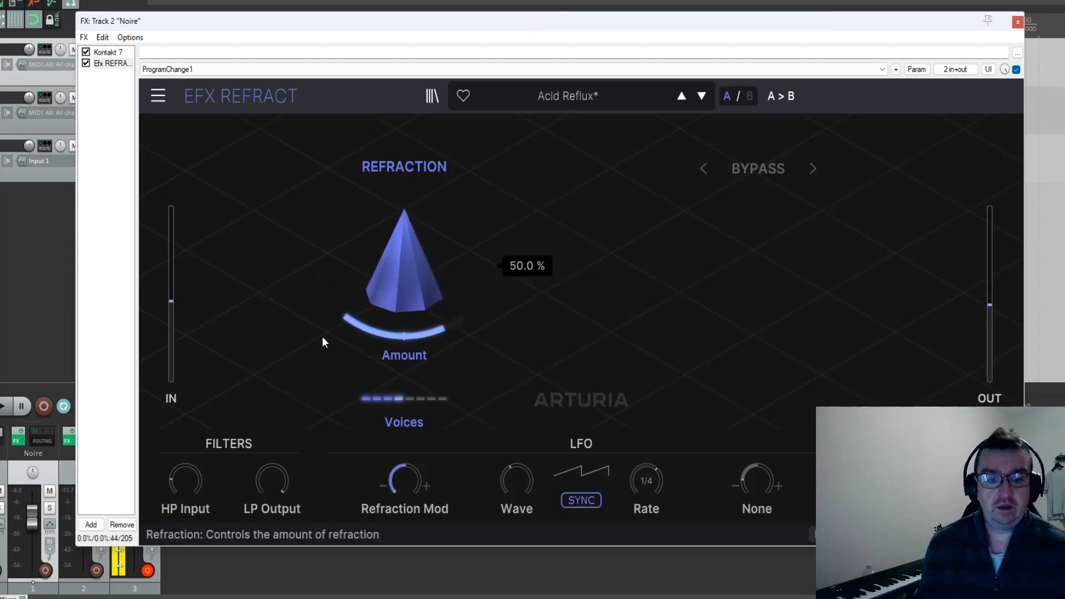
Step: Reduce the refracted voices to 2 and try the Square LFO shape before restoring the sawtooth wave
{"action": "mouse_move", "coordinate": [376, 402]}
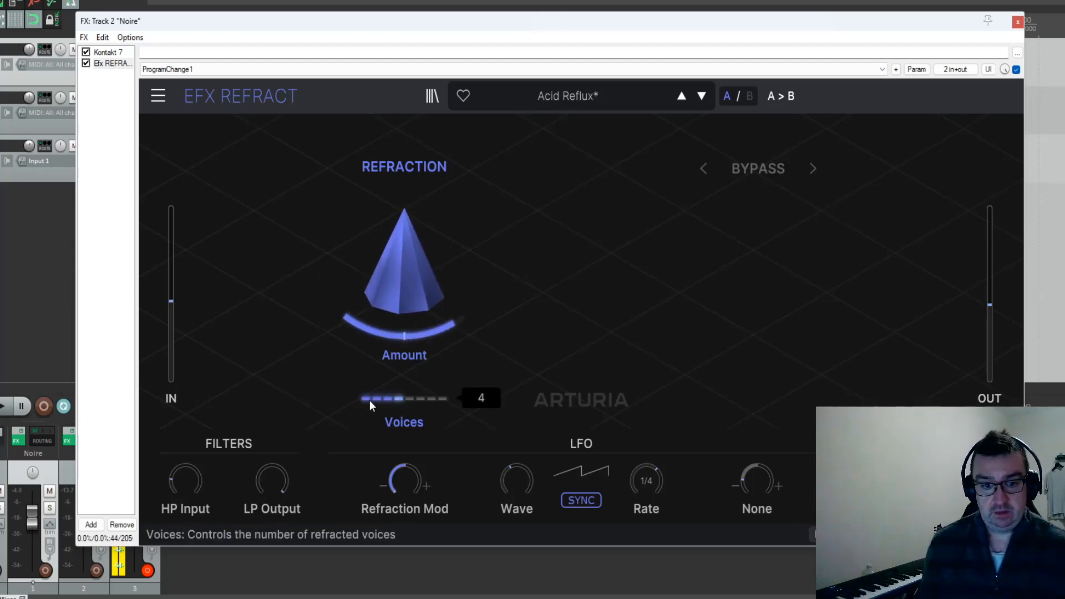
{"action": "left_click_drag", "start_coordinate": [375, 402], "coordinate": [375, 417]}
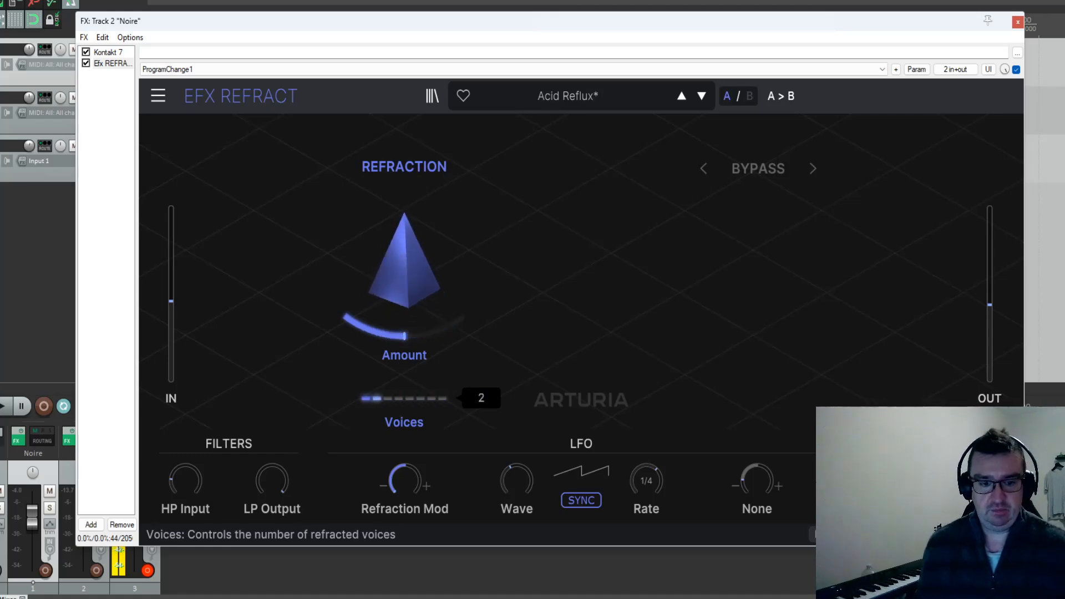
{"action": "mouse_move", "coordinate": [518, 489]}
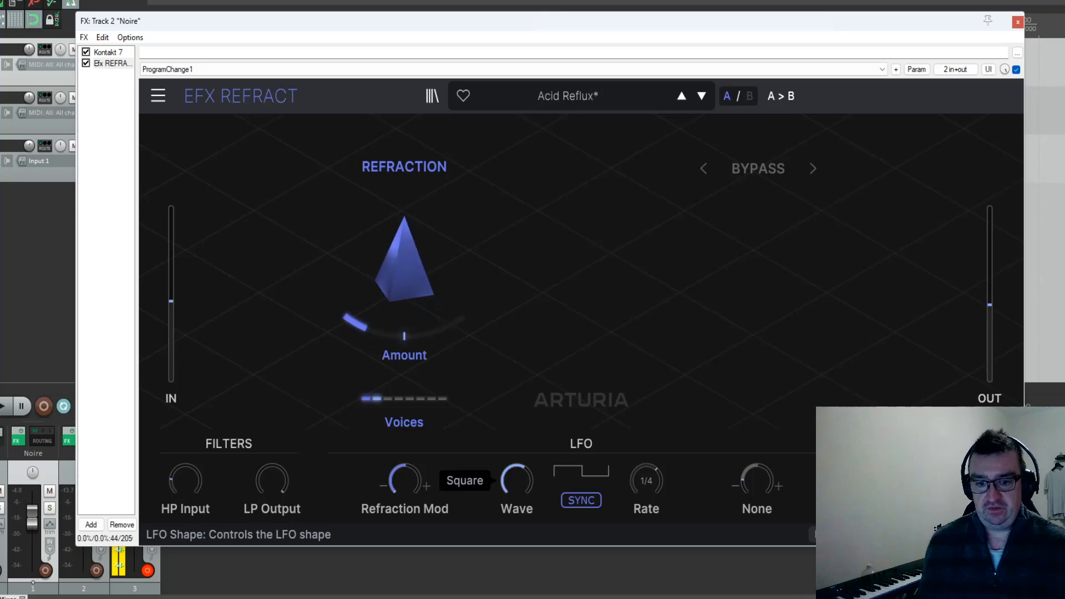
{"action": "left_click_drag", "start_coordinate": [519, 487], "coordinate": [561, 488]}
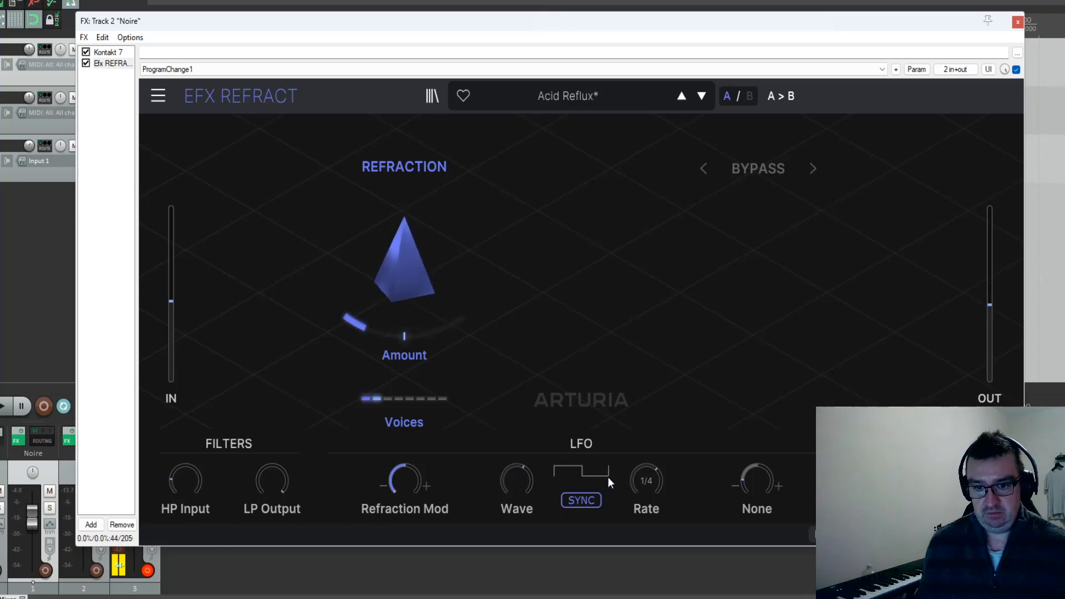
{"action": "left_click_drag", "start_coordinate": [523, 485], "coordinate": [550, 484]}
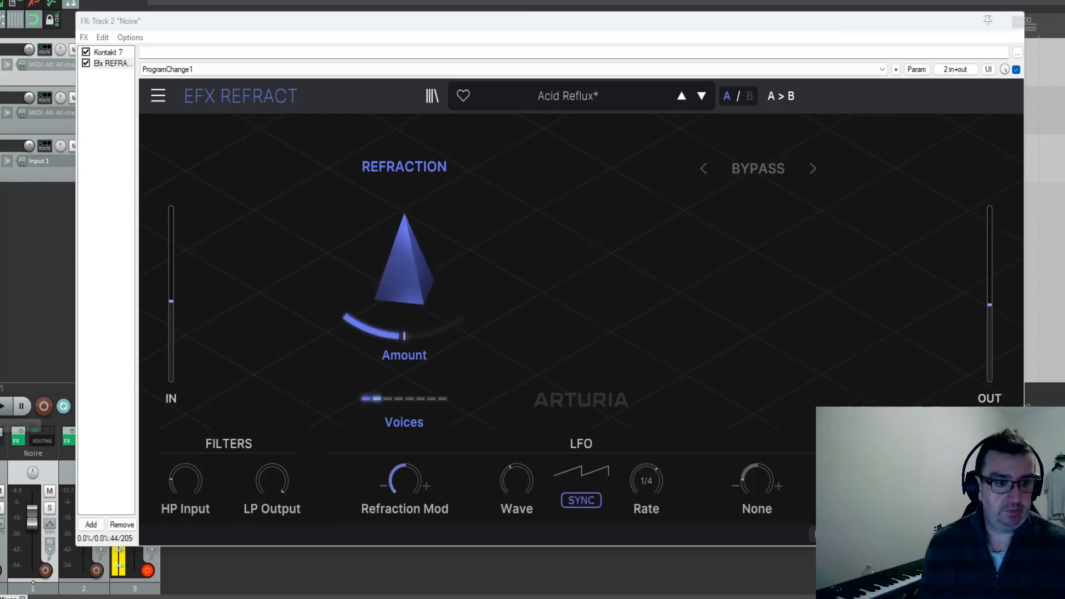
Step: Reload the Acid Reflux preset from all presets and re-enable the EFX Refract effect on the track
{"action": "left_click", "coordinate": [548, 100]}
{"action": "mouse_move", "coordinate": [546, 121]}
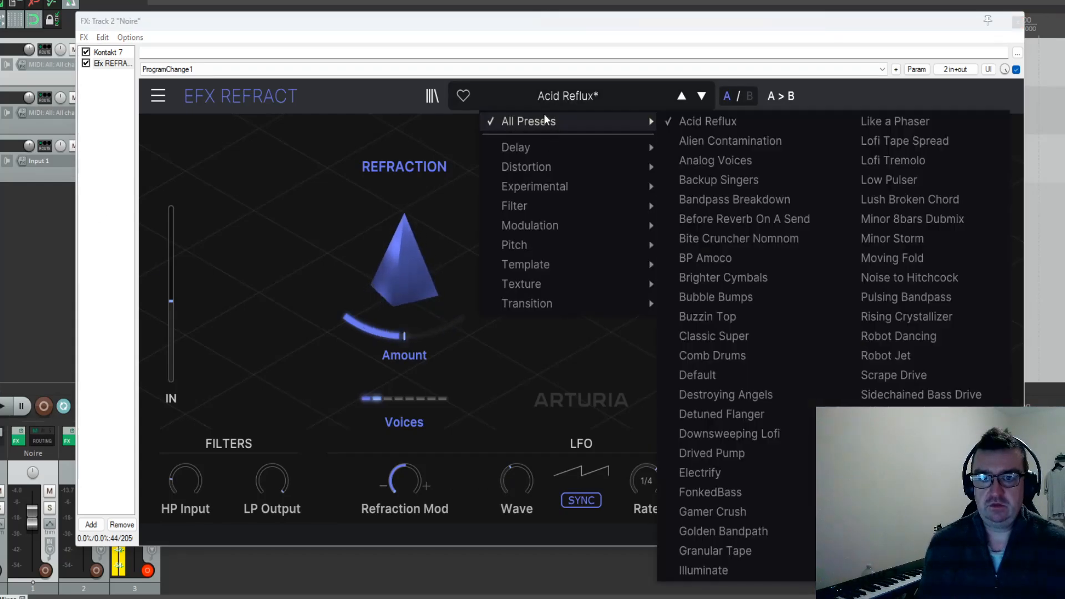
{"action": "left_click", "coordinate": [674, 121]}
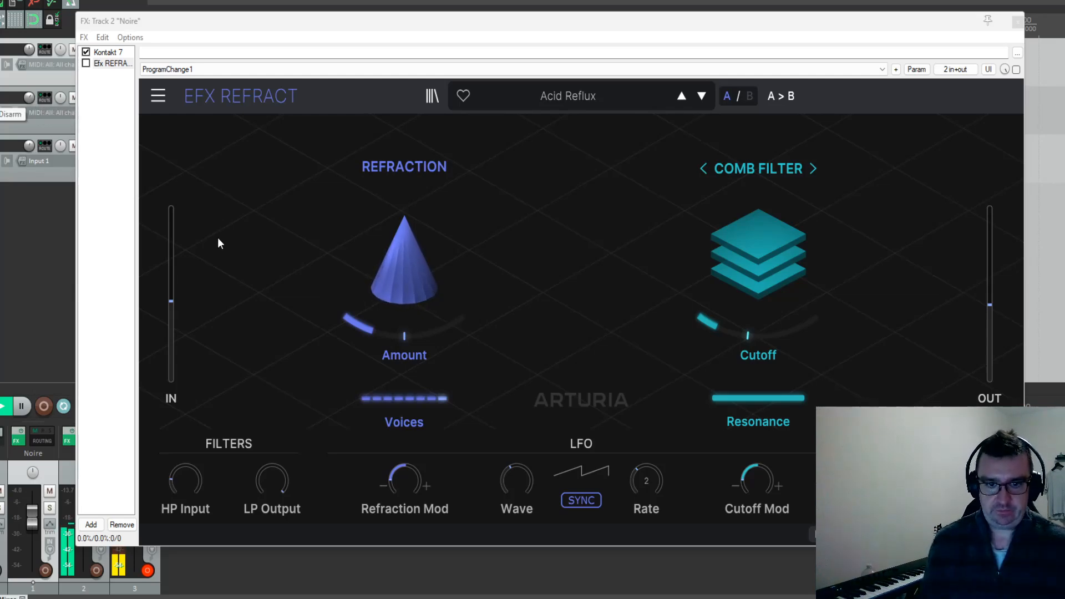
{"action": "left_click", "coordinate": [1016, 69]}
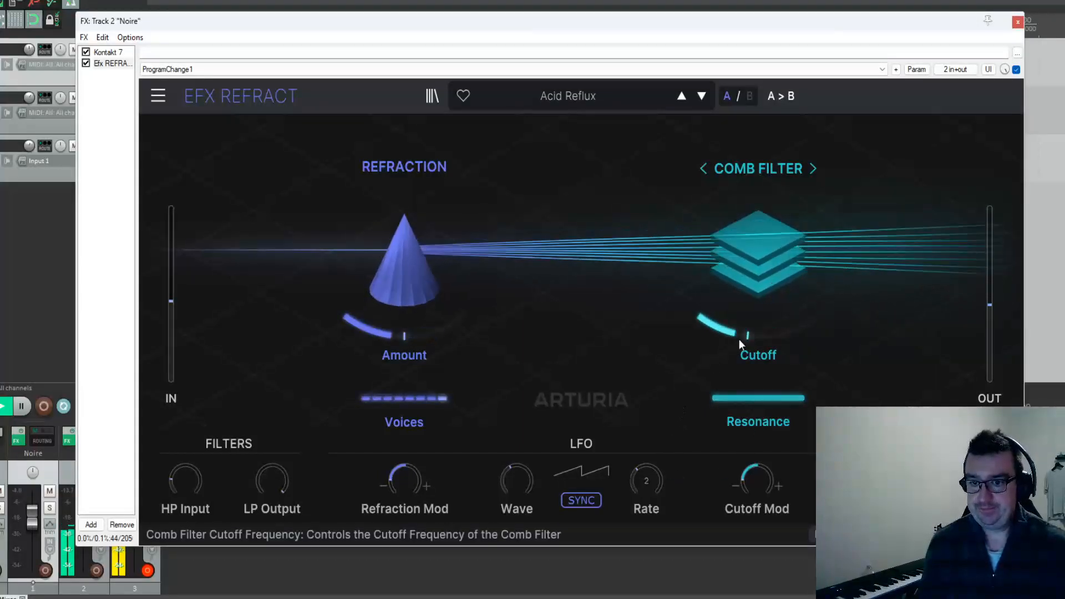
Step: Sweep the comb filter cutoff to its maximum and back to 1660 Hz, and lower its resonance to 0.364
{"action": "mouse_move", "coordinate": [752, 338]}
{"action": "left_mouse_down"}
{"action": "mouse_move", "coordinate": [751, 371]}
{"action": "mouse_move", "coordinate": [751, 278]}
{"action": "mouse_move", "coordinate": [753, 335]}
{"action": "left_mouse_up"}
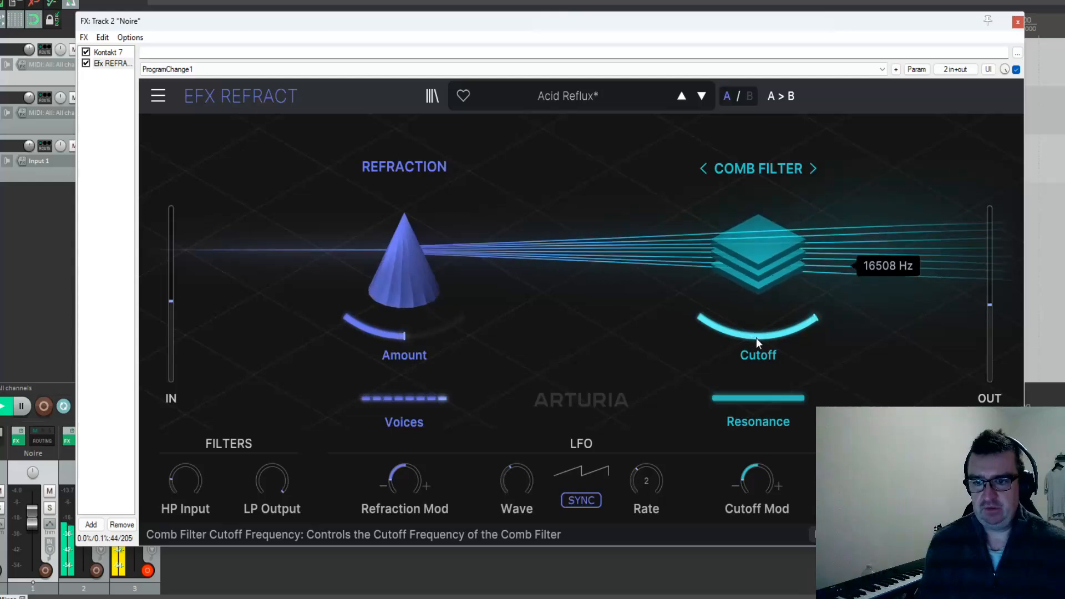
{"action": "mouse_move", "coordinate": [815, 317]}
{"action": "left_mouse_down"}
{"action": "mouse_move", "coordinate": [816, 333]}
{"action": "mouse_move", "coordinate": [817, 318]}
{"action": "left_mouse_up"}
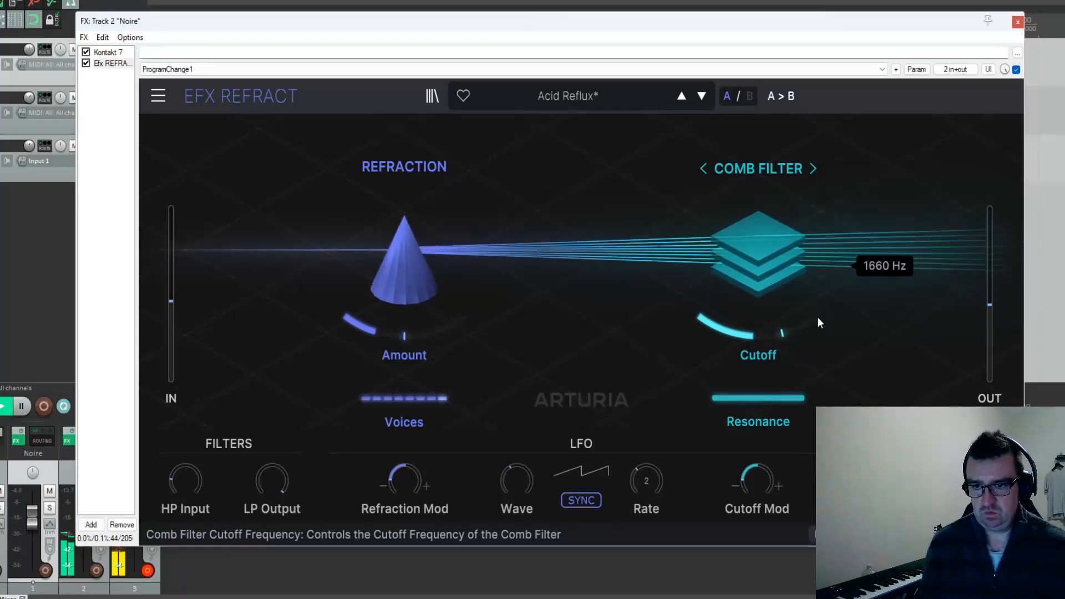
{"action": "left_click_drag", "start_coordinate": [807, 397], "coordinate": [745, 398]}
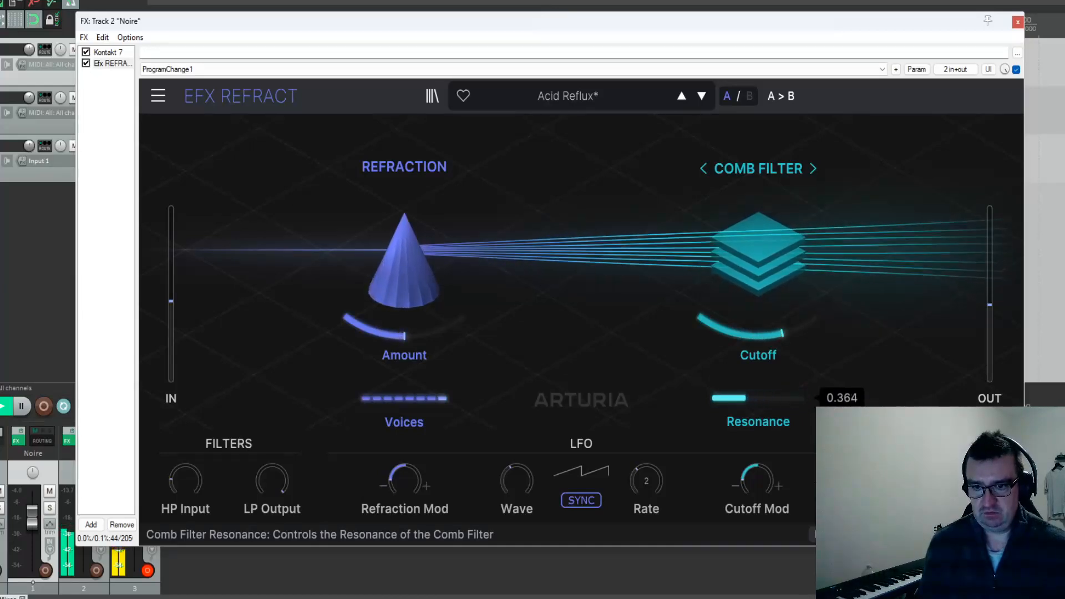
Step: Set the LFO rate to 1/4 bar and try positive and negative Cutoff Mod amounts, finishing close to zero
{"action": "left_click_drag", "start_coordinate": [756, 479], "coordinate": [756, 463]}
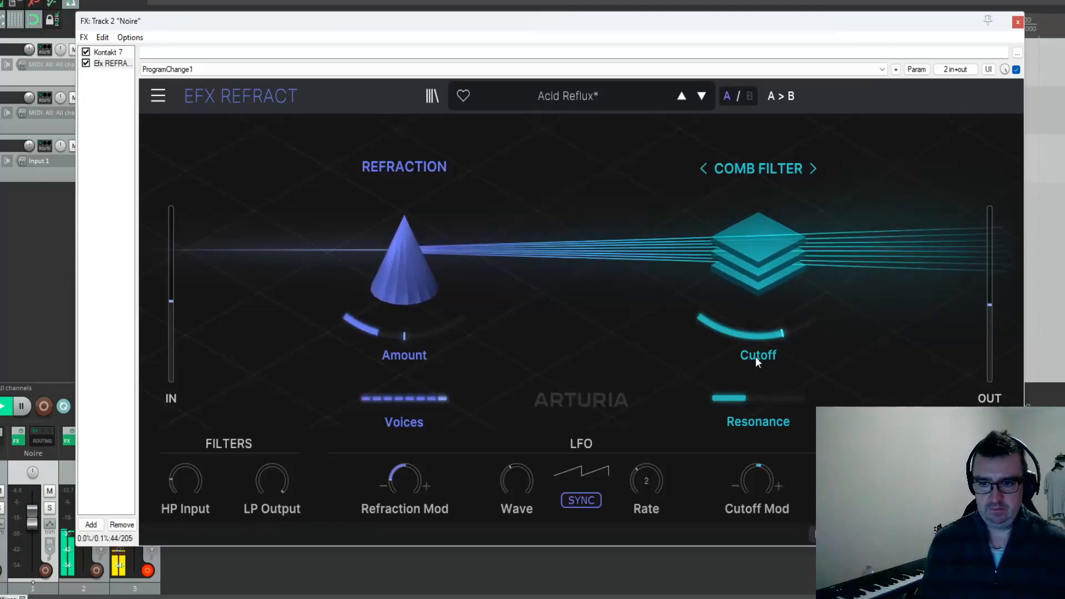
{"action": "left_click_drag", "start_coordinate": [751, 464], "coordinate": [750, 414]}
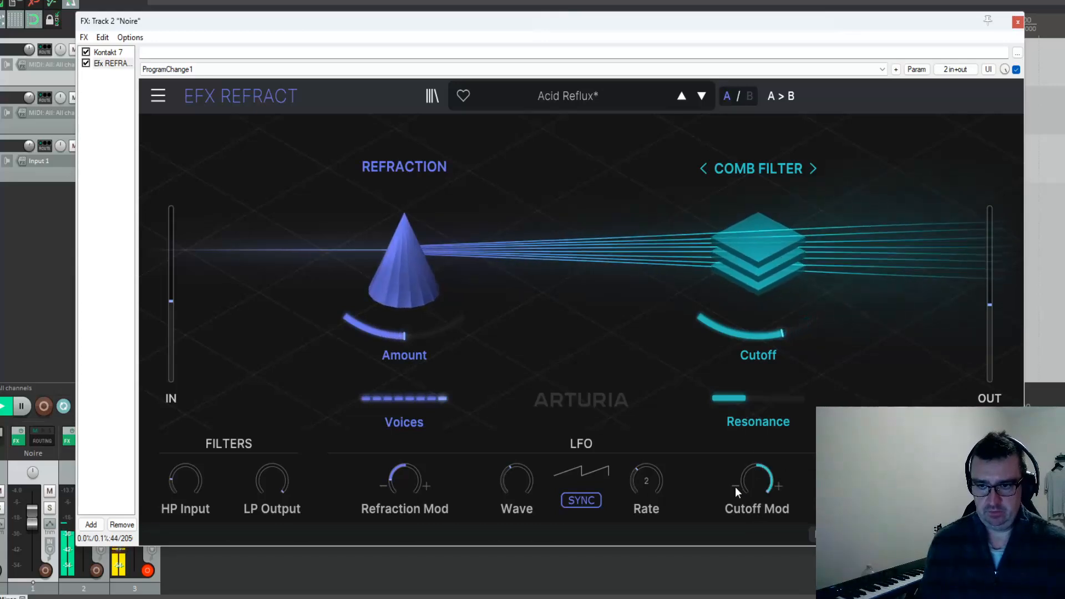
{"action": "left_click_drag", "start_coordinate": [638, 494], "coordinate": [638, 469]}
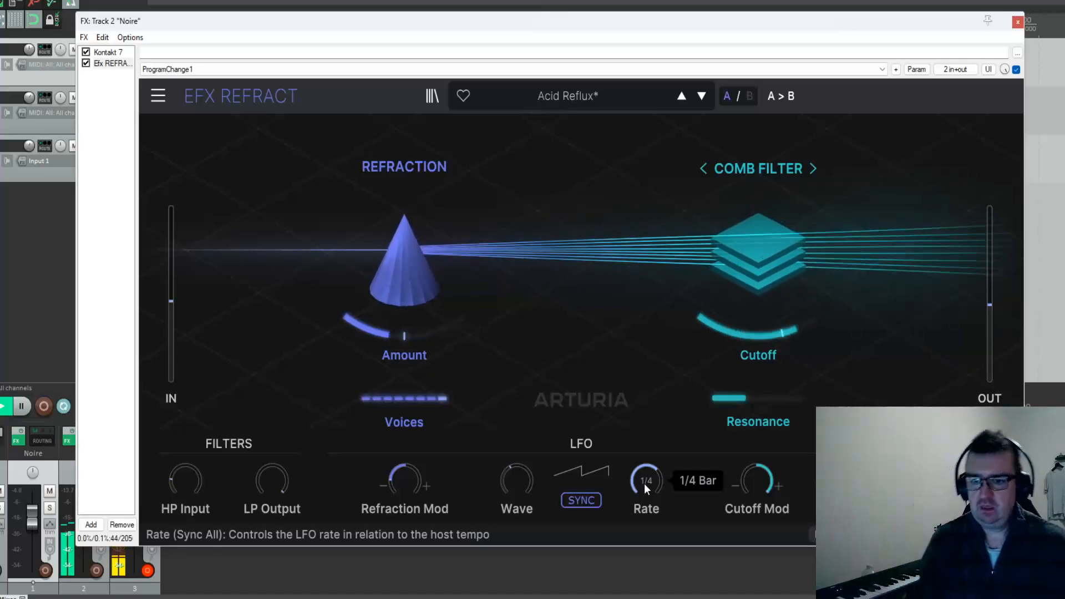
{"action": "mouse_move", "coordinate": [765, 478]}
{"action": "left_mouse_down"}
{"action": "mouse_move", "coordinate": [765, 450]}
{"action": "mouse_move", "coordinate": [764, 478]}
{"action": "left_mouse_up"}
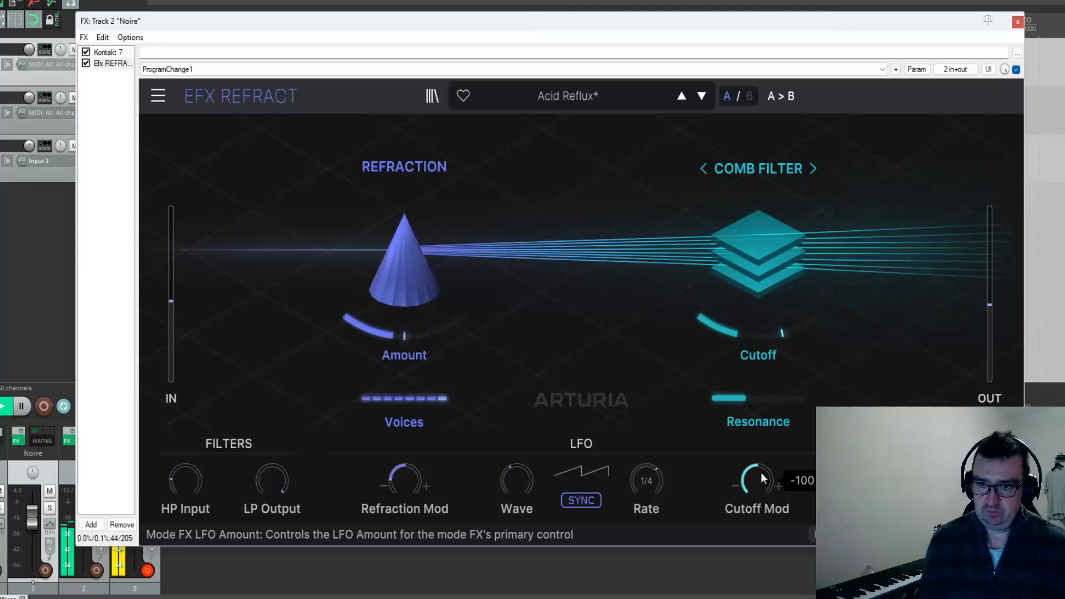
{"action": "mouse_move", "coordinate": [756, 481]}
{"action": "left_mouse_down"}
{"action": "mouse_move", "coordinate": [756, 452]}
{"action": "mouse_move", "coordinate": [755, 491]}
{"action": "left_mouse_up"}
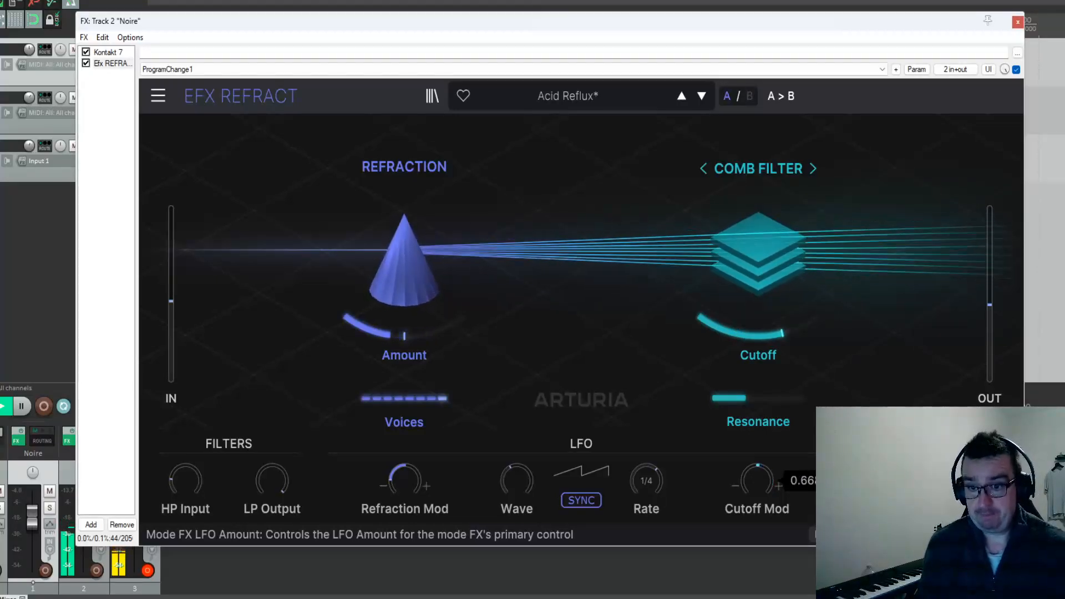
Step: Switch the mode effect from comb filter to Bypass and raise the refraction amount to 100%
{"action": "left_click", "coordinate": [768, 168]}
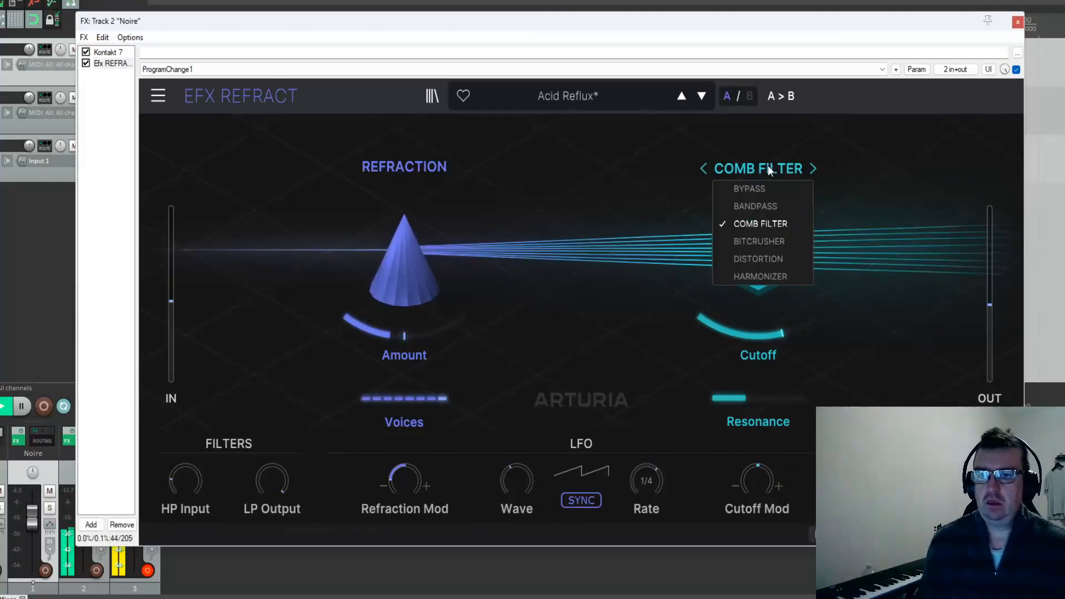
{"action": "left_click", "coordinate": [764, 189]}
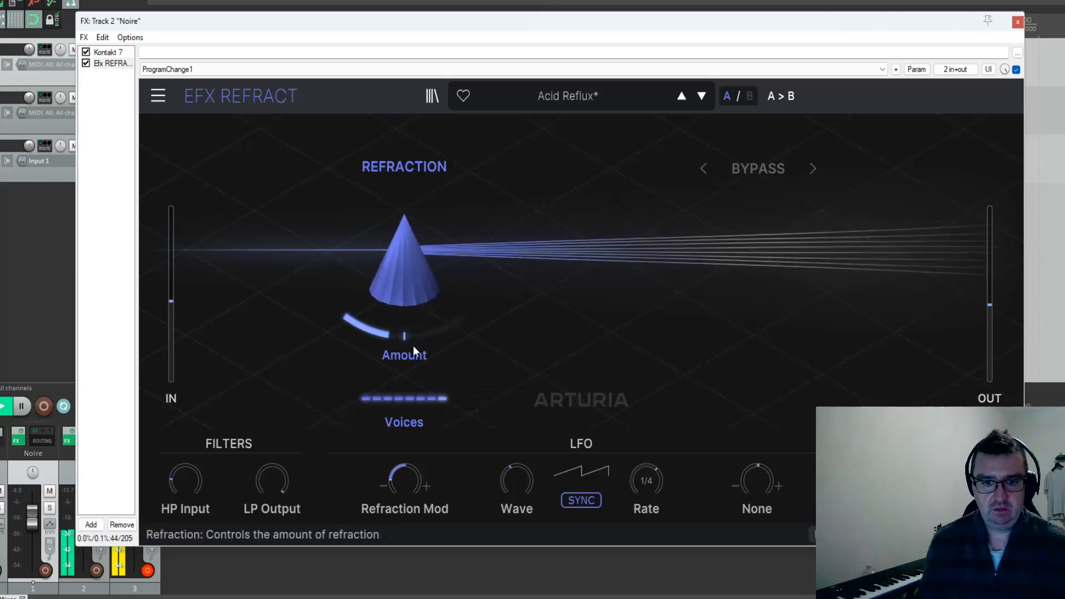
{"action": "left_click_drag", "start_coordinate": [404, 340], "coordinate": [404, 300]}
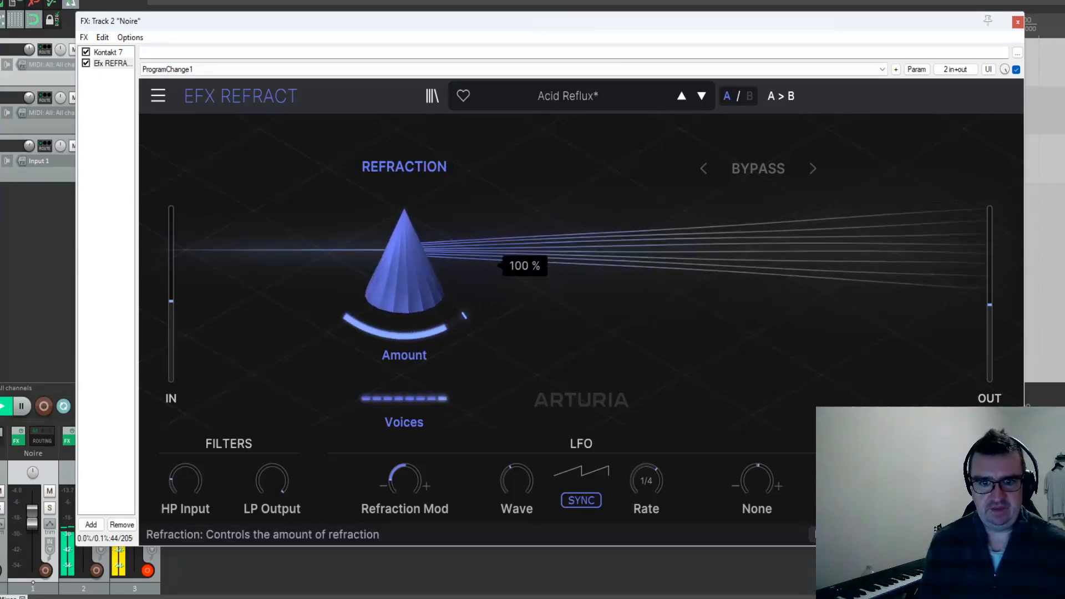
Step: Tame the refraction with 2 voices, an amount of 25.6% and a slightly negative Refraction Mod
{"action": "mouse_move", "coordinate": [444, 397]}
{"action": "left_click_drag", "start_coordinate": [444, 397], "coordinate": [380, 398]}
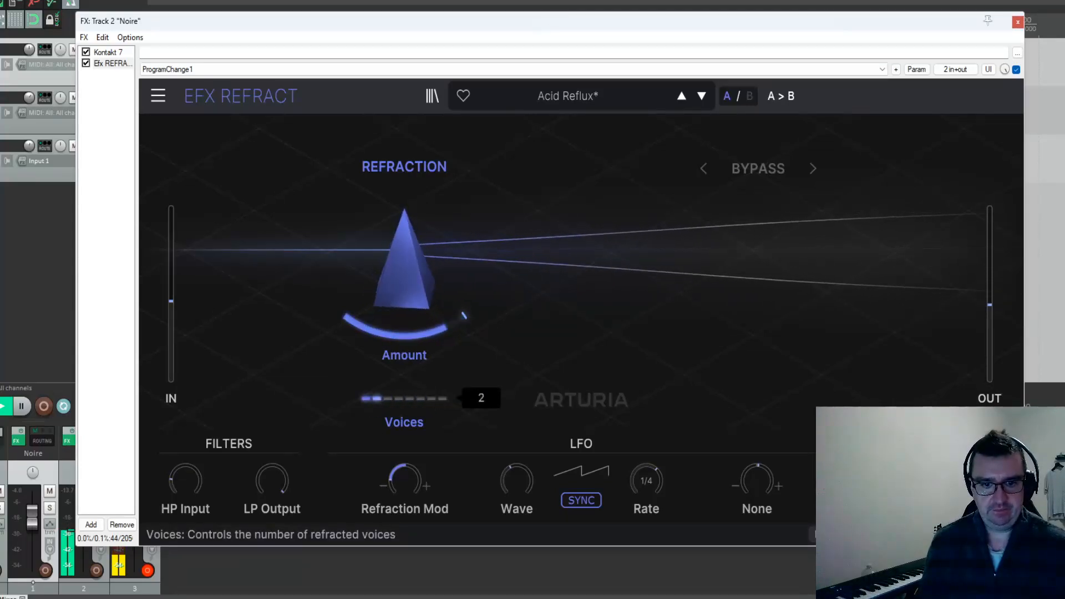
{"action": "left_click_drag", "start_coordinate": [454, 324], "coordinate": [454, 372]}
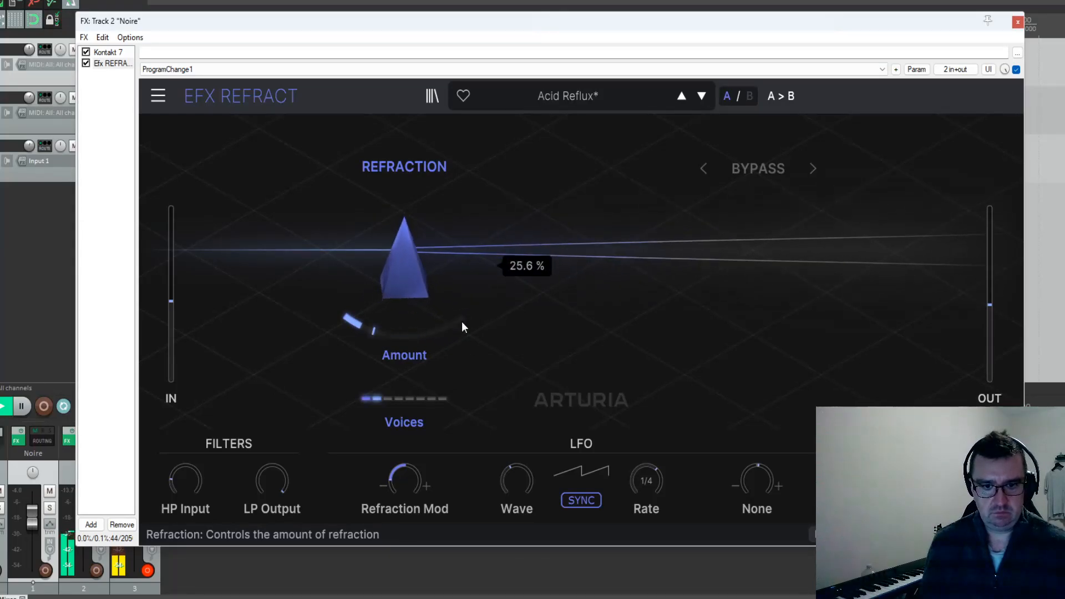
{"action": "left_click_drag", "start_coordinate": [450, 481], "coordinate": [450, 483]}
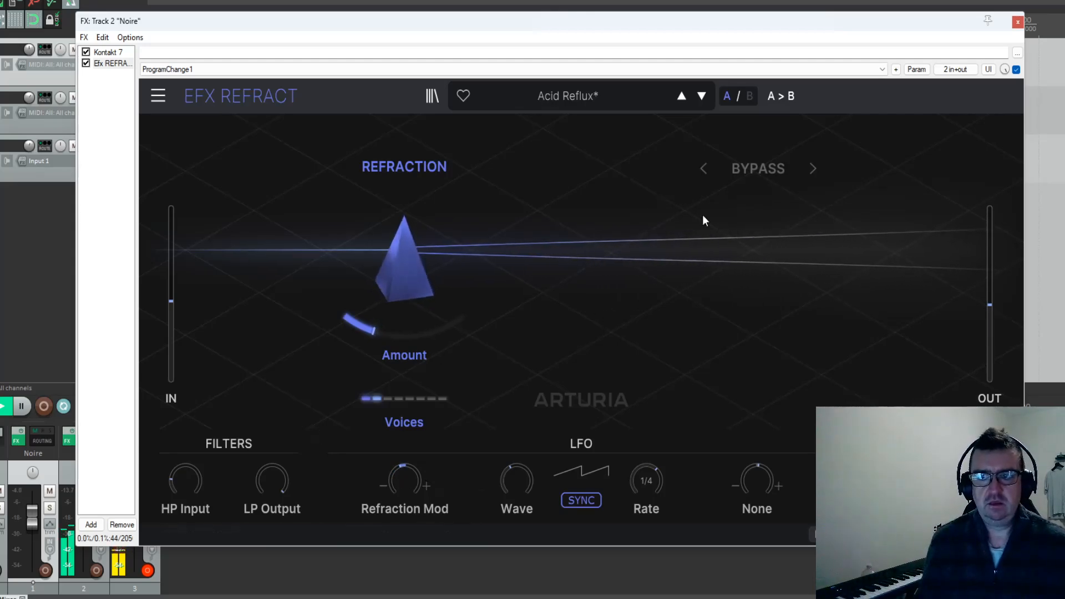
Step: Compare the sound with EFX Refract bypassed and active, and raise the refraction amount well above halfway
{"action": "left_click", "coordinate": [1018, 70]}
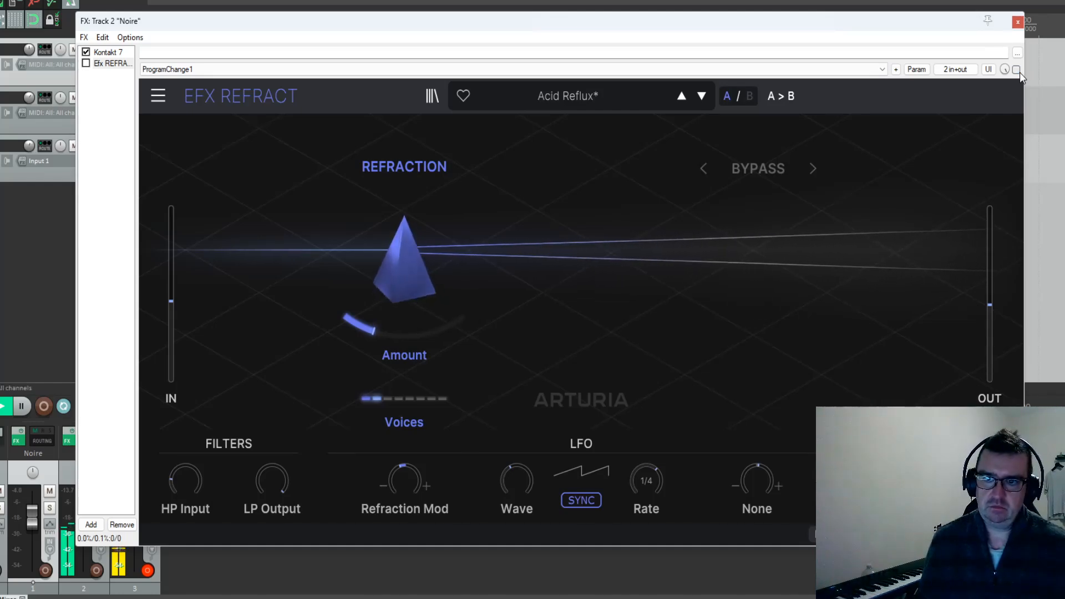
{"action": "left_click", "coordinate": [1016, 70]}
{"action": "left_click_drag", "start_coordinate": [418, 329], "coordinate": [418, 274]}
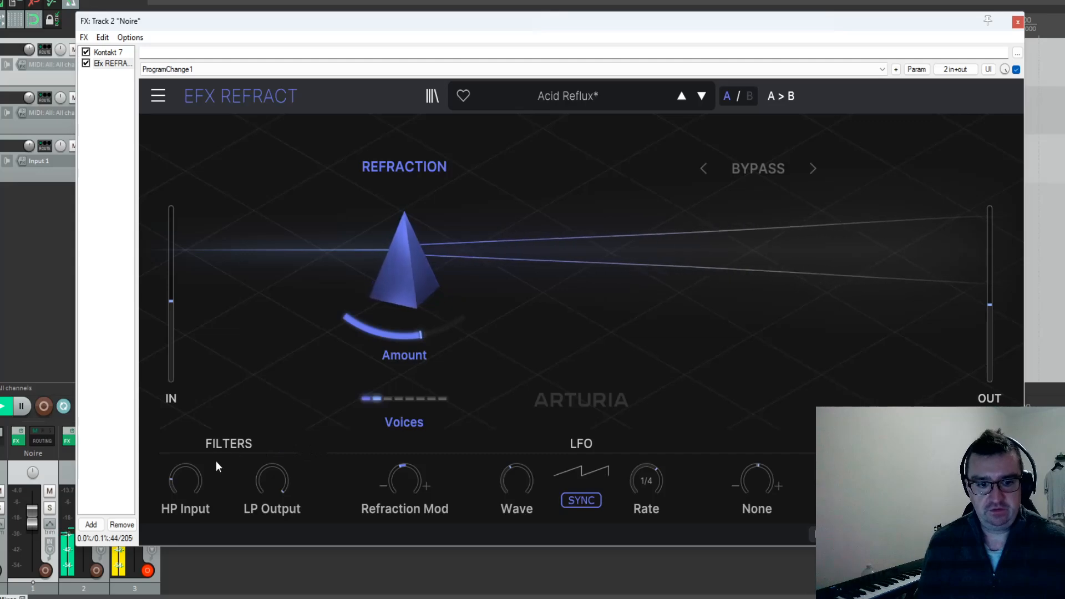
Step: Sweep the LP Output filter down to 38.2 Hz and back to fully open, and lower HP Input to its minimum
{"action": "mouse_move", "coordinate": [274, 481]}
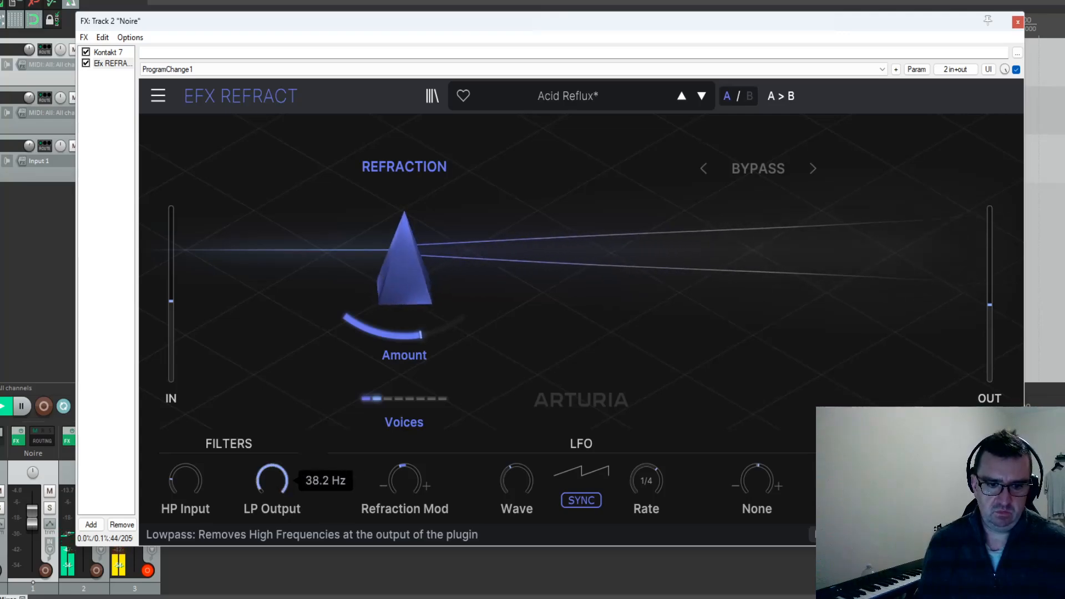
{"action": "left_click_drag", "start_coordinate": [278, 484], "coordinate": [278, 428]}
{"action": "left_click_drag", "start_coordinate": [184, 480], "coordinate": [185, 510]}
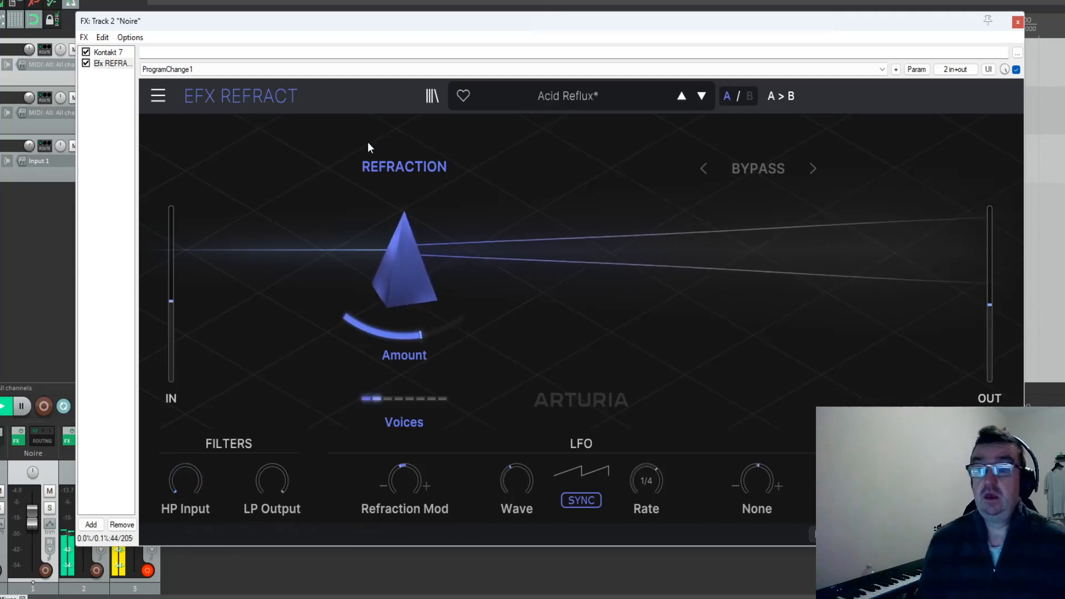
Step: Load the Granular Tape preset from the Delay category
{"action": "left_click", "coordinate": [563, 102]}
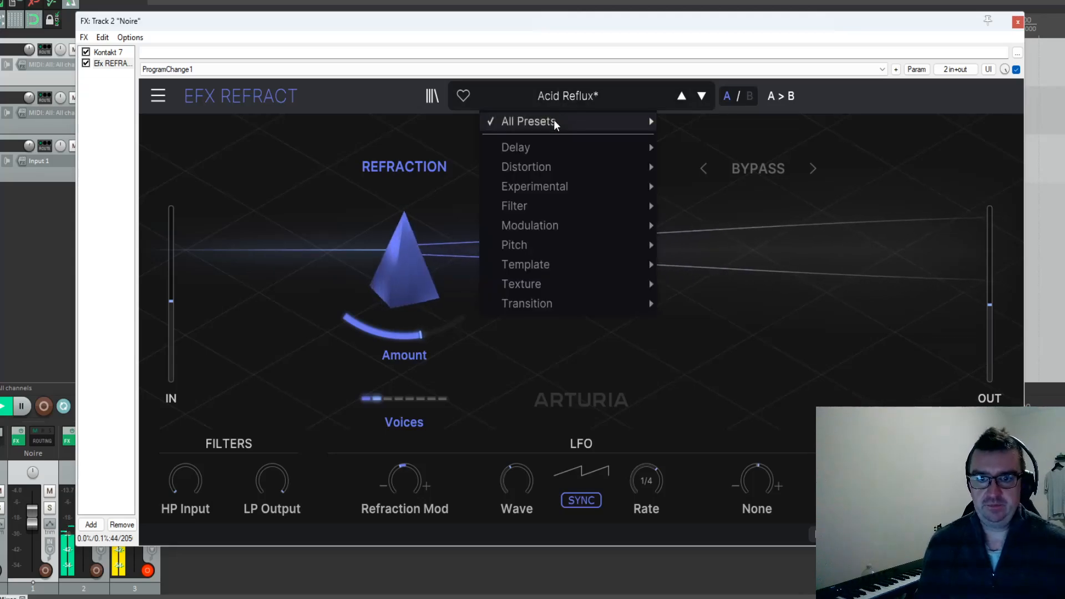
{"action": "mouse_move", "coordinate": [541, 147]}
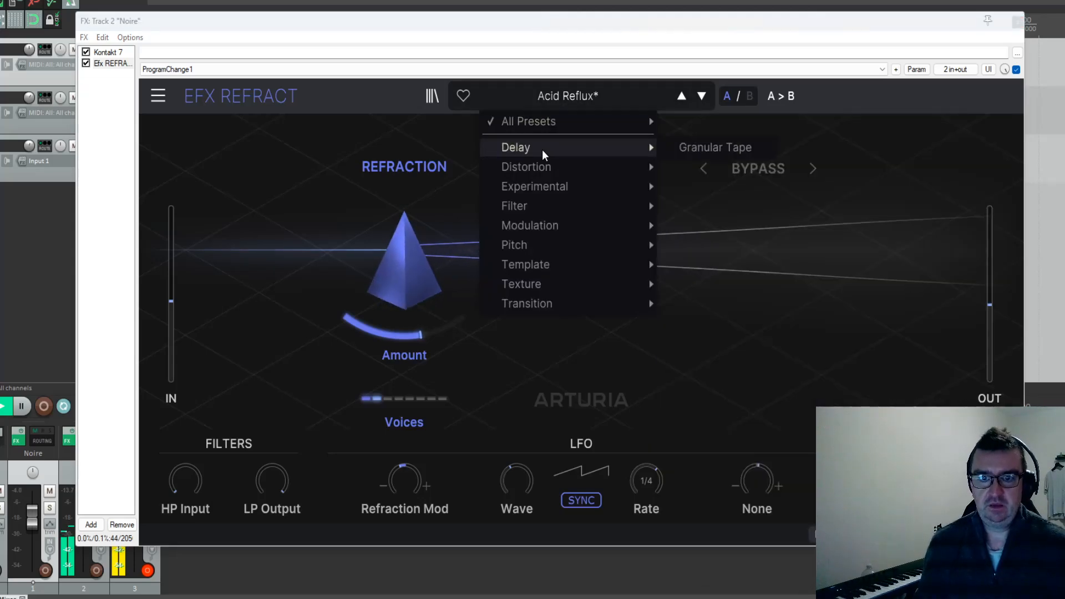
{"action": "left_click", "coordinate": [716, 149]}
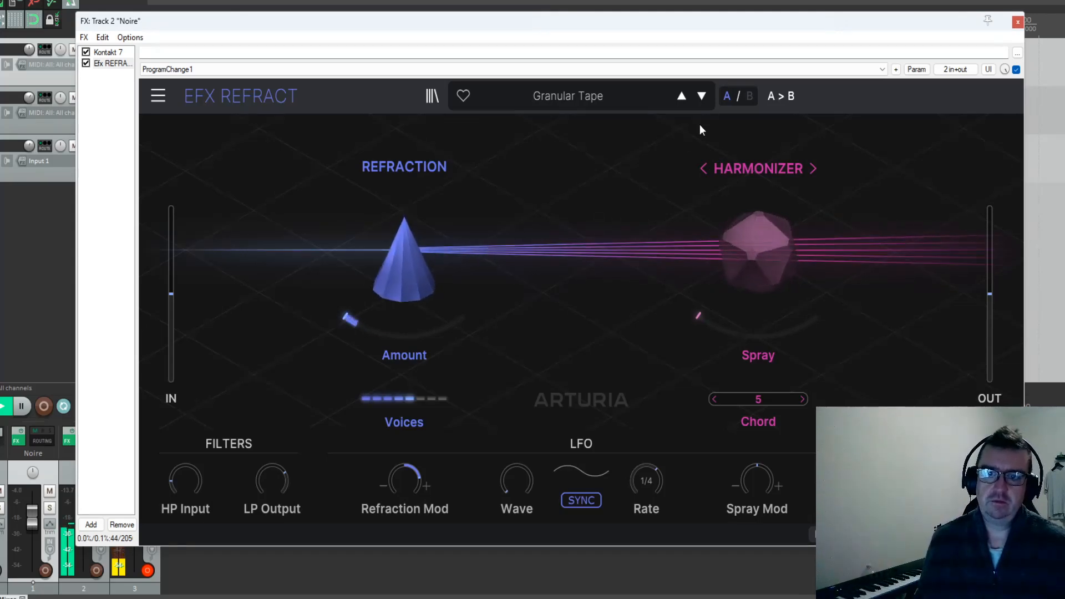
Step: Audition the Harmonizer chords Oct, Minor, Major and 6/9 in turn, leaving 6/9 selected
{"action": "left_click", "coordinate": [754, 404]}
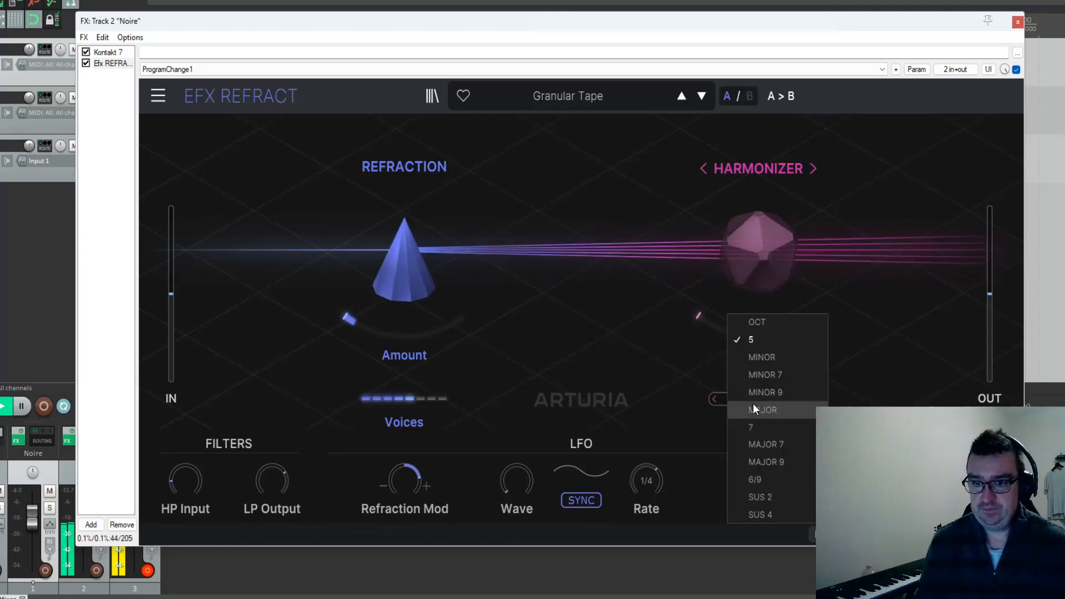
{"action": "left_click", "coordinate": [761, 329]}
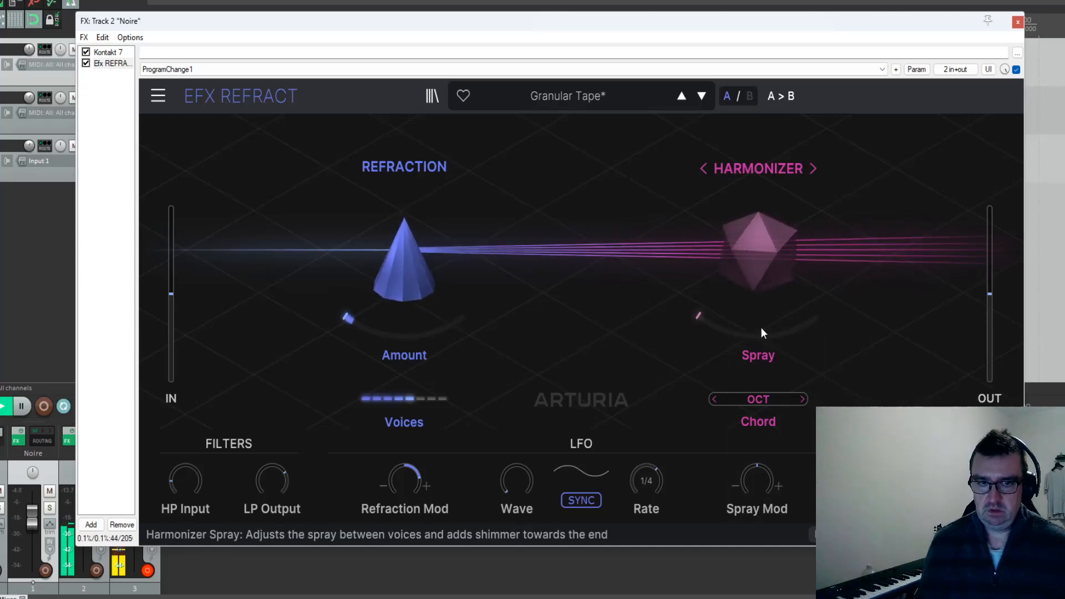
{"action": "left_click", "coordinate": [754, 398]}
{"action": "left_click", "coordinate": [766, 357]}
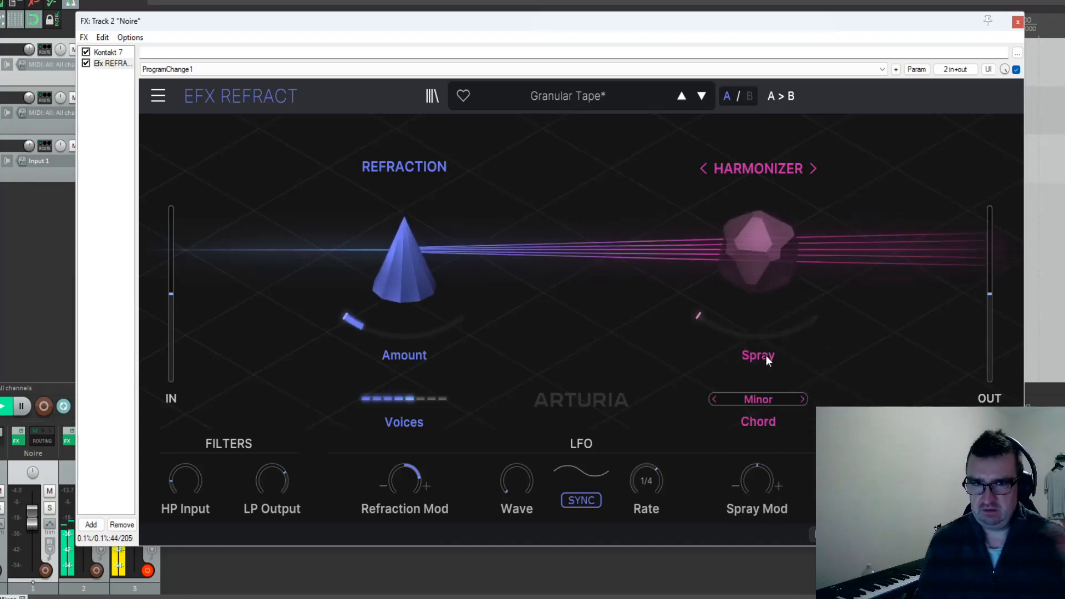
{"action": "left_click", "coordinate": [754, 399]}
{"action": "left_click", "coordinate": [757, 411]}
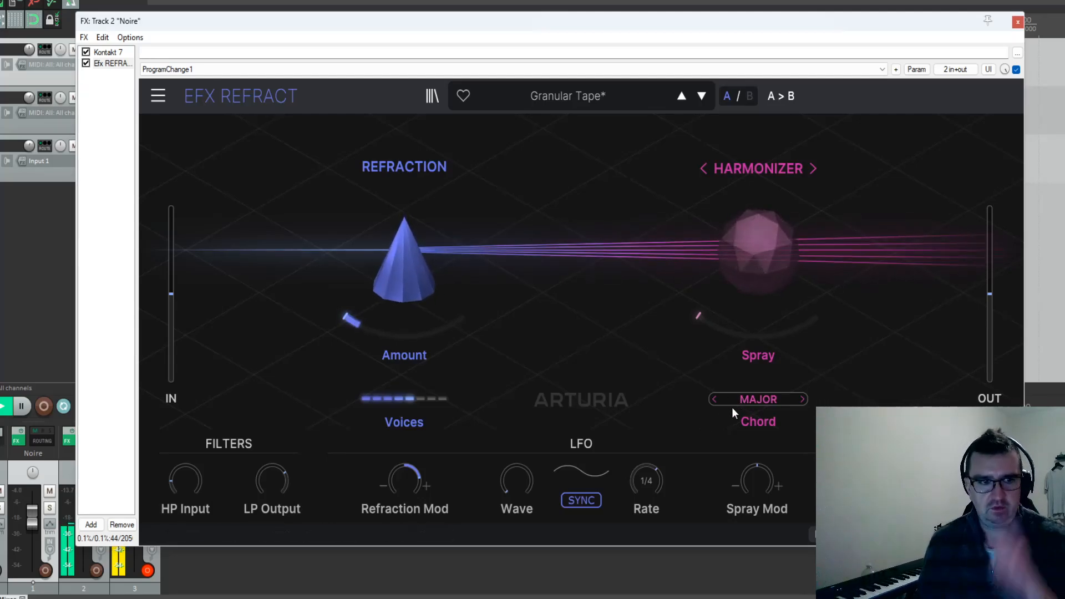
{"action": "left_click", "coordinate": [746, 400]}
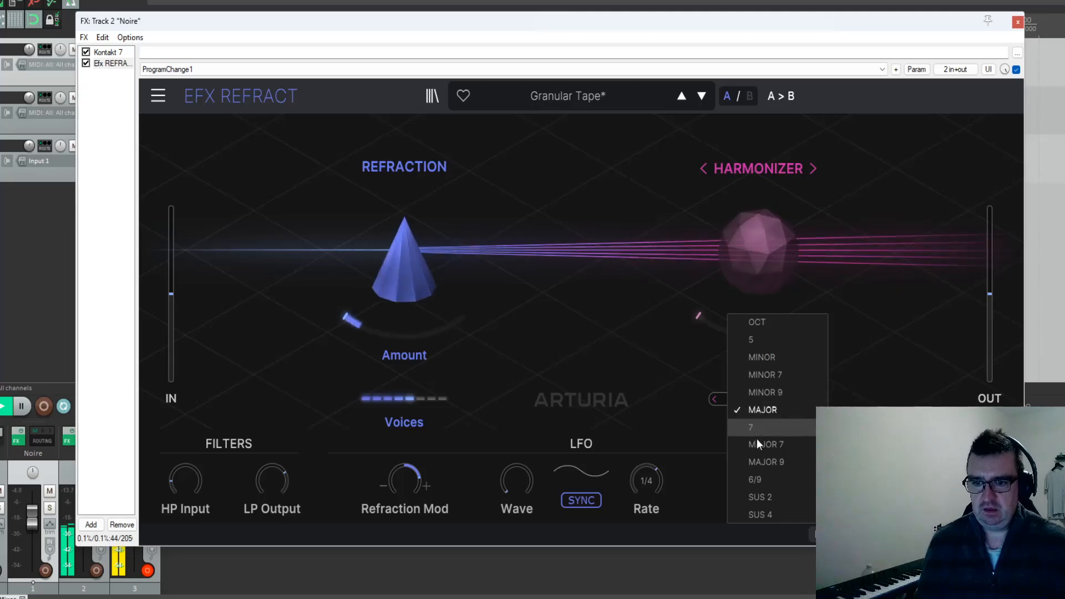
{"action": "left_click", "coordinate": [768, 475]}
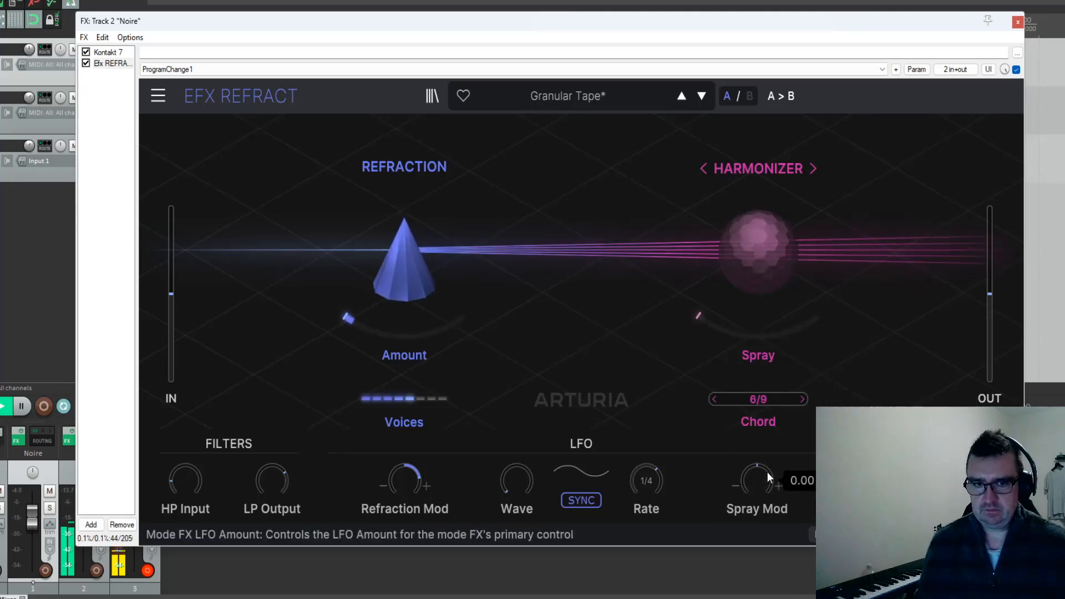
Step: Move the effect window clear of the arrangement and open the 01-Noire-MIDI item on track 2 for note editing
{"action": "left_click", "coordinate": [37, 130]}
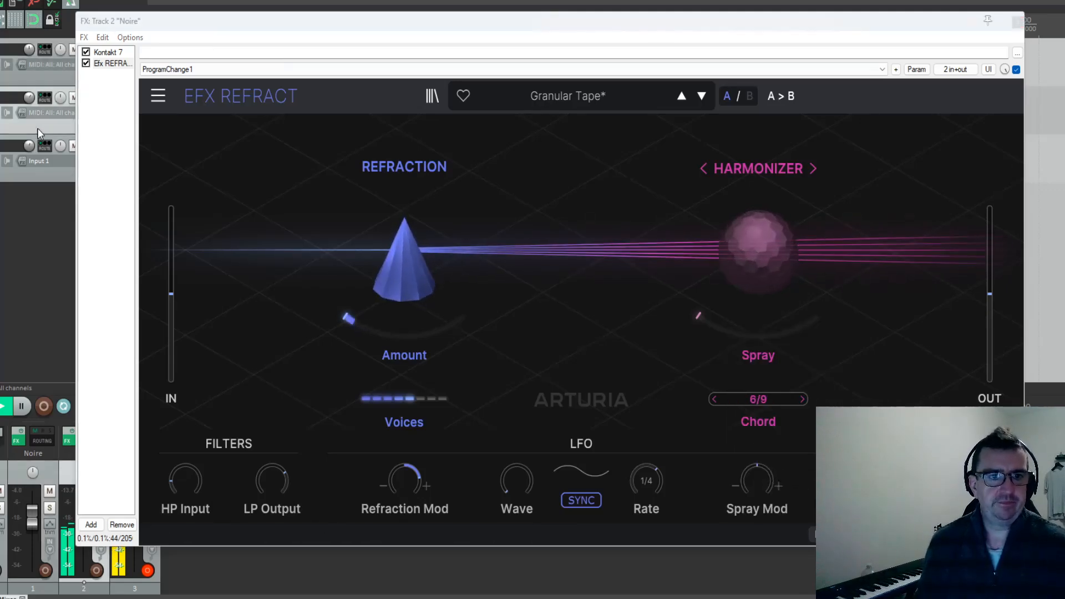
{"action": "left_click_drag", "start_coordinate": [168, 20], "coordinate": [249, 101]}
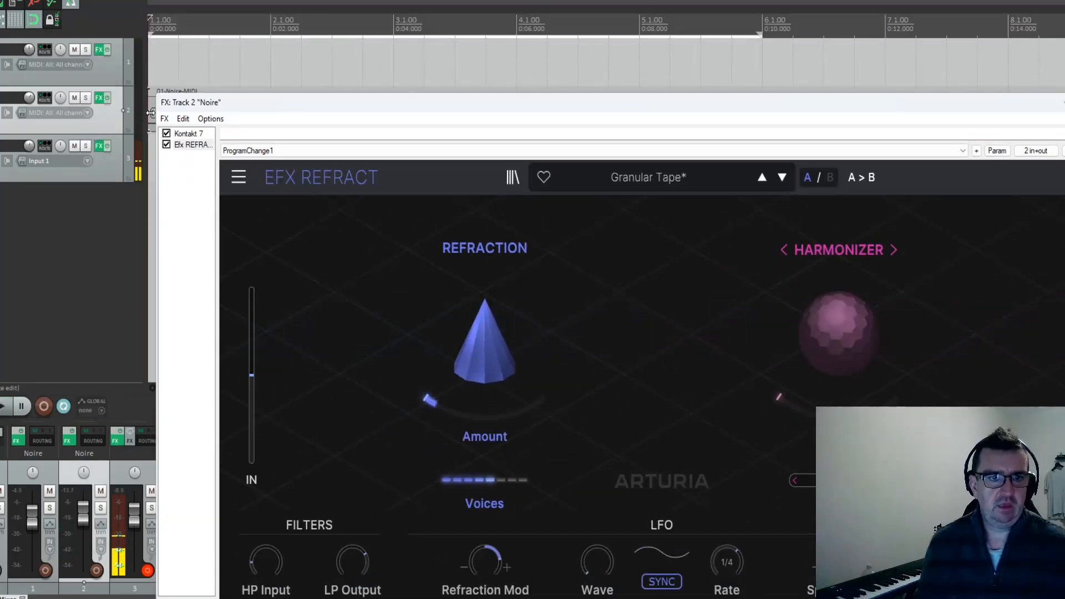
{"action": "left_click_drag", "start_coordinate": [254, 108], "coordinate": [254, 167]}
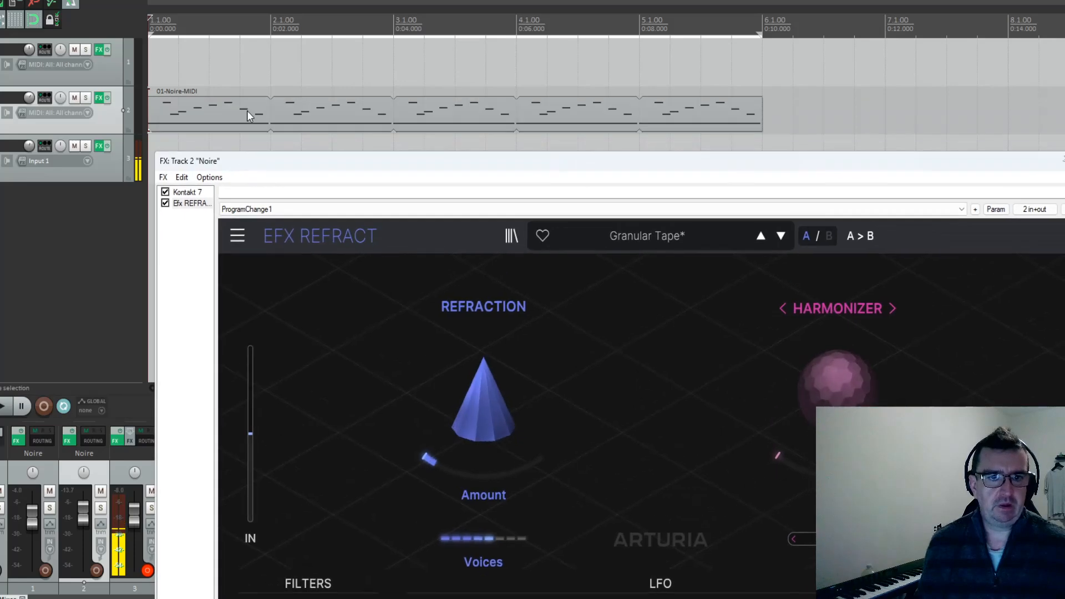
{"action": "double_click", "coordinate": [251, 115]}
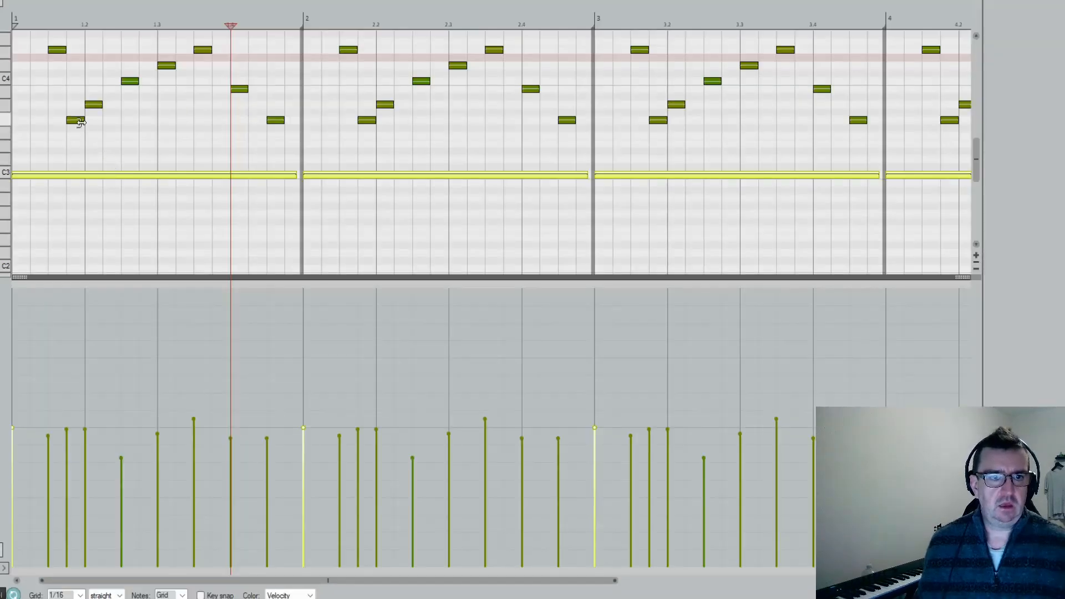
Step: Replace all the item's notes with two long C4 notes per bar, play it, and bring the effect window back into full view
{"action": "key", "text": "ctrl+a"}
{"action": "key", "text": "Delete"}
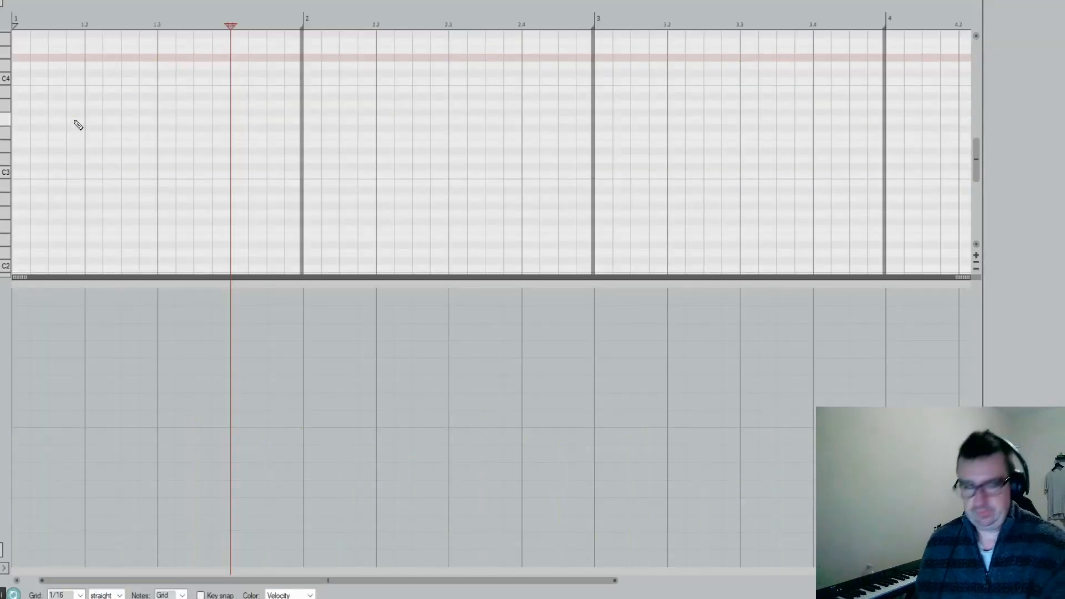
{"action": "left_click", "coordinate": [21, 81]}
{"action": "left_click_drag", "start_coordinate": [36, 77], "coordinate": [255, 81]}
{"action": "key", "text": "space"}
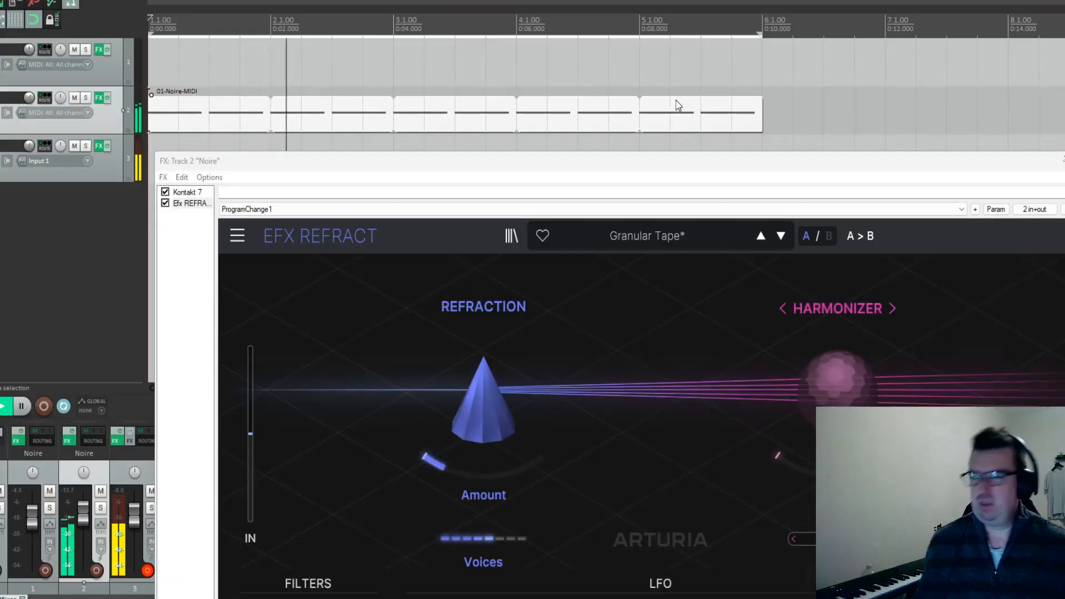
{"action": "left_click_drag", "start_coordinate": [606, 165], "coordinate": [539, 11]}
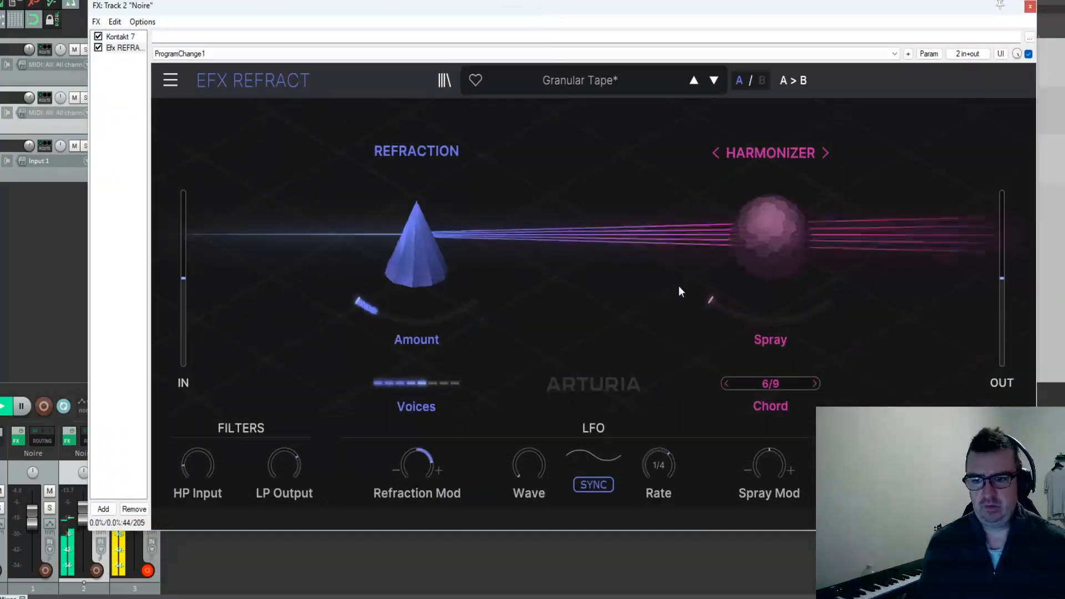
Step: Set the Harmonizer chord to Minor, with Spray Mod at maximum and driven by a Square LFO wave
{"action": "left_click", "coordinate": [783, 383]}
{"action": "left_click", "coordinate": [781, 339]}
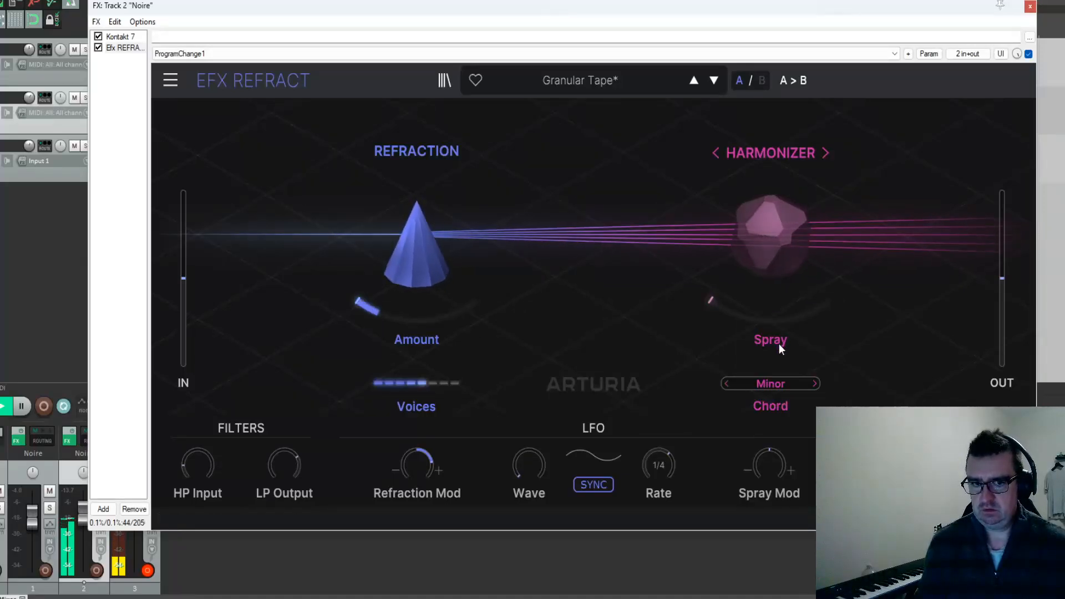
{"action": "left_click_drag", "start_coordinate": [771, 461], "coordinate": [772, 430]}
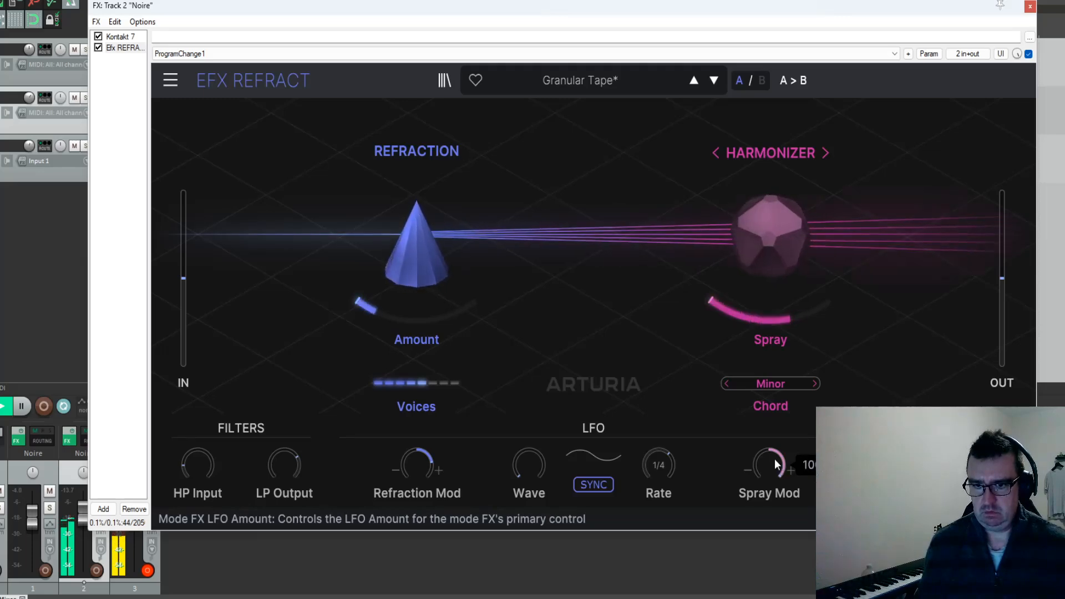
{"action": "left_click_drag", "start_coordinate": [534, 467], "coordinate": [534, 453]}
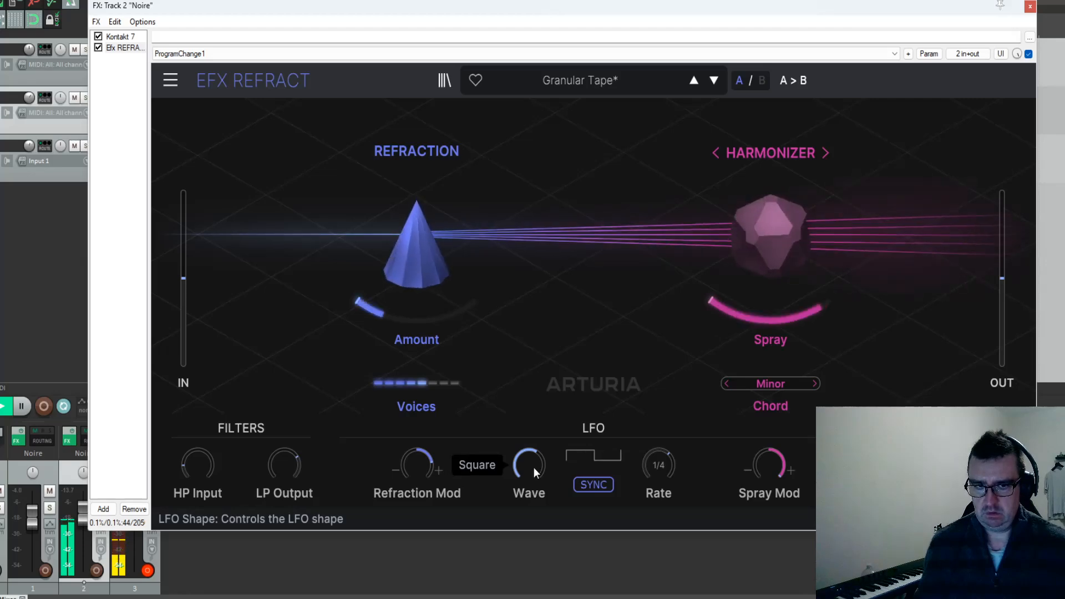
Step: Step the Harmonizer chord through Minor 7, Minor 9, Major and 7 to Major 7
{"action": "left_click", "coordinate": [814, 384]}
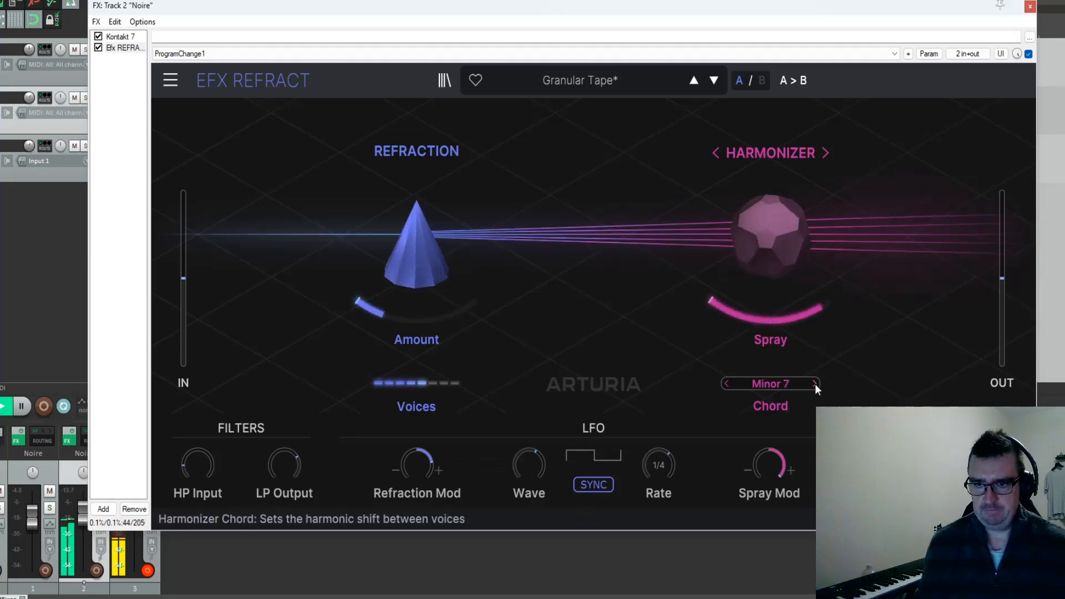
{"action": "left_click", "coordinate": [814, 384]}
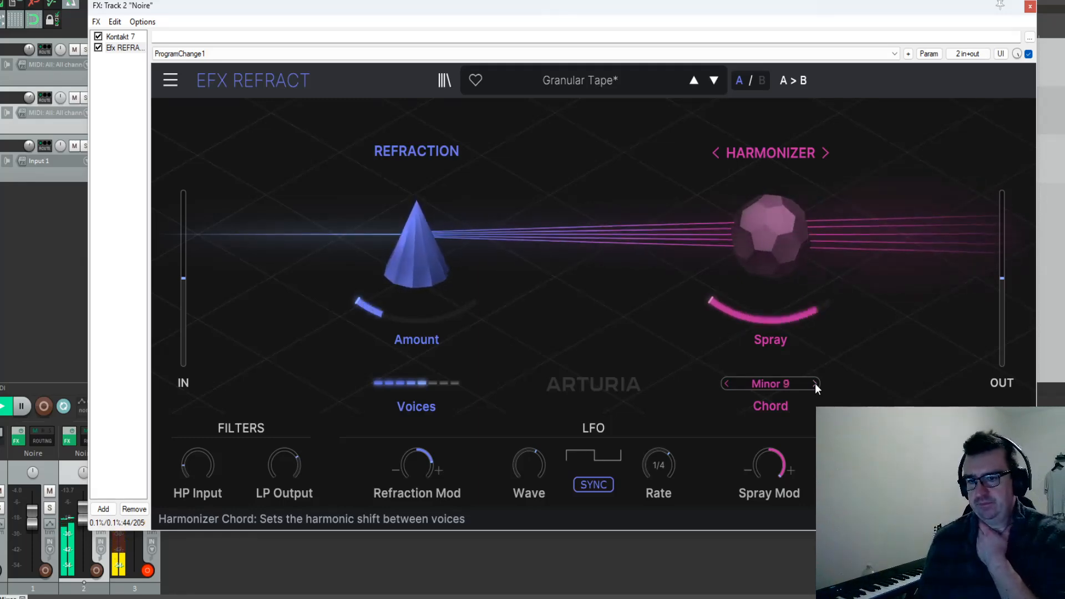
{"action": "left_click", "coordinate": [814, 384]}
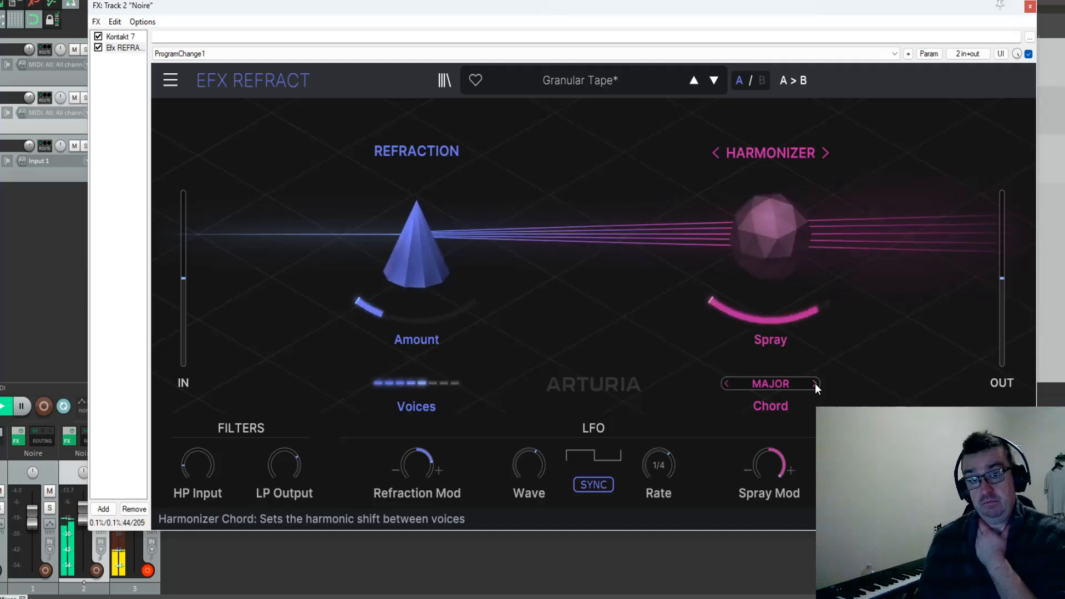
{"action": "left_click", "coordinate": [815, 384]}
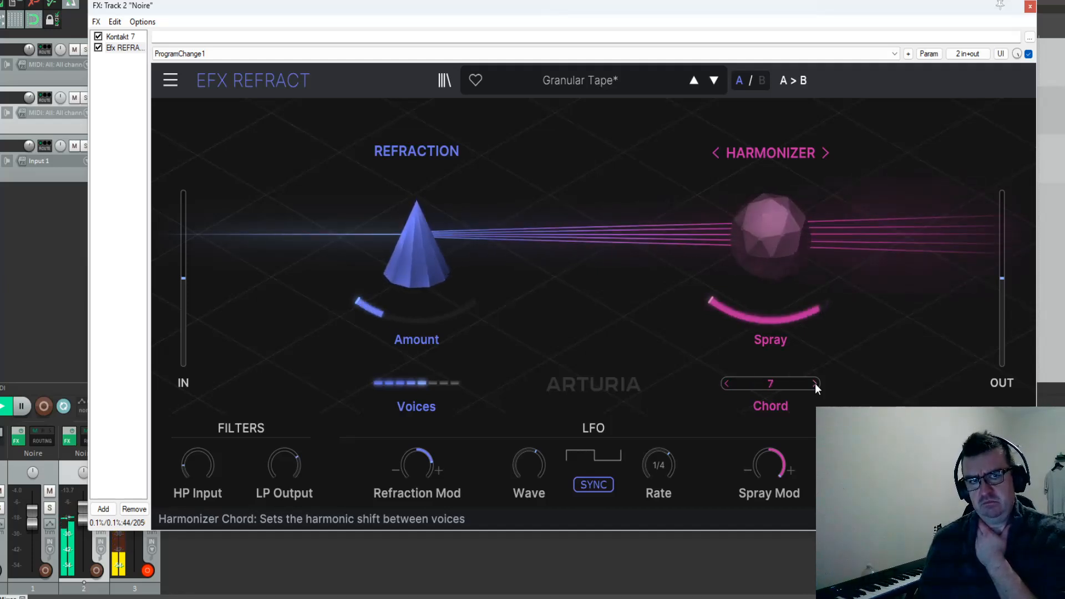
{"action": "left_click", "coordinate": [814, 384]}
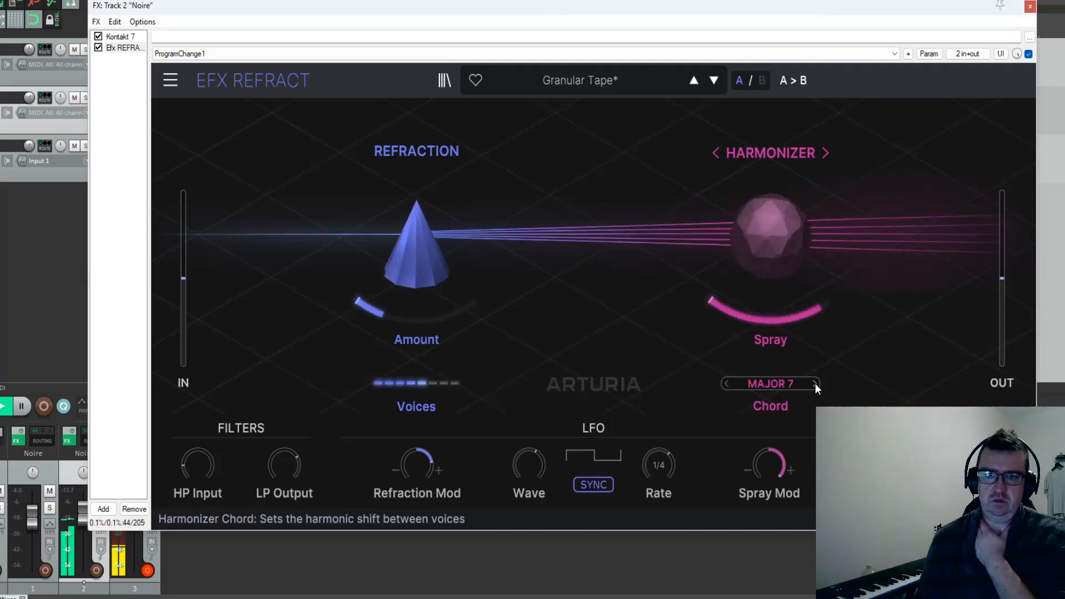
Step: Set the LFO to a Sine wave at rate 1/2, with Spray Mod slightly negative and Refraction Mod at zero
{"action": "mouse_move", "coordinate": [659, 466]}
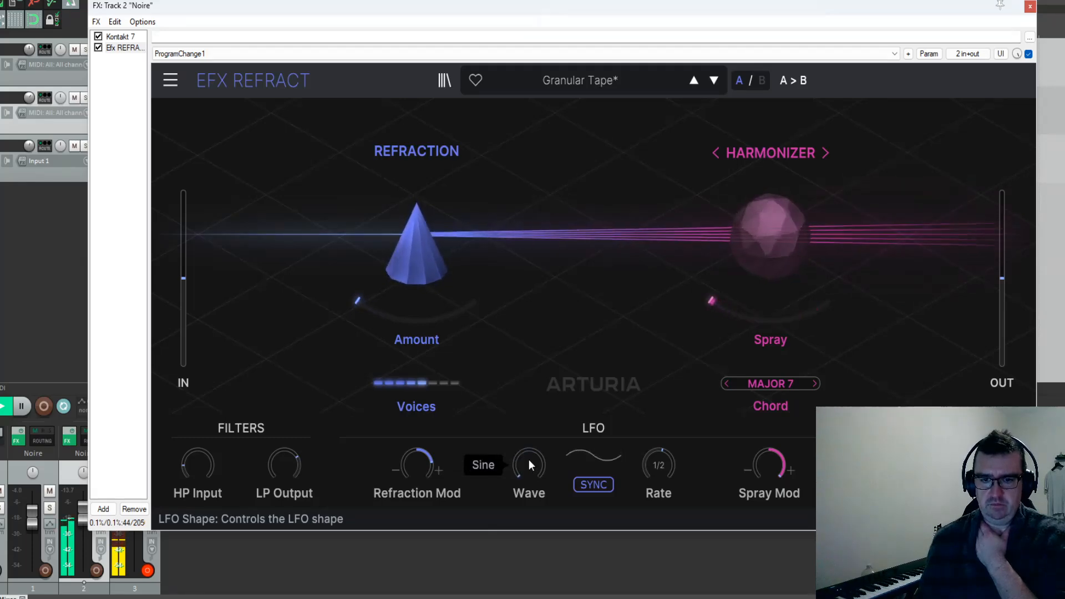
{"action": "left_click_drag", "start_coordinate": [770, 465], "coordinate": [770, 497]}
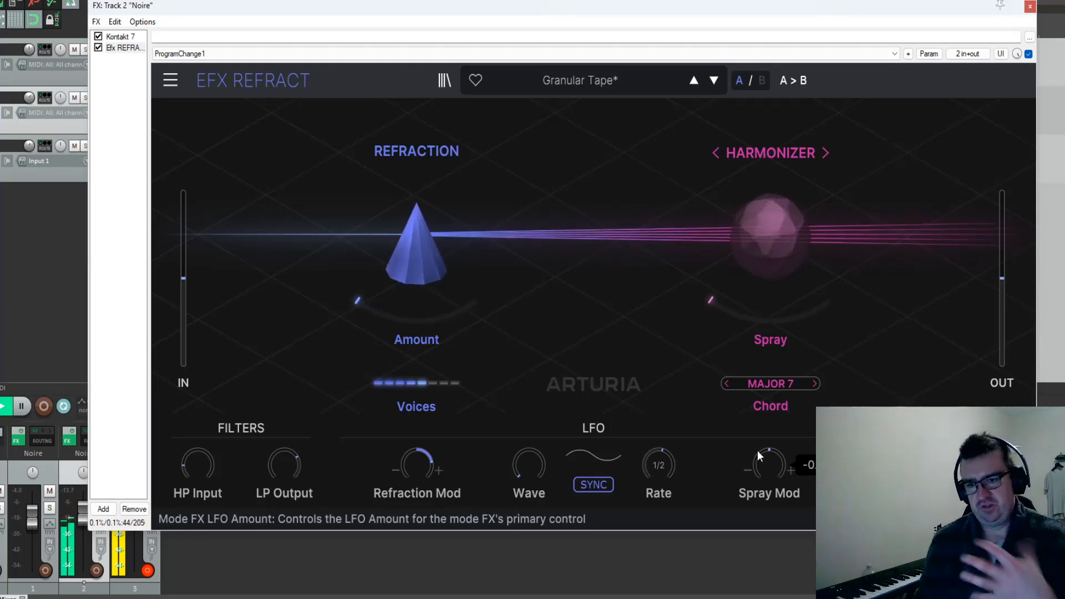
{"action": "left_click_drag", "start_coordinate": [760, 451], "coordinate": [760, 470]}
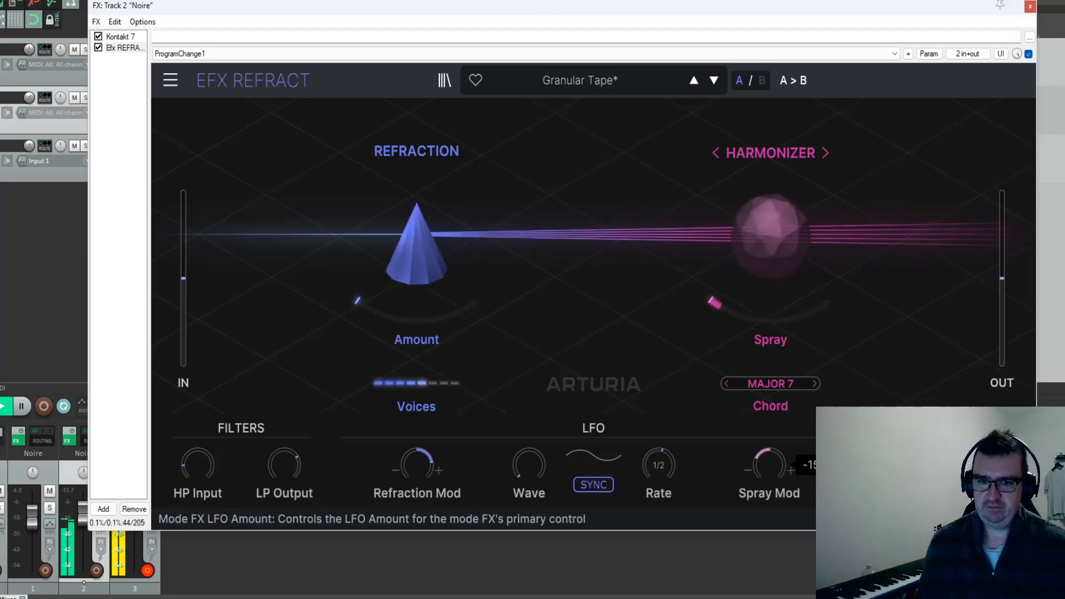
{"action": "left_click_drag", "start_coordinate": [395, 461], "coordinate": [395, 472]}
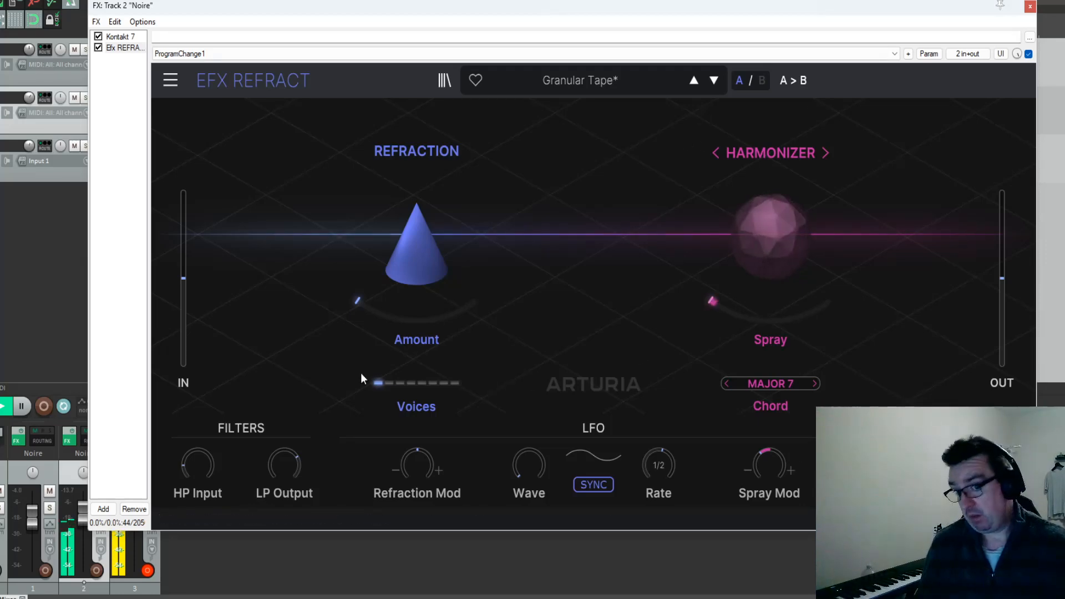
Step: Raise the refraction voices to 8 and set the Harmonizer chord to Major 9
{"action": "mouse_move", "coordinate": [374, 390]}
{"action": "left_click_drag", "start_coordinate": [378, 383], "coordinate": [455, 384]}
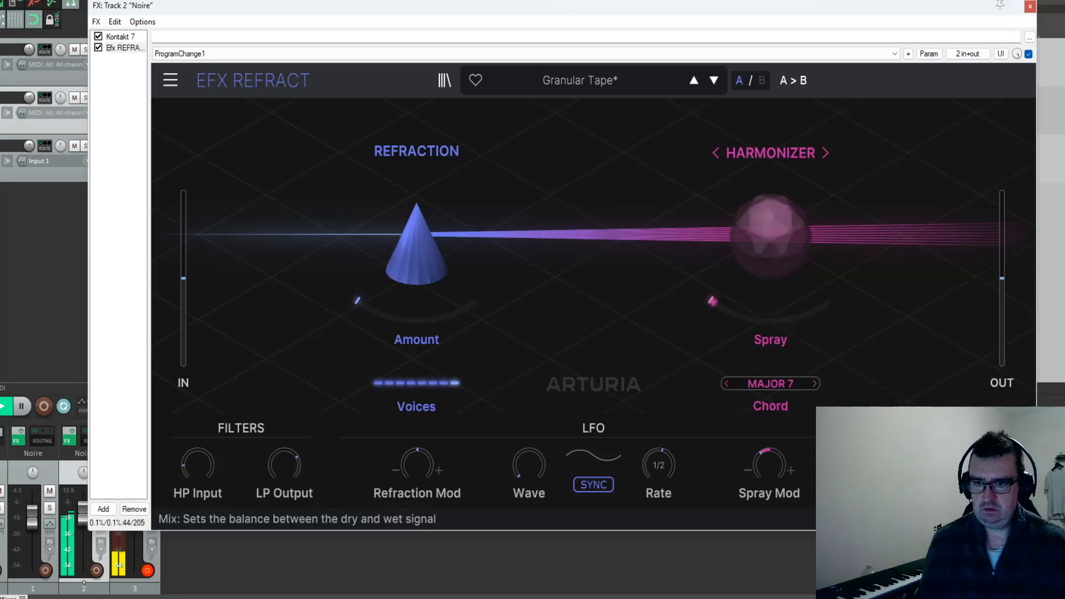
{"action": "left_click", "coordinate": [765, 384]}
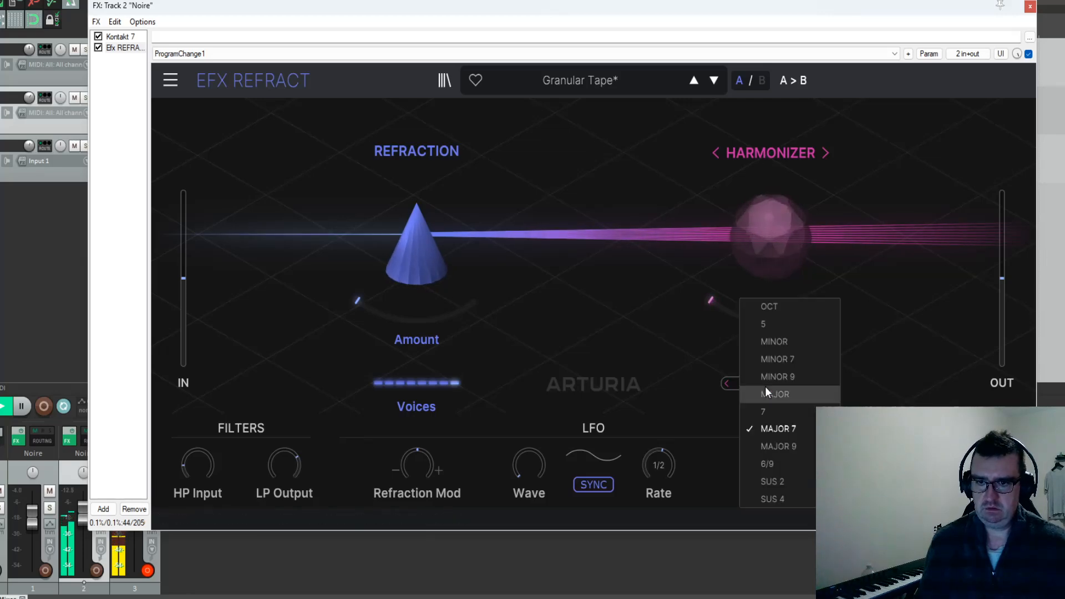
{"action": "left_click", "coordinate": [779, 446]}
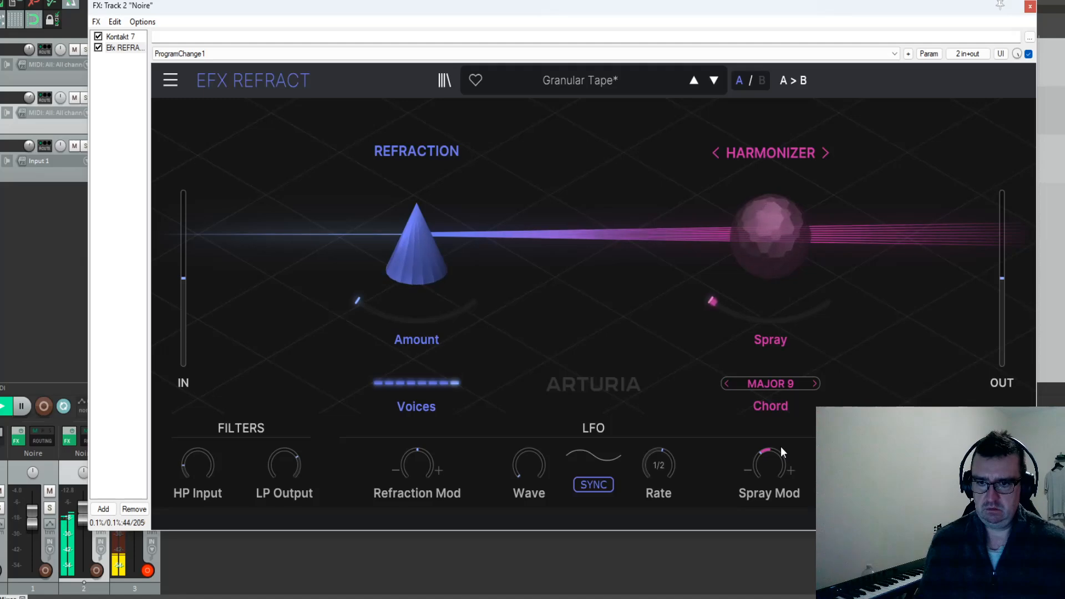
Step: Set the LFO rate to 1.5, with Spray Mod at about 42 and Refraction Mod slightly negative
{"action": "left_click_drag", "start_coordinate": [757, 467], "coordinate": [757, 441]}
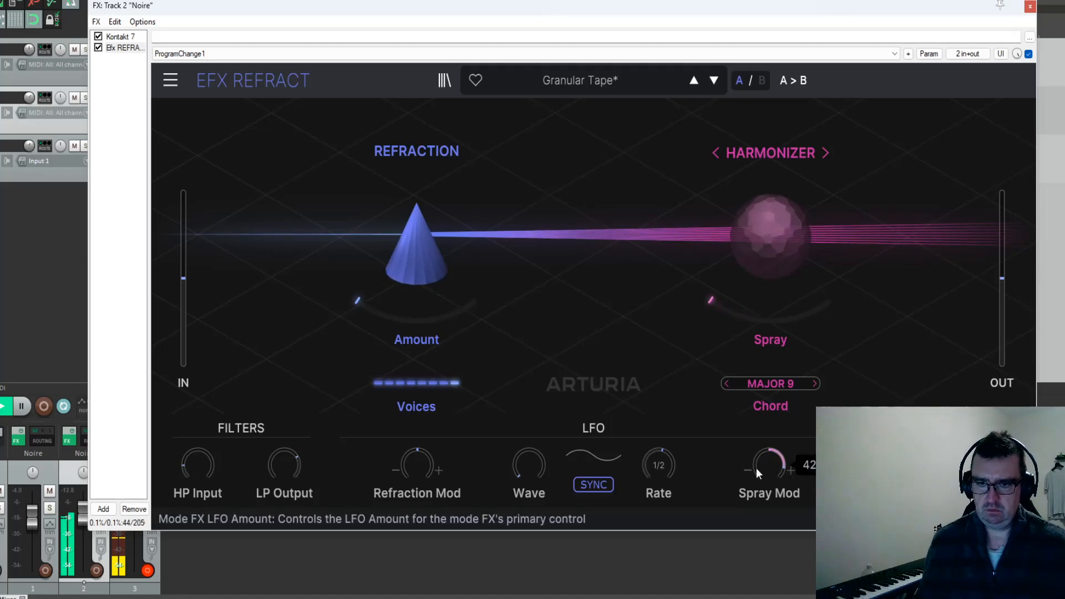
{"action": "left_click_drag", "start_coordinate": [659, 466], "coordinate": [658, 452]}
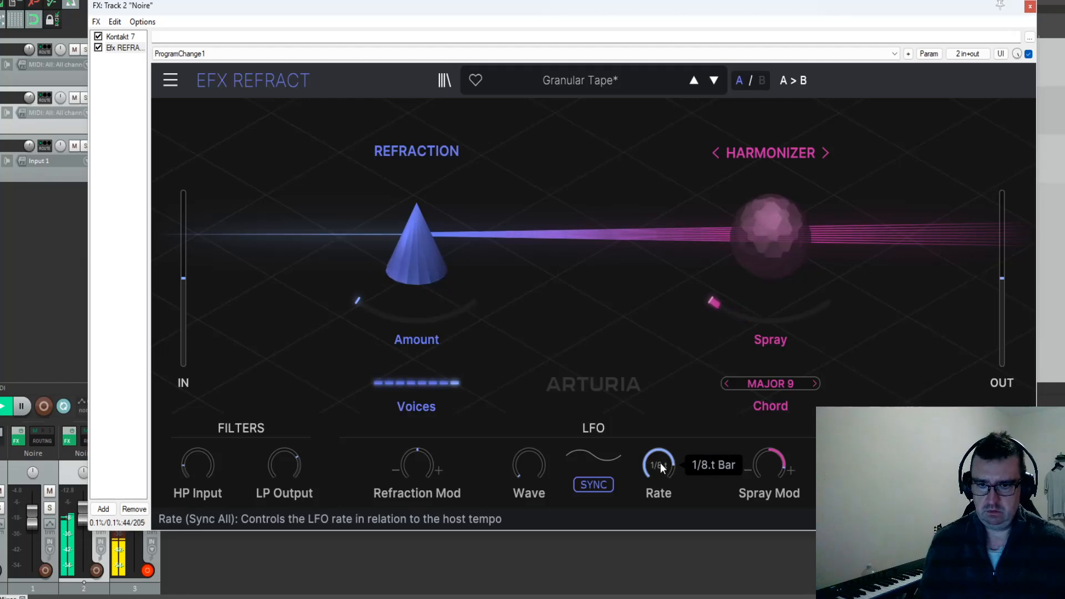
{"action": "left_click_drag", "start_coordinate": [417, 465], "coordinate": [417, 495]}
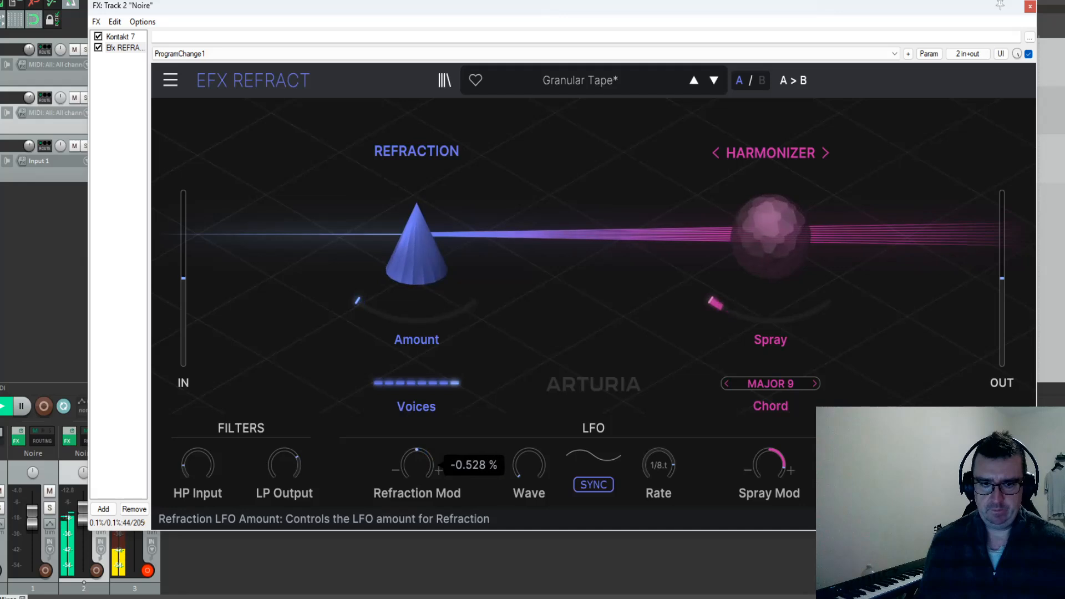
{"action": "left_click_drag", "start_coordinate": [658, 465], "coordinate": [659, 469]}
{"action": "left_click_drag", "start_coordinate": [426, 466], "coordinate": [417, 458]}
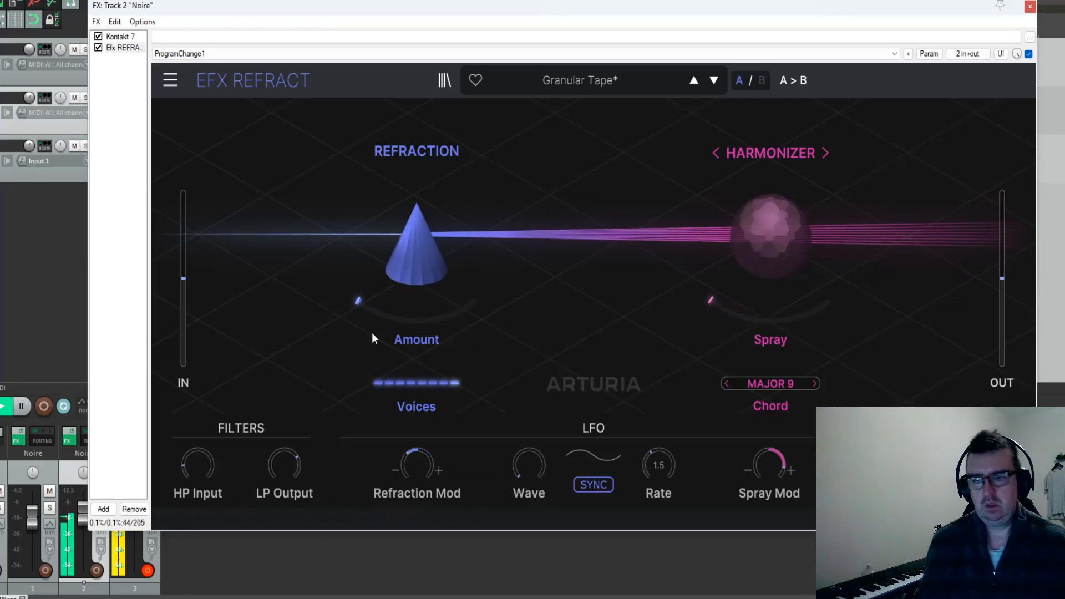
Step: Change the Harmonizer chord to 6/9, then to Sus 2, and raise Spray close to its maximum
{"action": "left_click", "coordinate": [766, 383]}
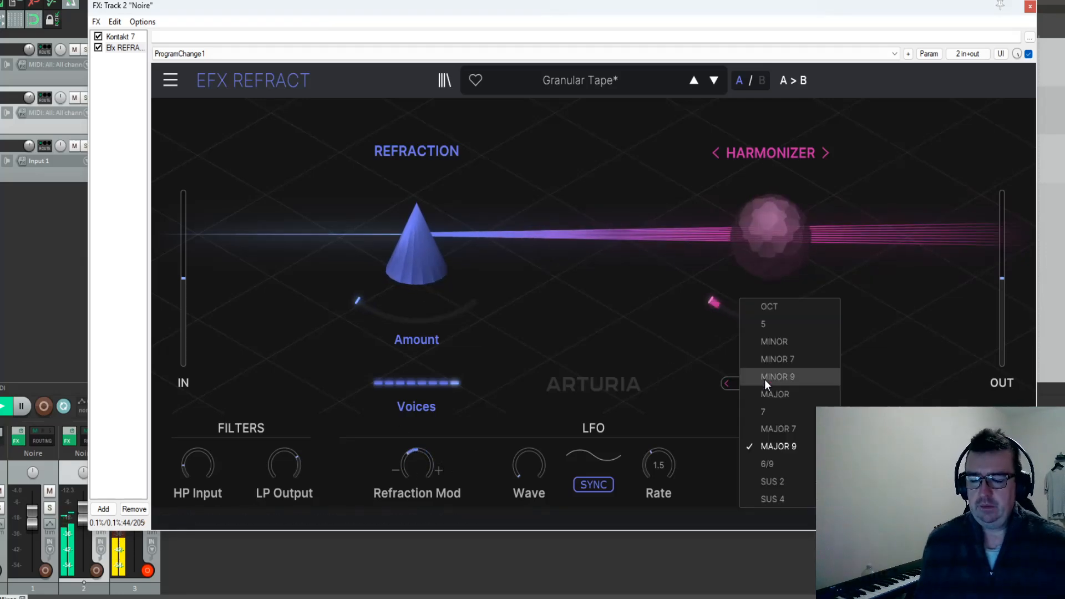
{"action": "left_click", "coordinate": [766, 464]}
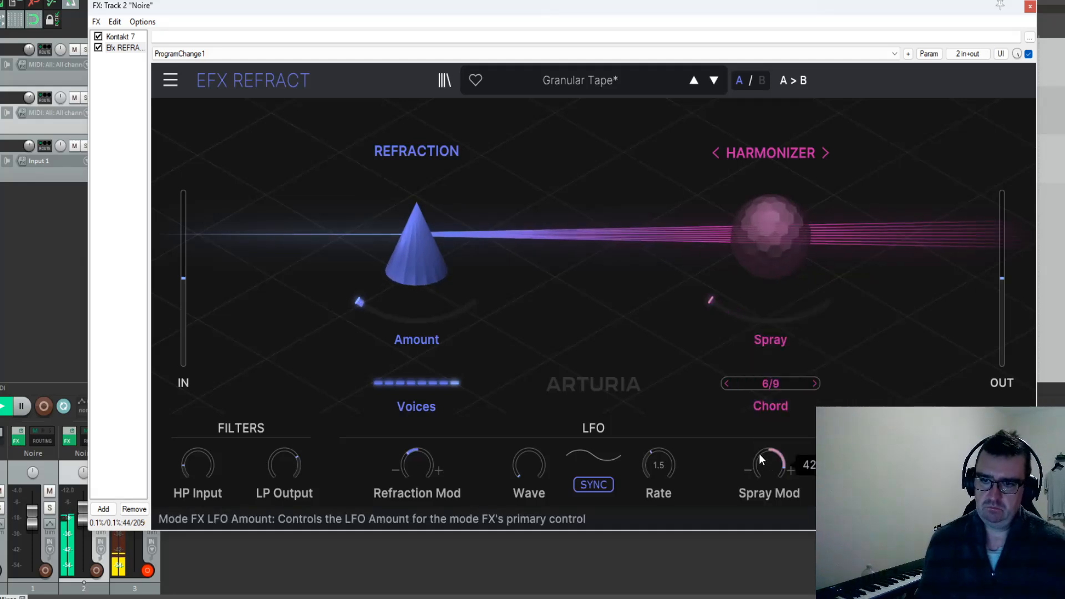
{"action": "left_click", "coordinate": [768, 384]}
{"action": "left_click", "coordinate": [776, 483]}
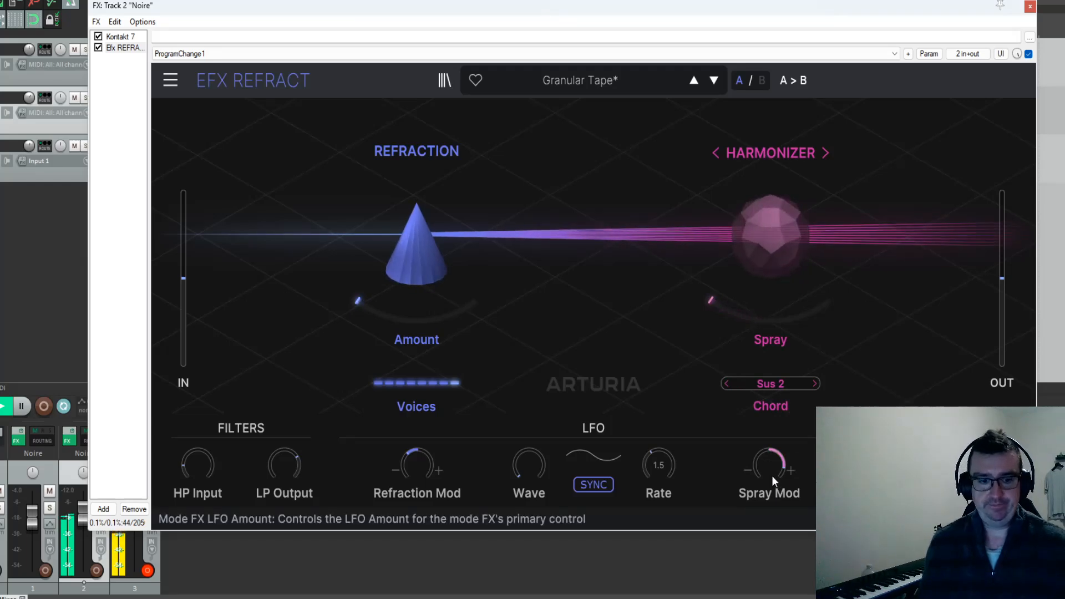
{"action": "mouse_move", "coordinate": [771, 475]}
{"action": "left_mouse_down"}
{"action": "mouse_move", "coordinate": [771, 494]}
{"action": "mouse_move", "coordinate": [771, 466]}
{"action": "left_mouse_up"}
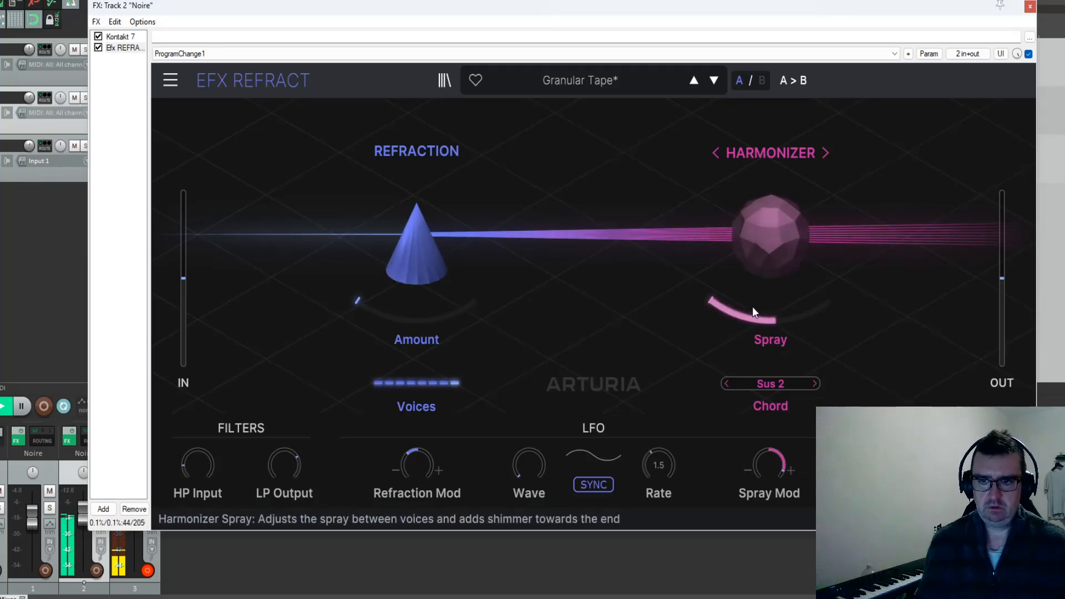
{"action": "mouse_move", "coordinate": [717, 302]}
{"action": "left_mouse_down"}
{"action": "mouse_move", "coordinate": [717, 322]}
{"action": "mouse_move", "coordinate": [717, 278]}
{"action": "mouse_move", "coordinate": [721, 294]}
{"action": "left_mouse_up"}
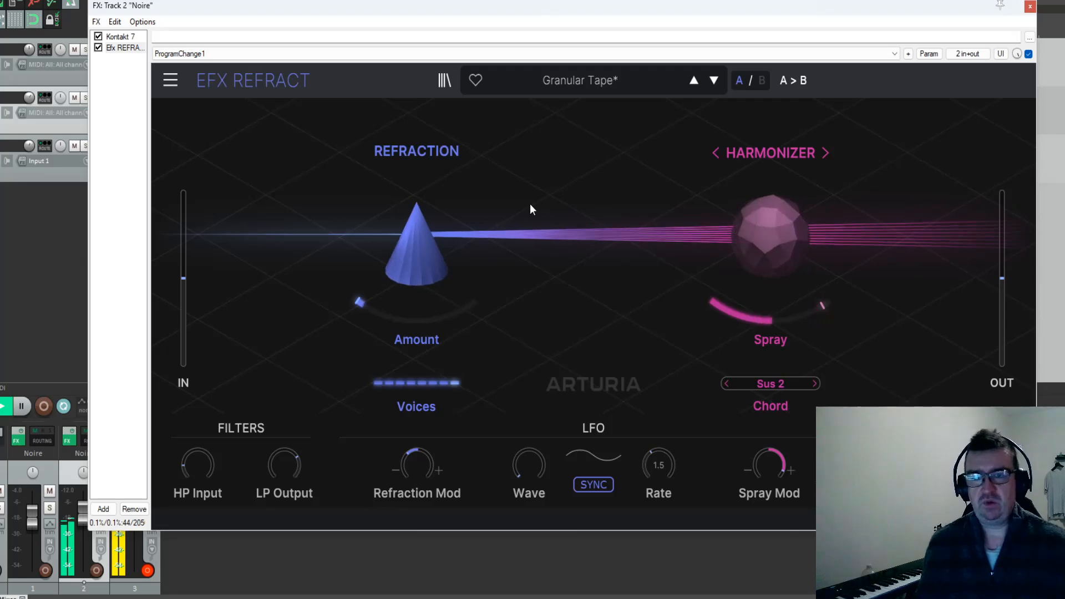
Step: Load the Buzzin Top preset from the Distortion category and raise its Down Sample Mod to a strong positive amount
{"action": "left_click", "coordinate": [610, 78]}
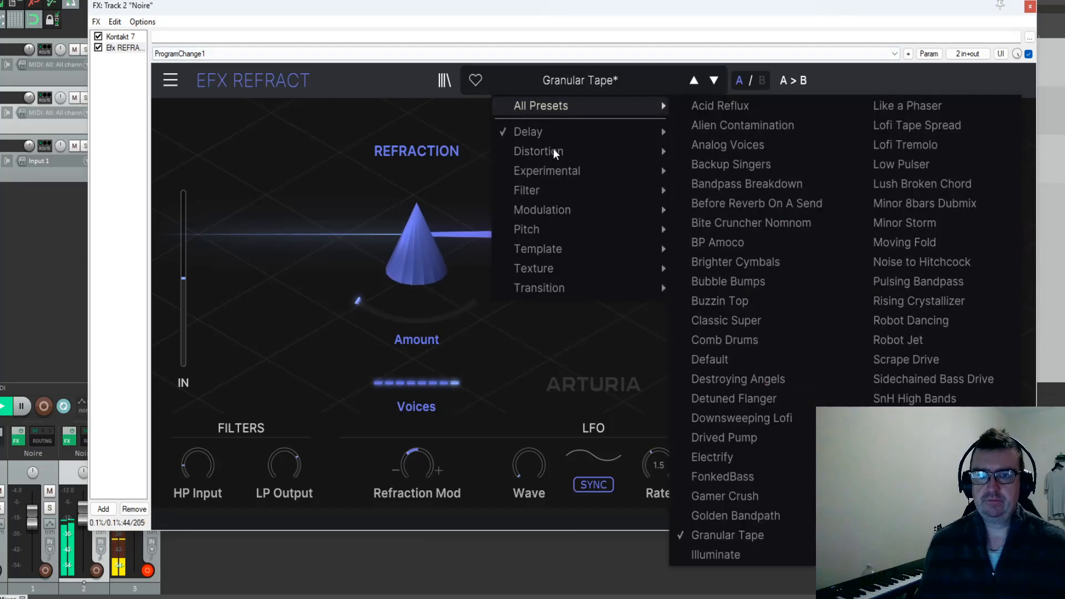
{"action": "mouse_move", "coordinate": [554, 151]}
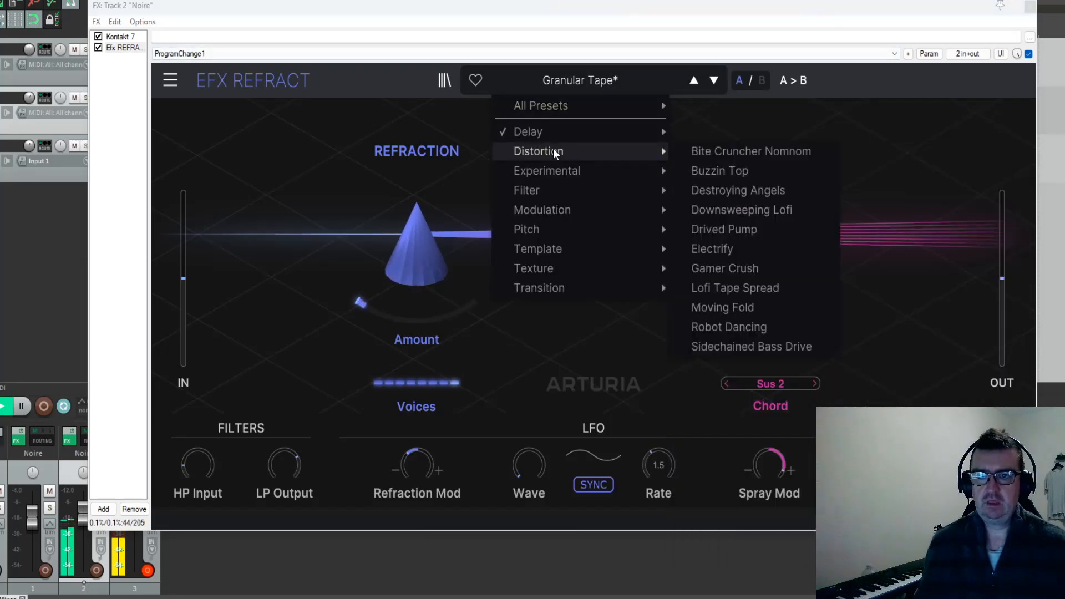
{"action": "left_click", "coordinate": [745, 170]}
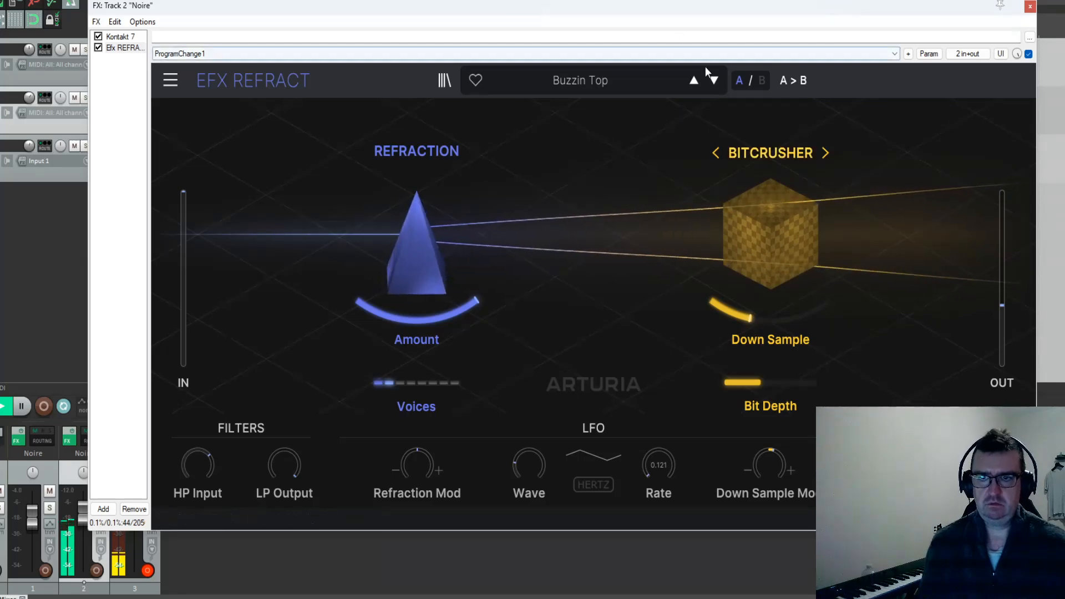
{"action": "left_click_drag", "start_coordinate": [769, 465], "coordinate": [769, 450]}
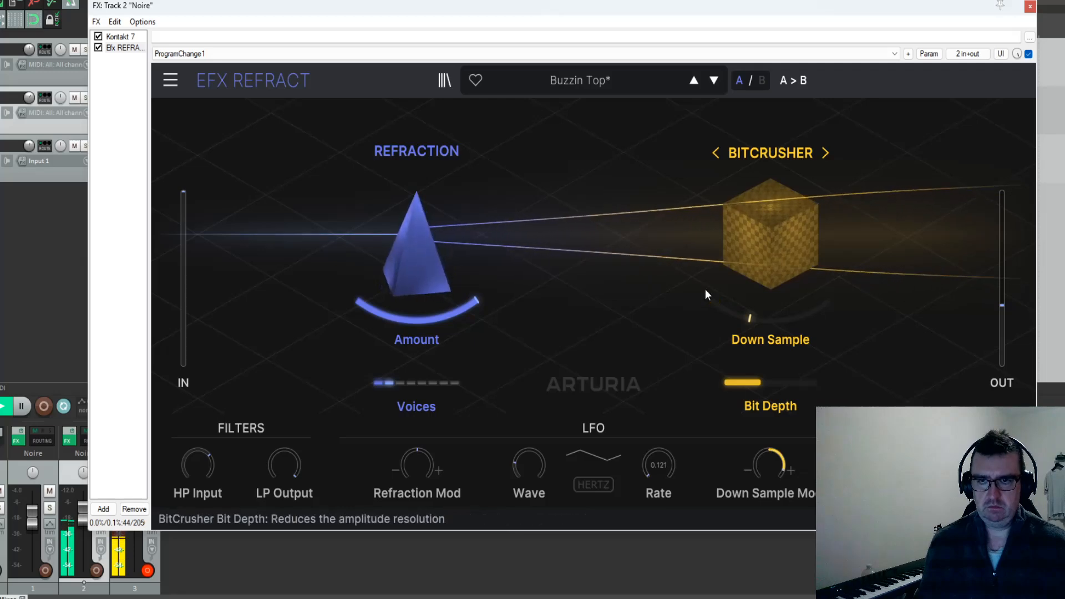
Step: Step through the Distortion presets, including Destroying Angels, Drived Pump, Gamer Crush and Moving Fold, to Sidechained Bass Drive
{"action": "left_click", "coordinate": [715, 80]}
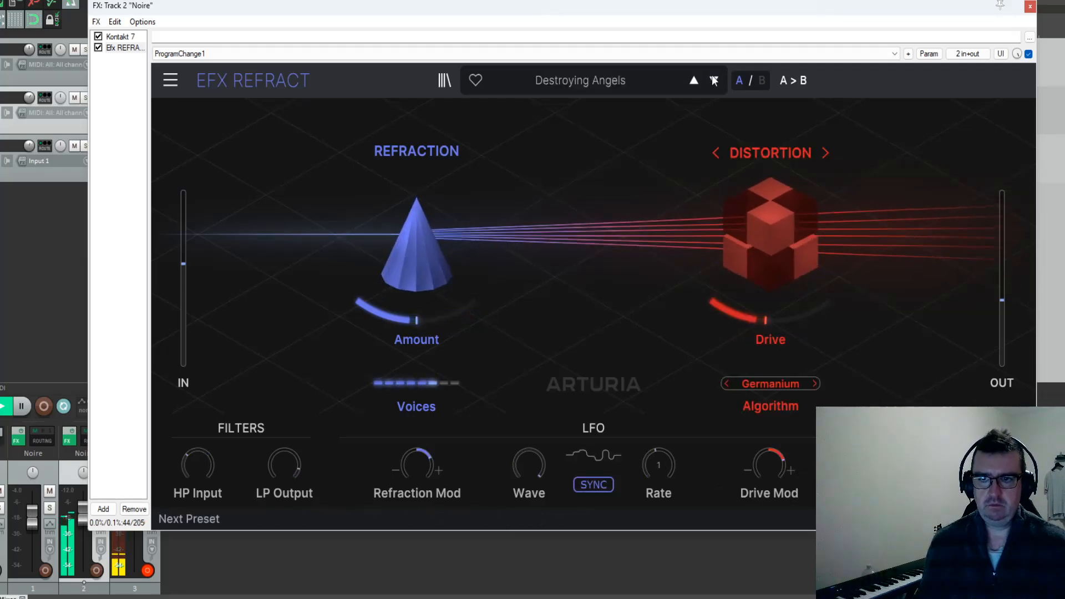
{"action": "left_click", "coordinate": [714, 80]}
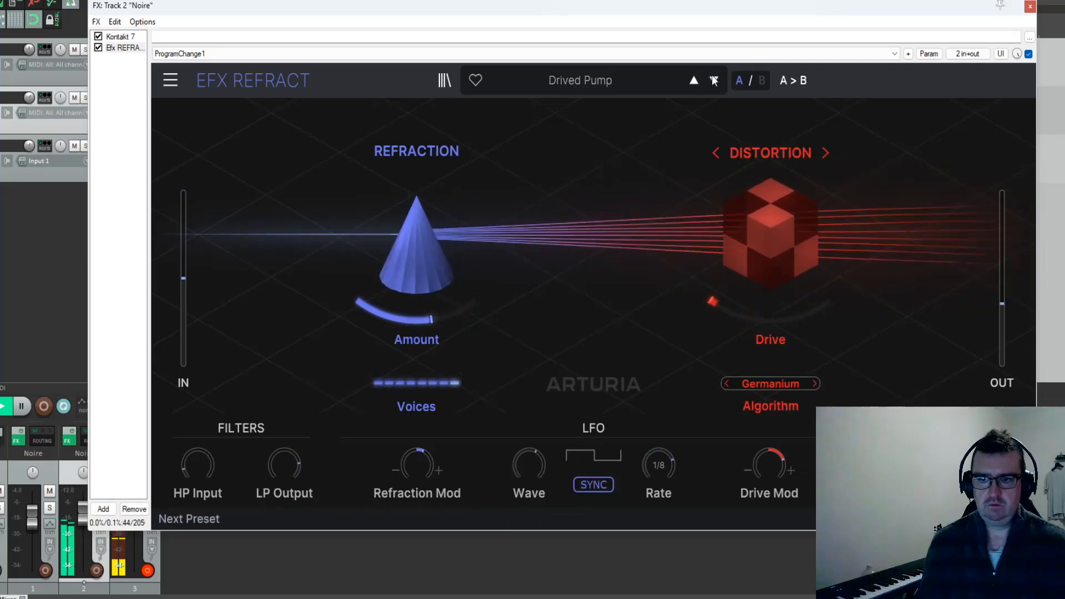
{"action": "left_click", "coordinate": [714, 81]}
{"action": "left_click", "coordinate": [714, 80]}
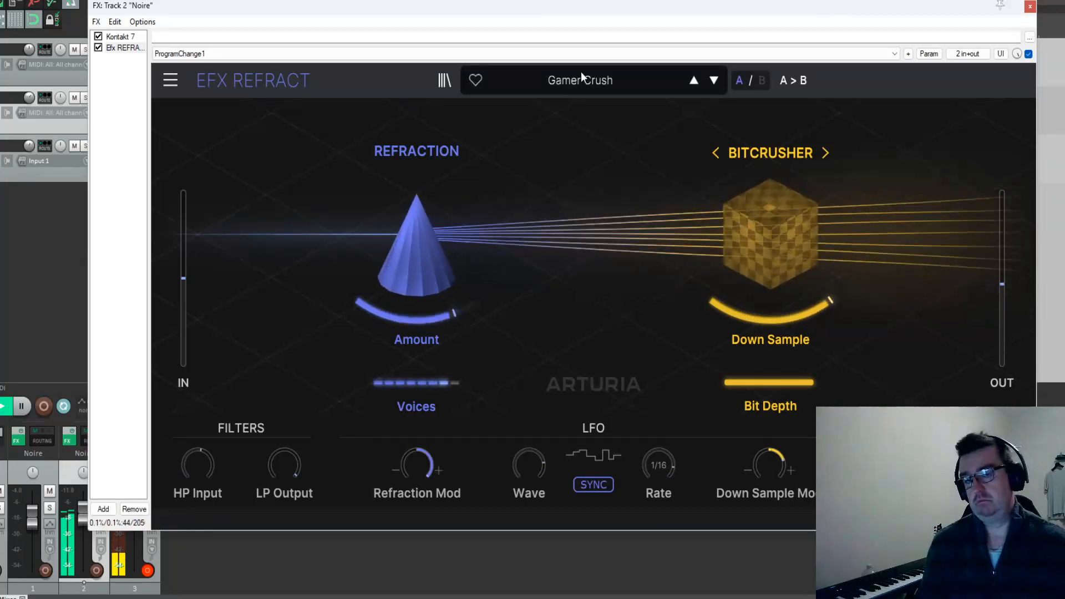
{"action": "left_click", "coordinate": [714, 81]}
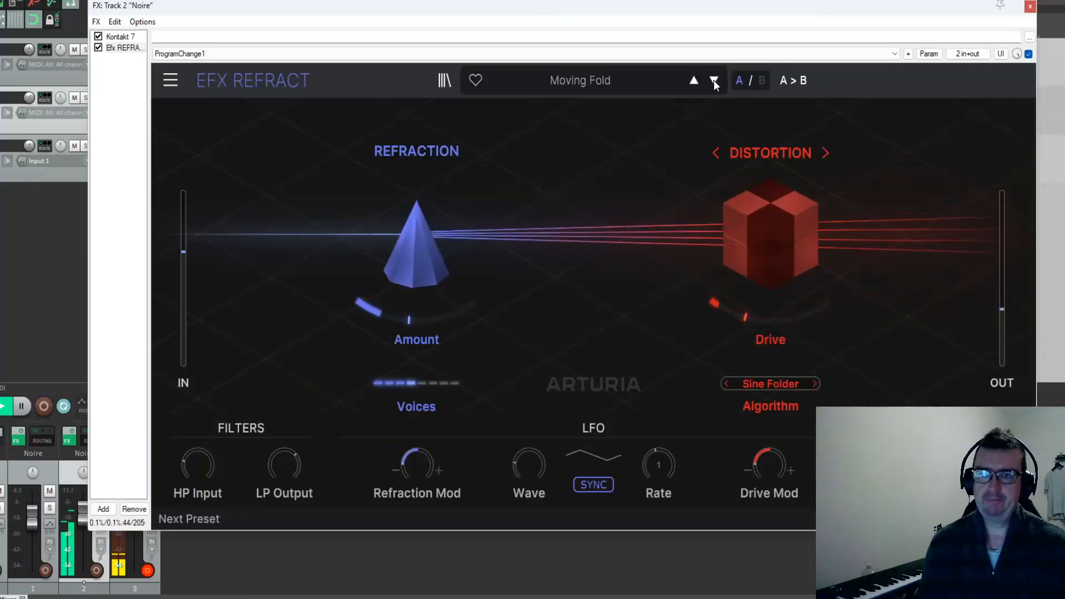
{"action": "left_click", "coordinate": [714, 81]}
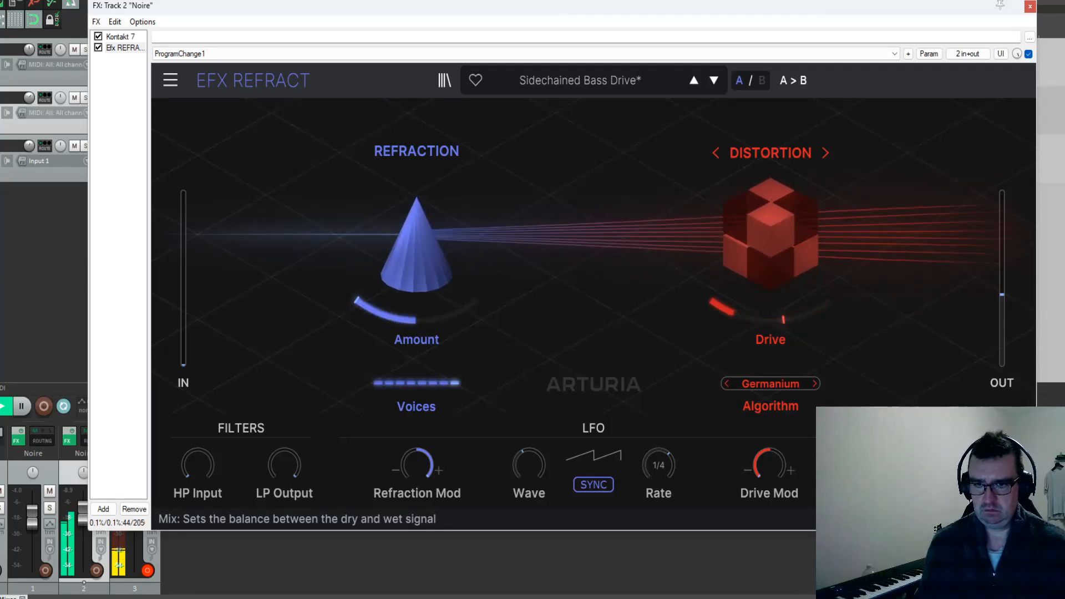
Step: Set the Sidechained Bass Drive preset's LFO rate to 1/16 and its Drive Mod to the positive maximum
{"action": "mouse_move", "coordinate": [659, 465]}
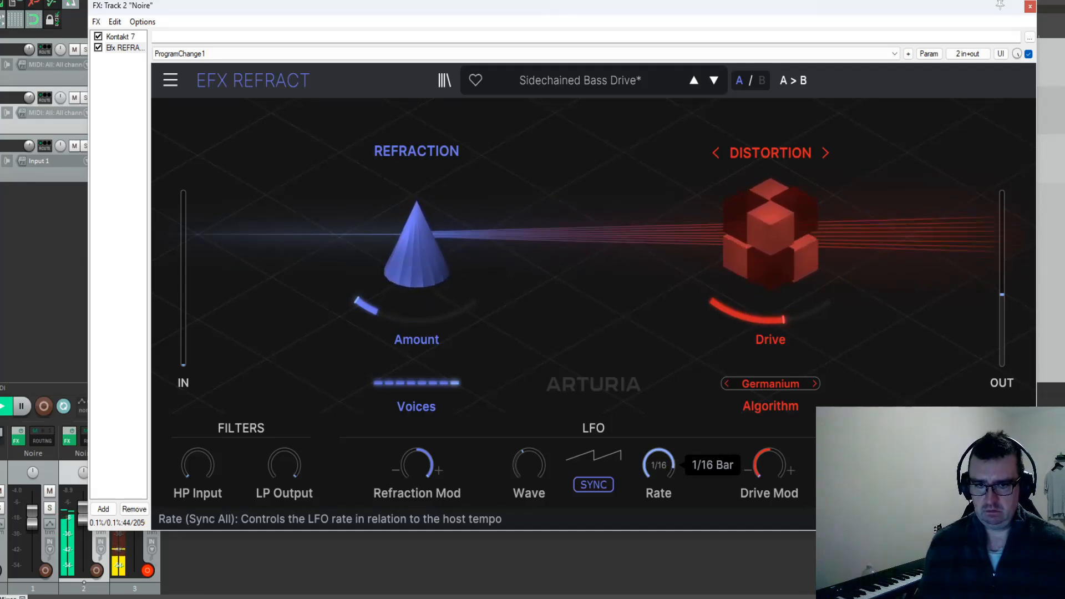
{"action": "left_click_drag", "start_coordinate": [761, 469], "coordinate": [761, 436]}
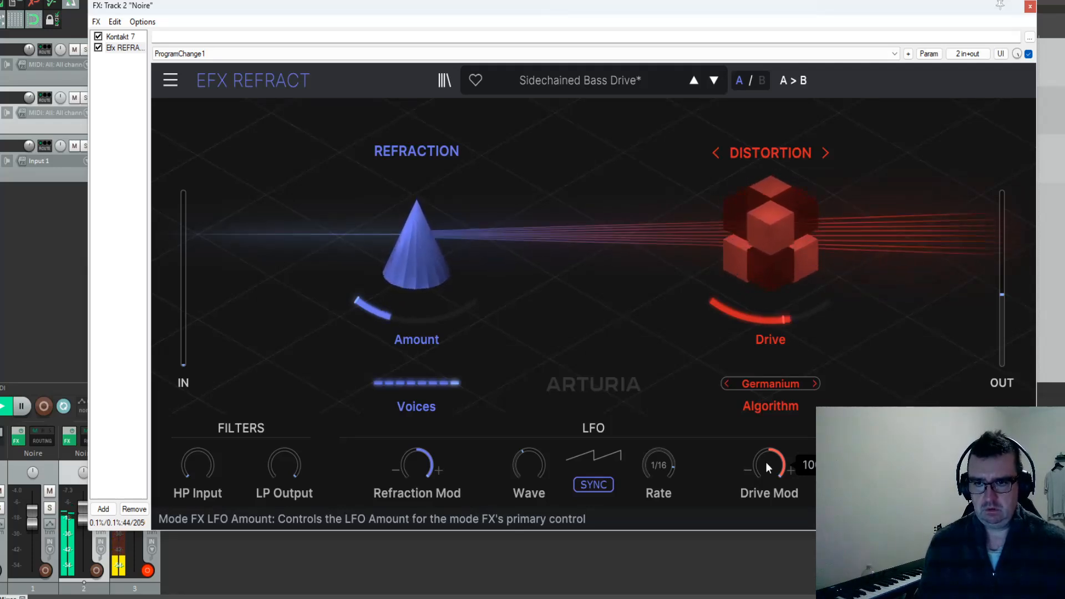
Step: Step through the Lofi Tape Spread and Downsweeping Lofi presets, then load Comb Drums from the Filter category
{"action": "left_click", "coordinate": [717, 81]}
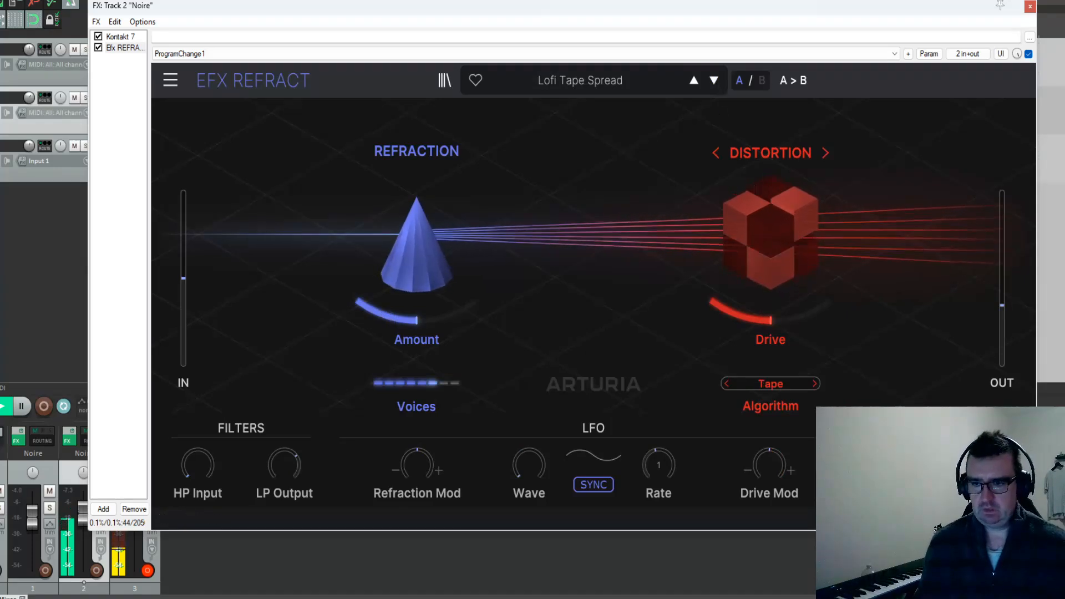
{"action": "left_click", "coordinate": [716, 84]}
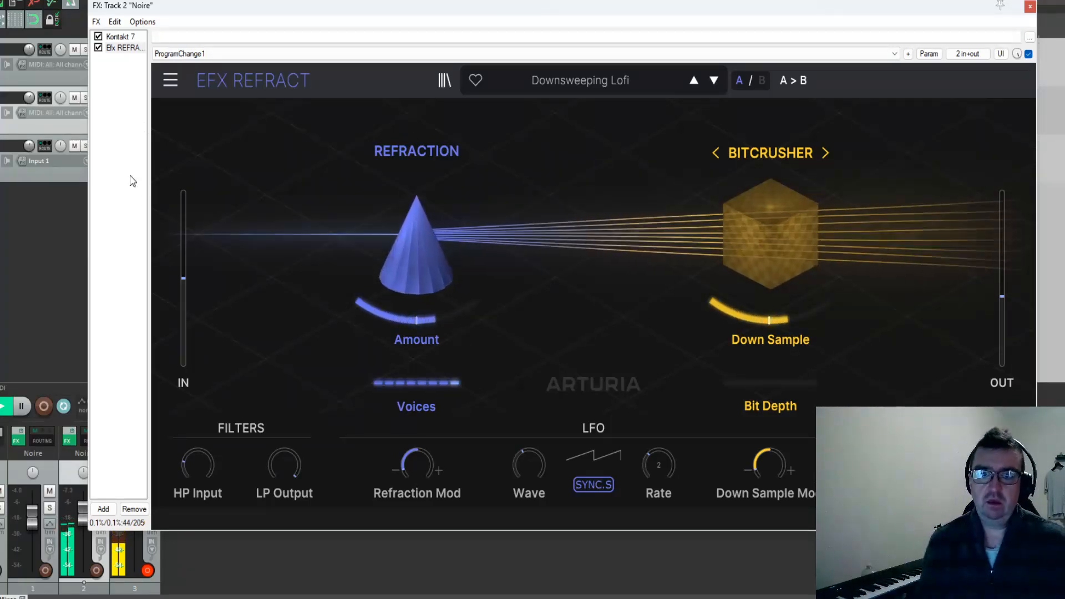
{"action": "left_click", "coordinate": [578, 84]}
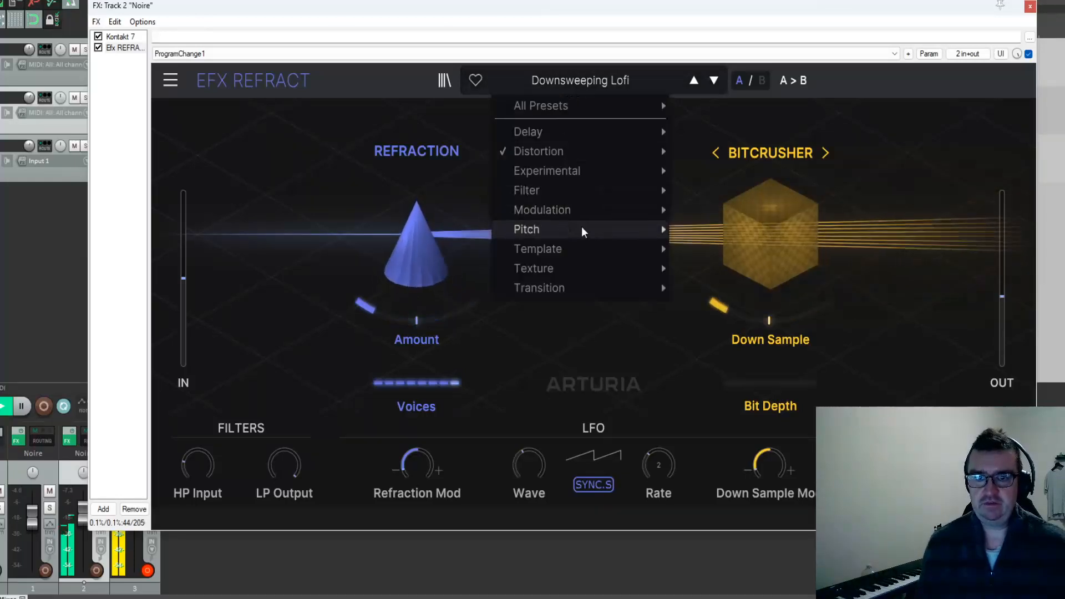
{"action": "mouse_move", "coordinate": [554, 195]}
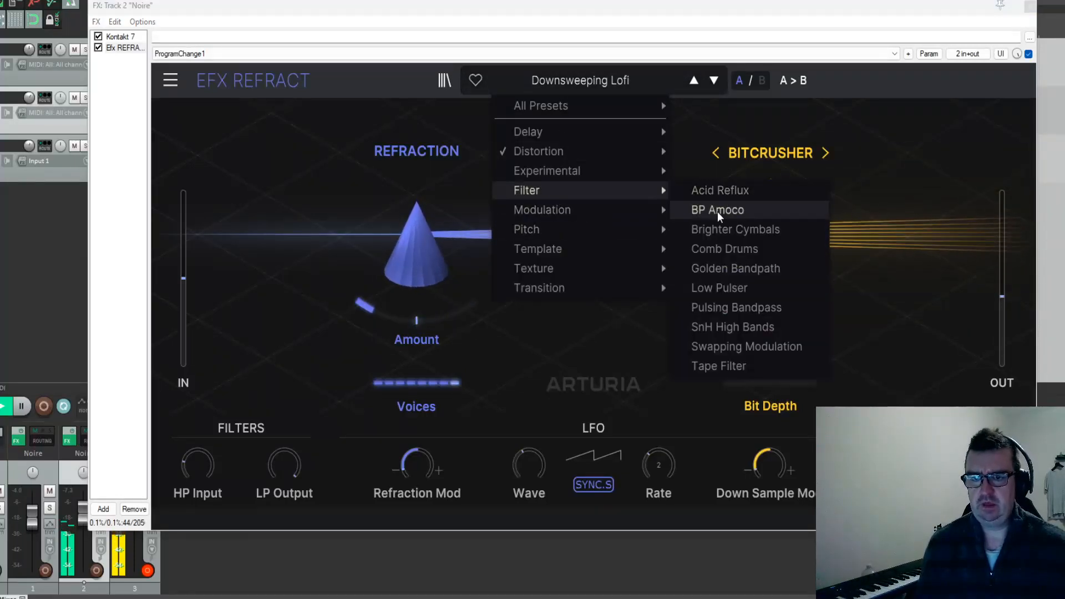
{"action": "left_click", "coordinate": [717, 247]}
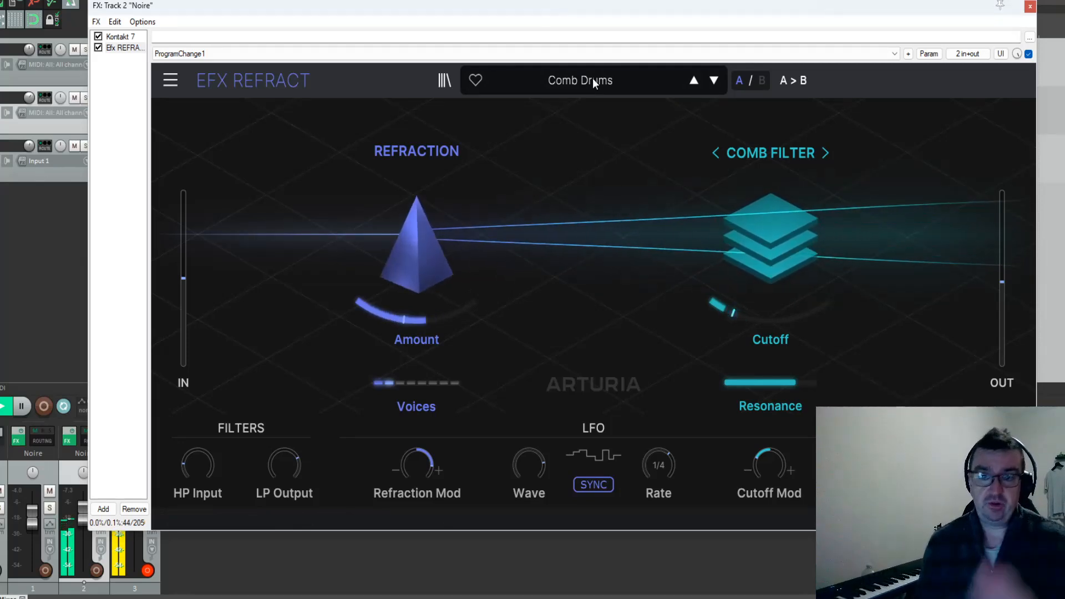
Step: Stop playback and close the FX windows of Track 1 and Track 2
{"action": "left_click", "coordinate": [30, 129]}
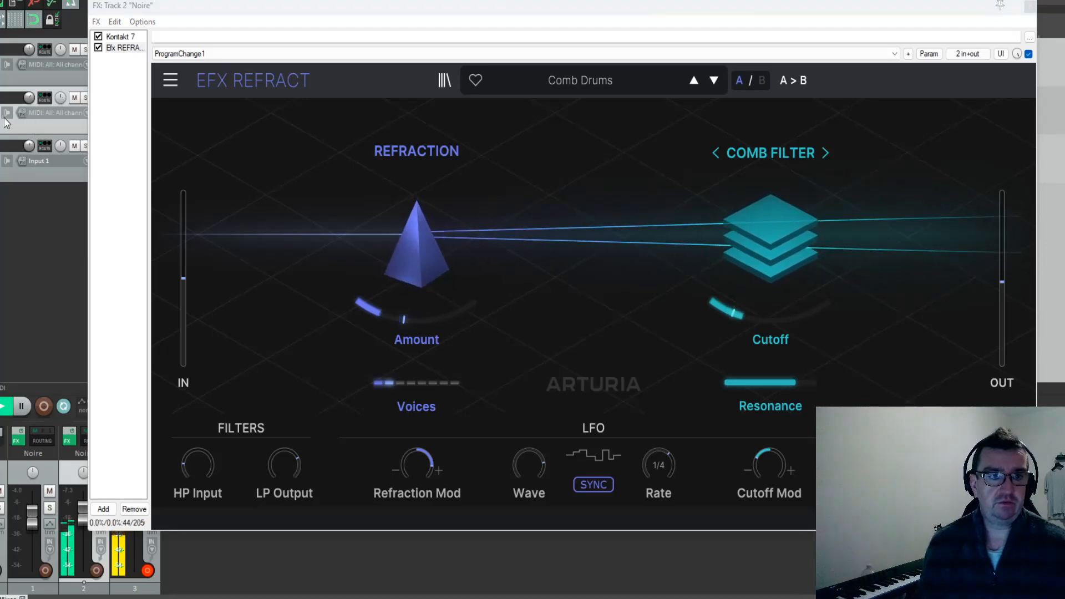
{"action": "left_click", "coordinate": [4, 408]}
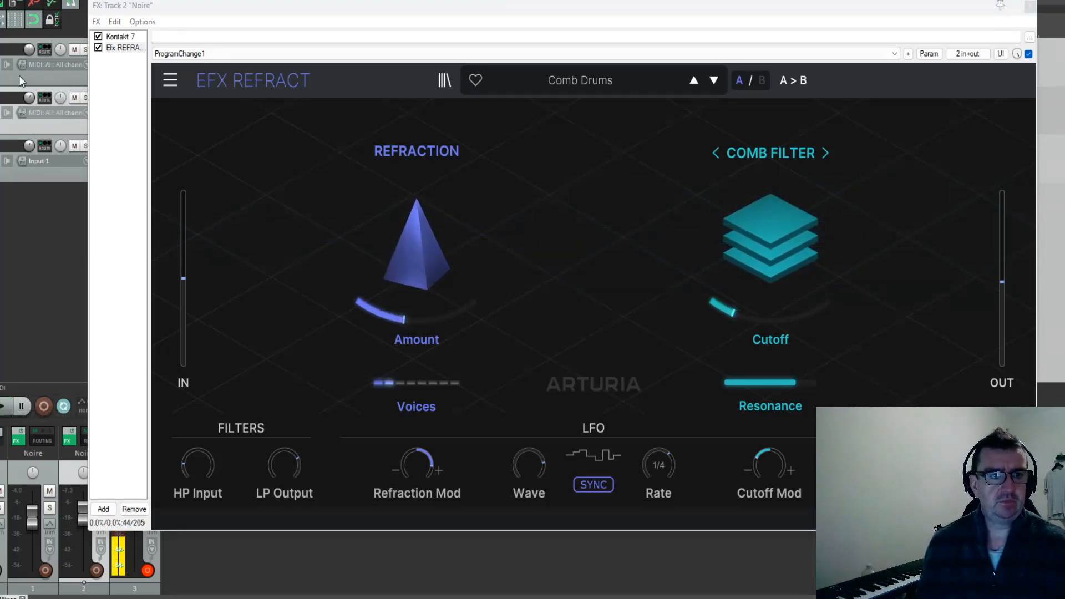
{"action": "left_click_drag", "start_coordinate": [215, 17], "coordinate": [256, 50]}
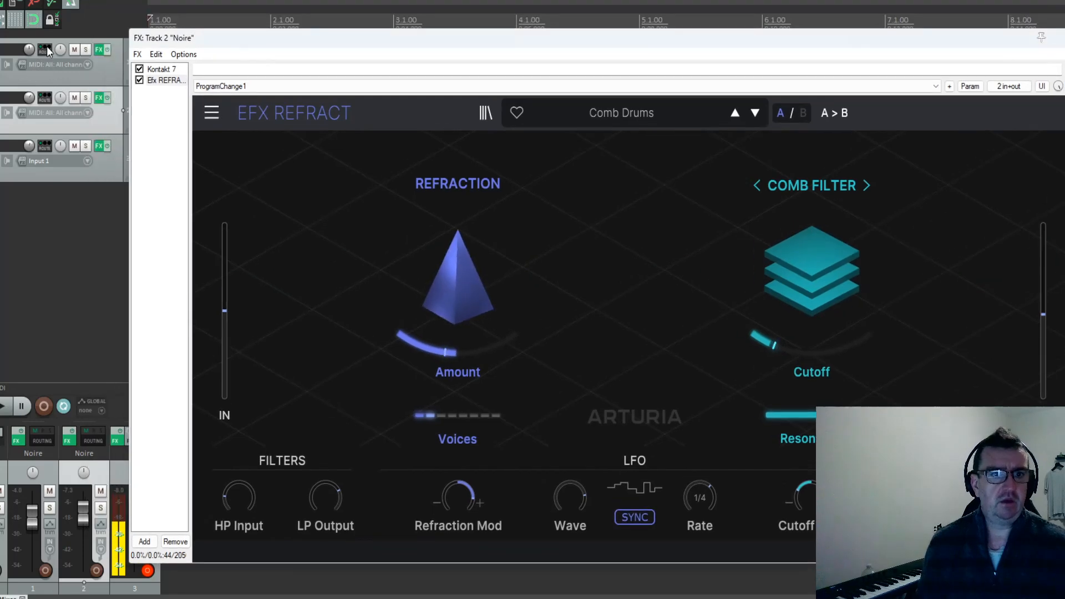
{"action": "left_click", "coordinate": [101, 48]}
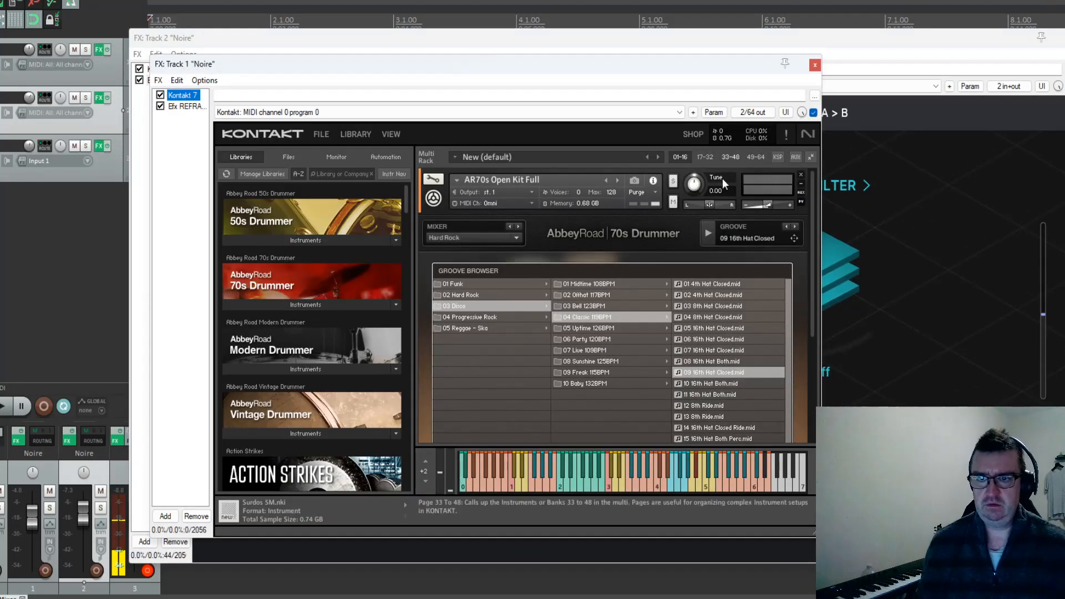
{"action": "left_click", "coordinate": [814, 66]}
{"action": "key", "text": "Escape"}
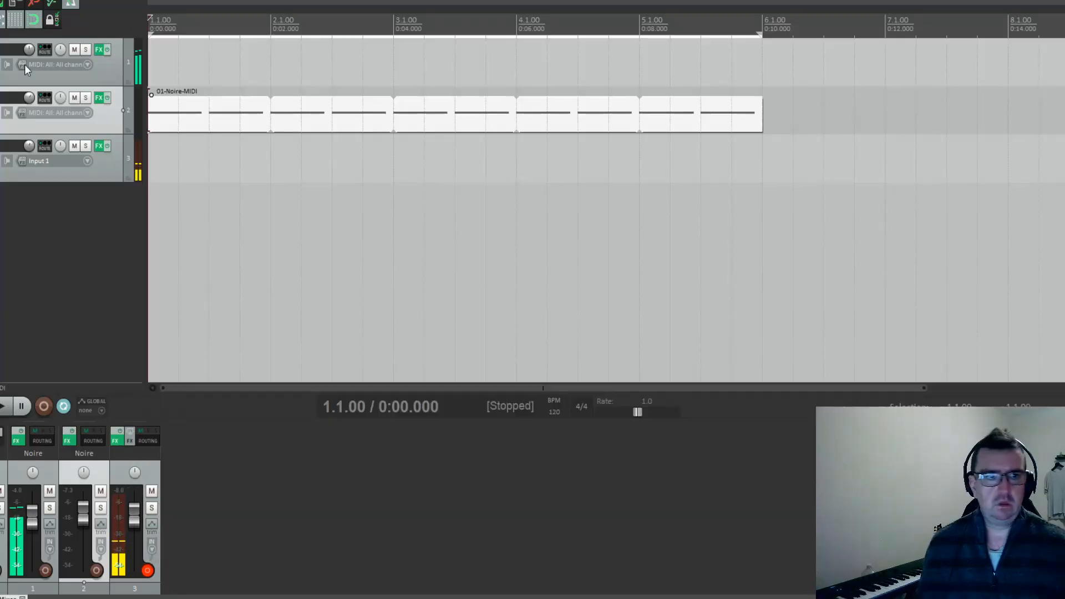
Step: Open EFX Refract in Track 1's FX chain, then shrink and reposition its window so all controls are in view
{"action": "left_click", "coordinate": [100, 50]}
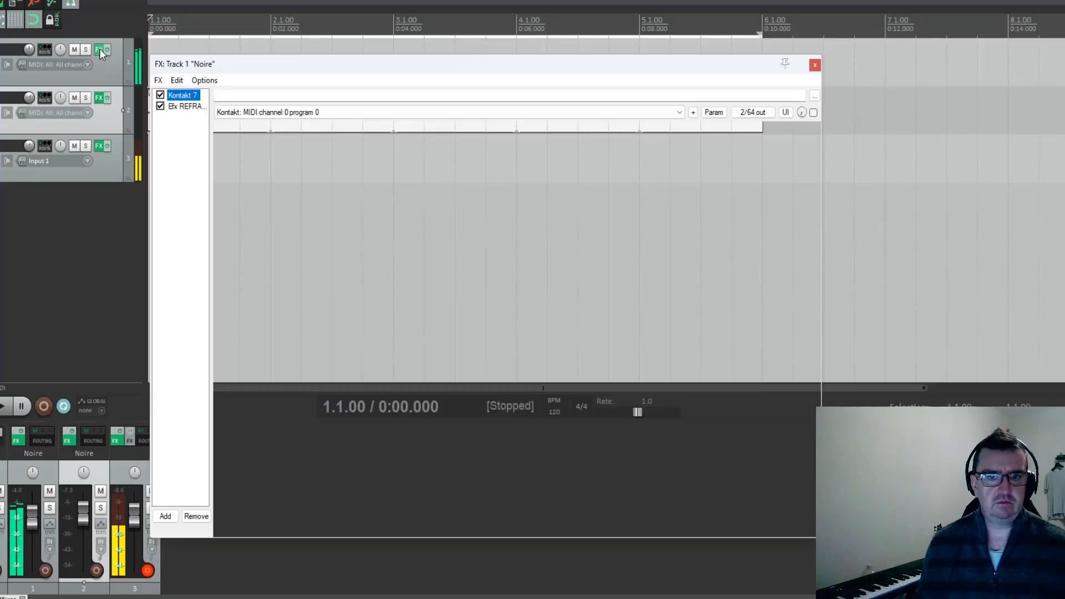
{"action": "left_click", "coordinate": [186, 107]}
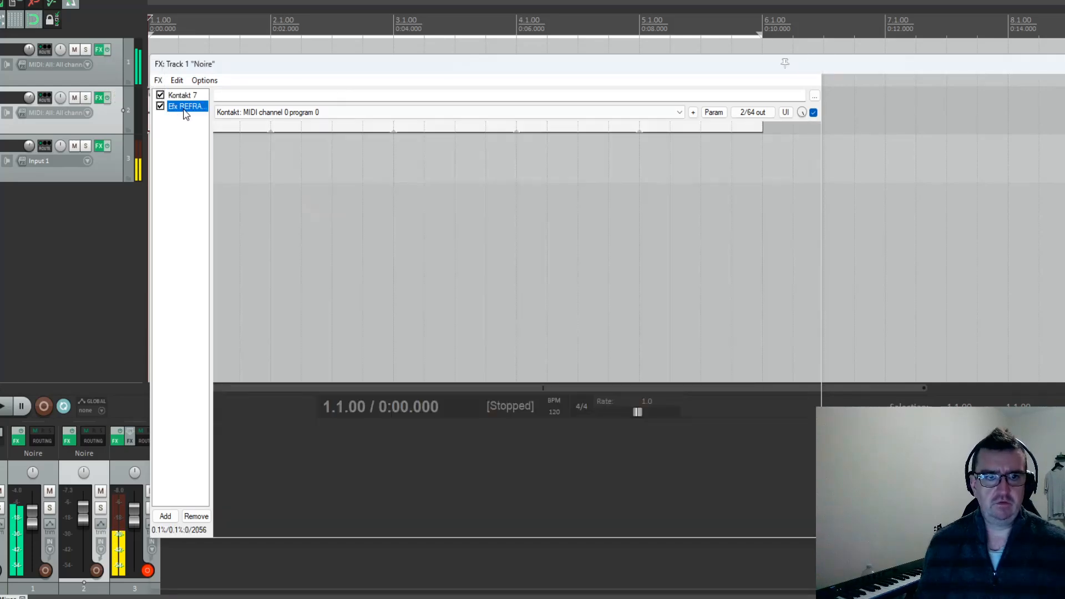
{"action": "left_click_drag", "start_coordinate": [480, 67], "coordinate": [385, 30]}
{"action": "left_click_drag", "start_coordinate": [931, 536], "coordinate": [775, 449]}
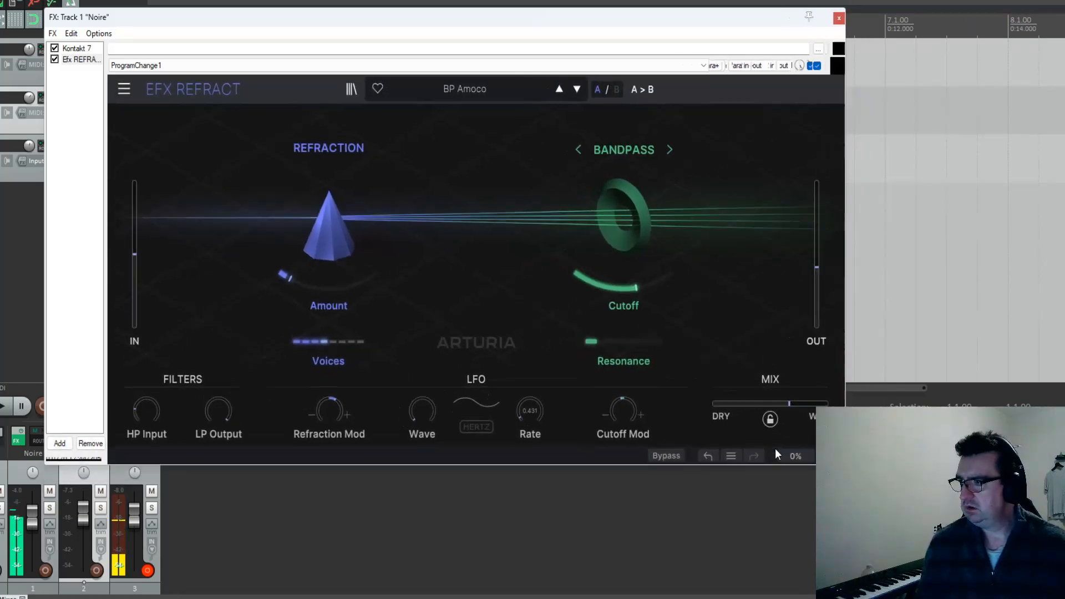
{"action": "left_click_drag", "start_coordinate": [549, 26], "coordinate": [514, 42]}
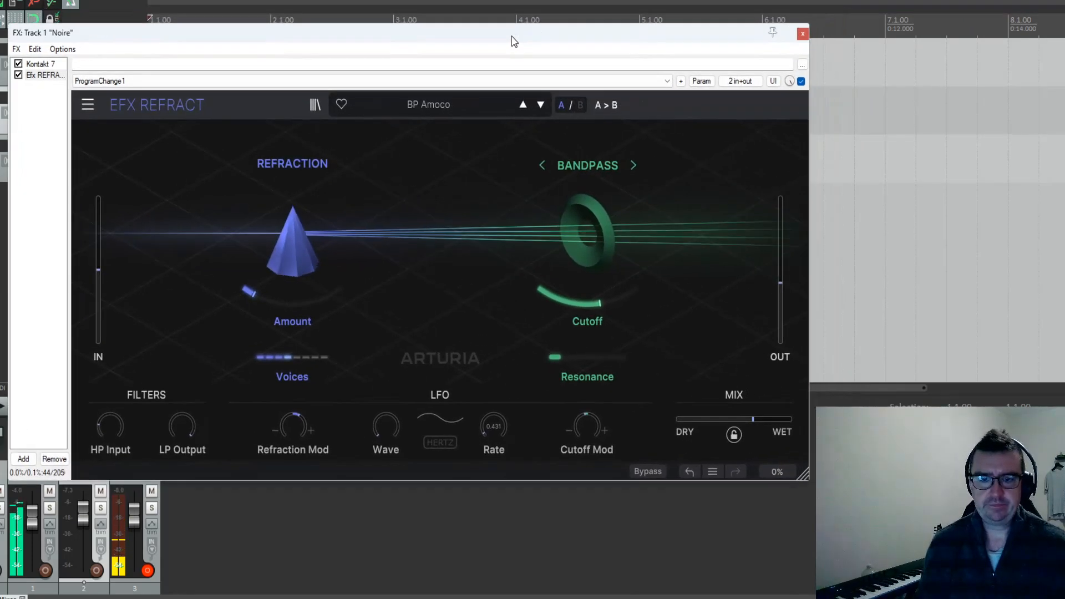
Step: Load the Bubble Bumps preset from the Experimental category, then advance to the Illuminate preset
{"action": "left_click", "coordinate": [405, 107]}
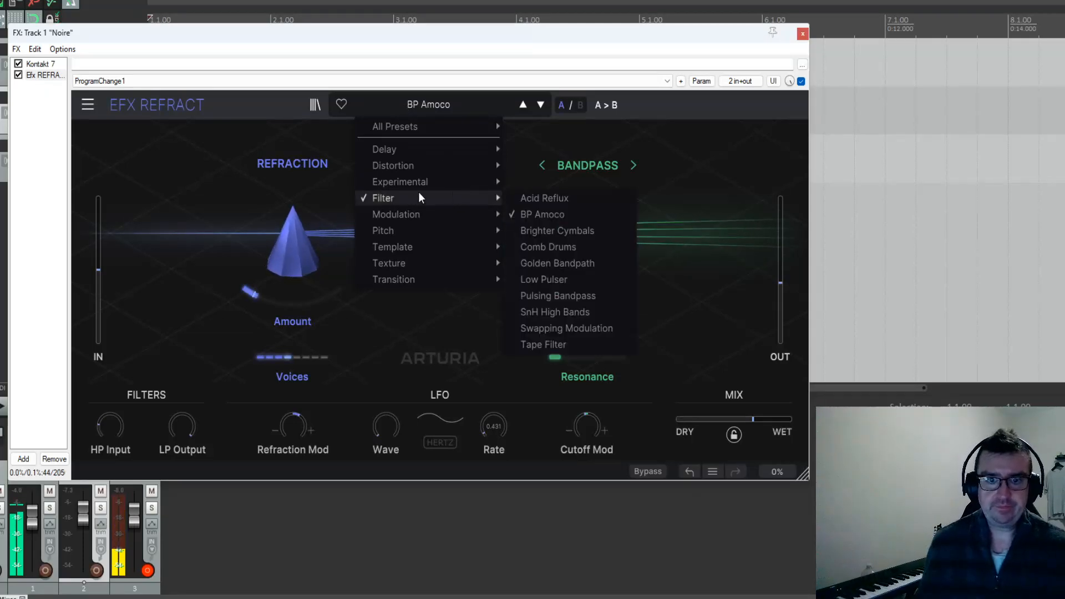
{"action": "mouse_move", "coordinate": [420, 179]}
{"action": "left_click", "coordinate": [563, 182]}
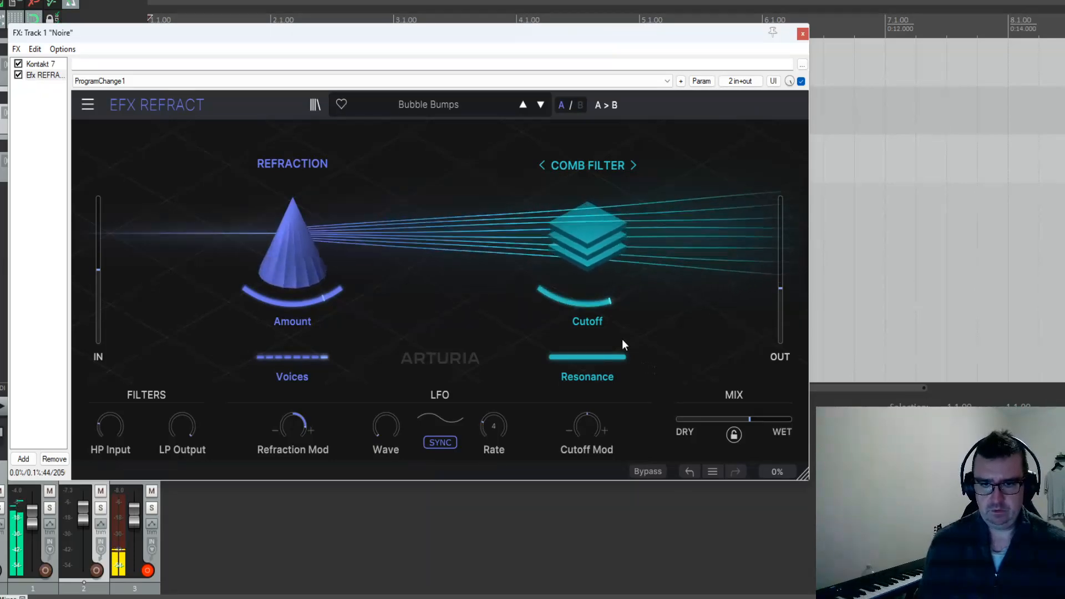
{"action": "left_click", "coordinate": [539, 105]}
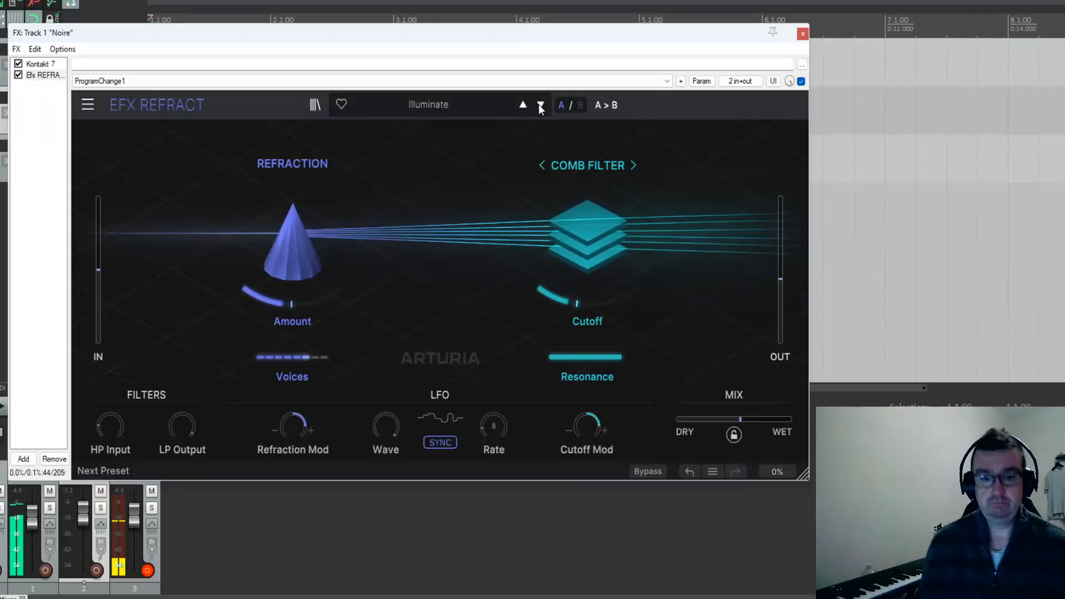
Step: Set Illuminate's LFO rate to 1/2, try the mix fully wet and bring it back to about halfway
{"action": "left_click_drag", "start_coordinate": [494, 426], "coordinate": [494, 442]}
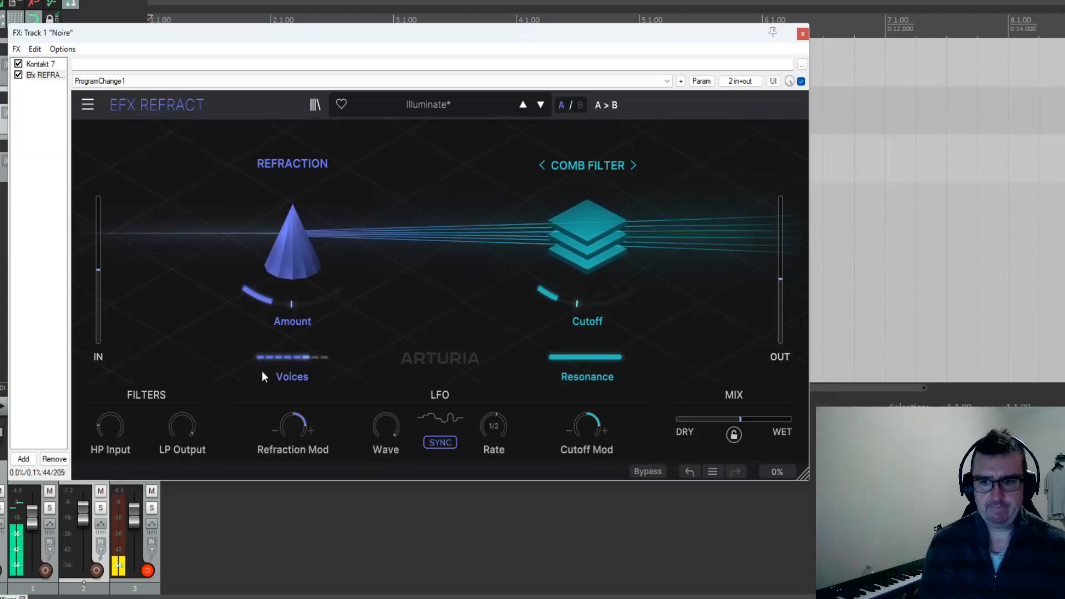
{"action": "left_click_drag", "start_coordinate": [739, 420], "coordinate": [791, 420]}
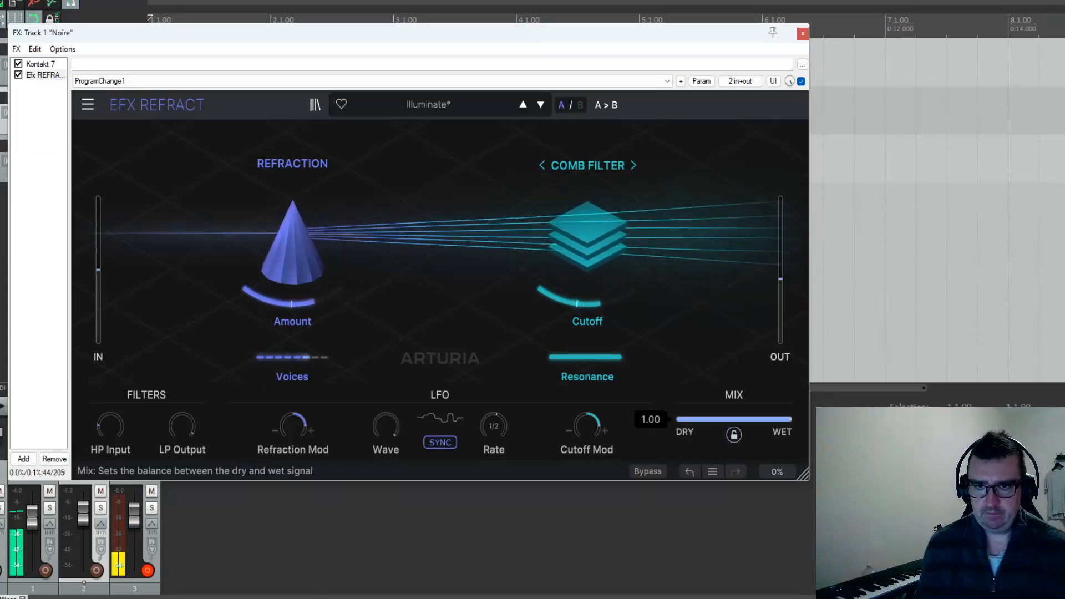
{"action": "left_click_drag", "start_coordinate": [778, 419], "coordinate": [713, 420]}
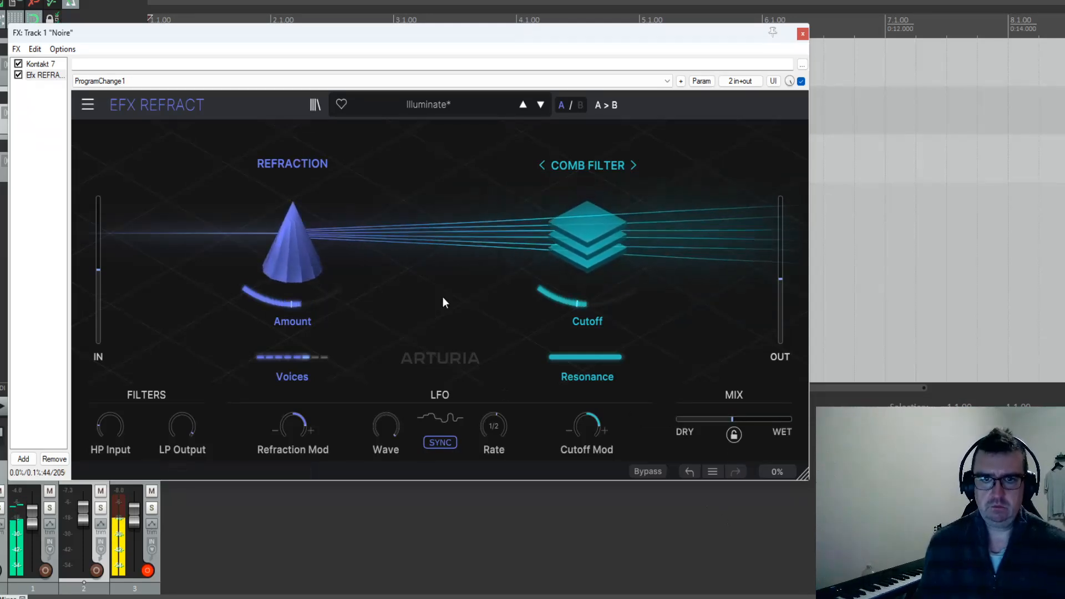
Step: Step through the Robot Jet, Scrape Drive and Time Travels presets, then raise the bandpass cutoff of Time Travels
{"action": "left_click", "coordinate": [541, 111]}
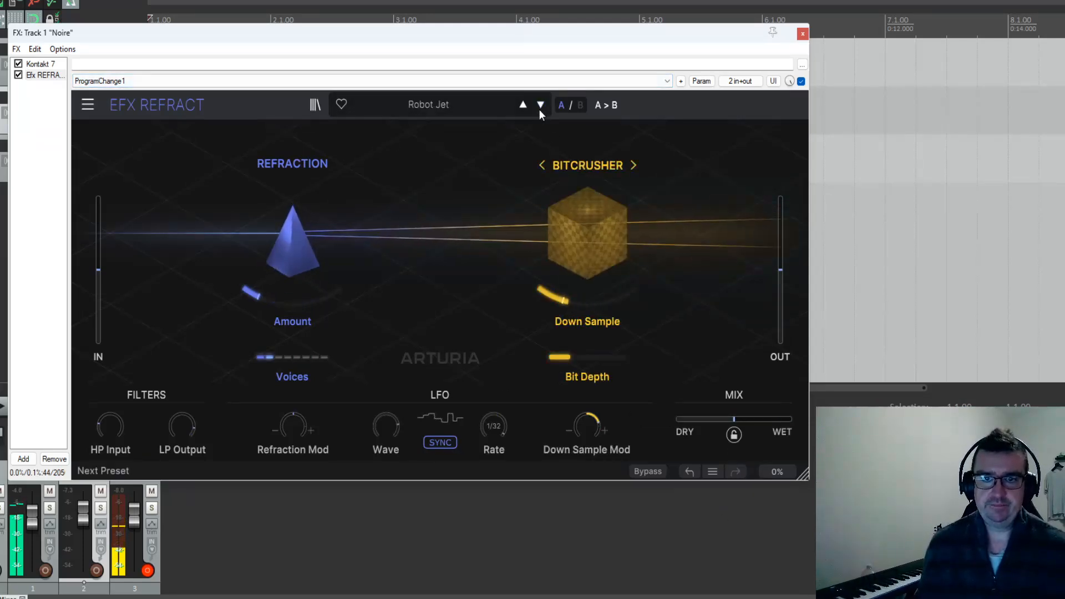
{"action": "left_click", "coordinate": [540, 107]}
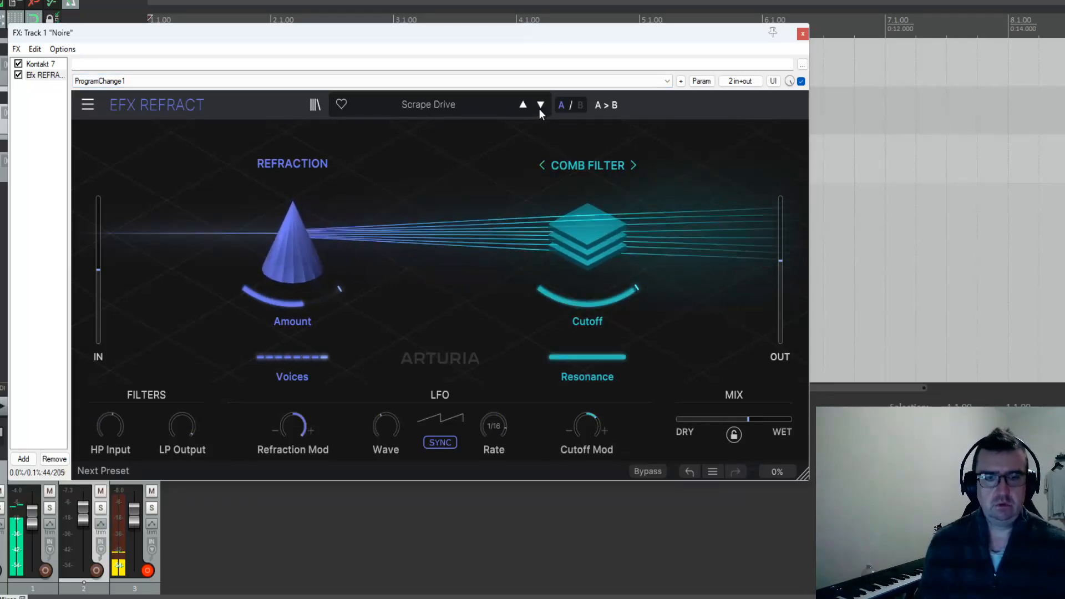
{"action": "left_click", "coordinate": [539, 108]}
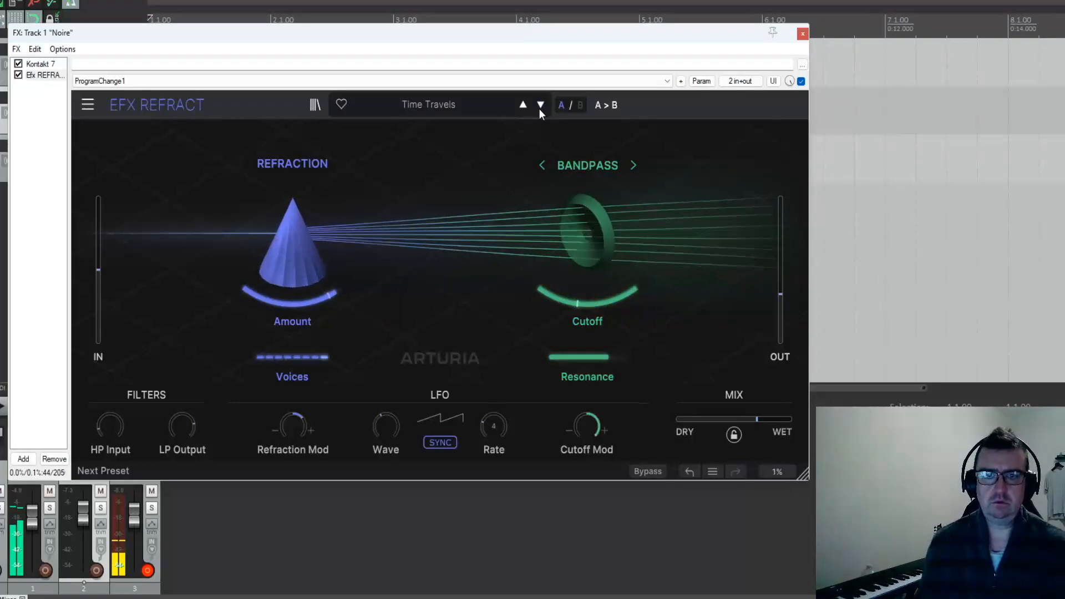
{"action": "left_click_drag", "start_coordinate": [589, 296], "coordinate": [582, 267]}
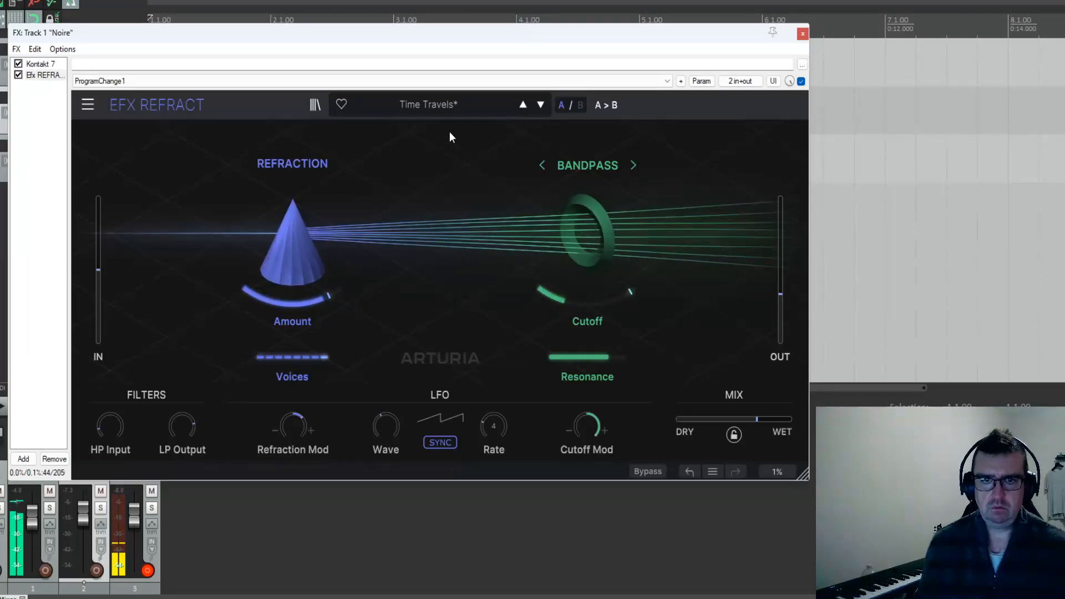
Step: Advance to the Noise to Hitchcock preset and set its LFO rate to 1/8
{"action": "left_click", "coordinate": [537, 107]}
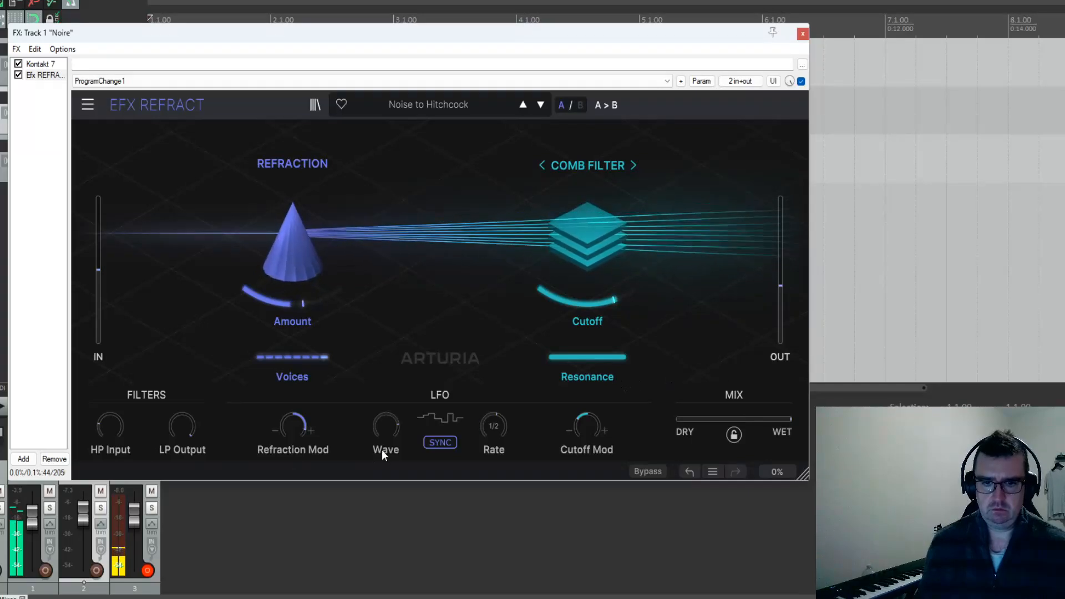
{"action": "left_click_drag", "start_coordinate": [488, 449], "coordinate": [487, 433]}
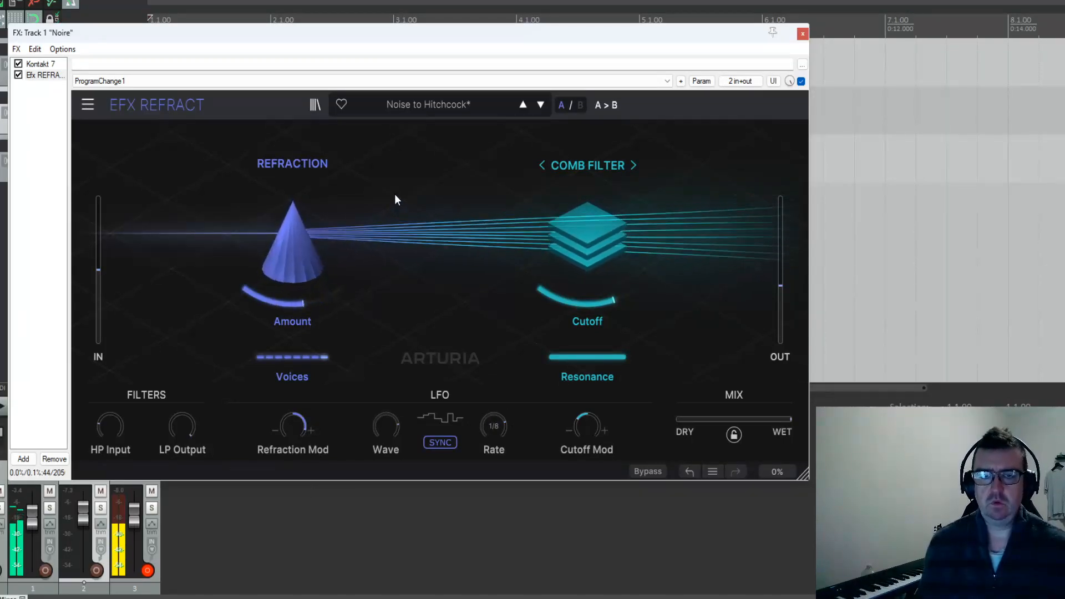
Step: Load the Analog Voices preset from the Pitch category and switch its mode effect to Harmonizer
{"action": "left_click", "coordinate": [435, 106]}
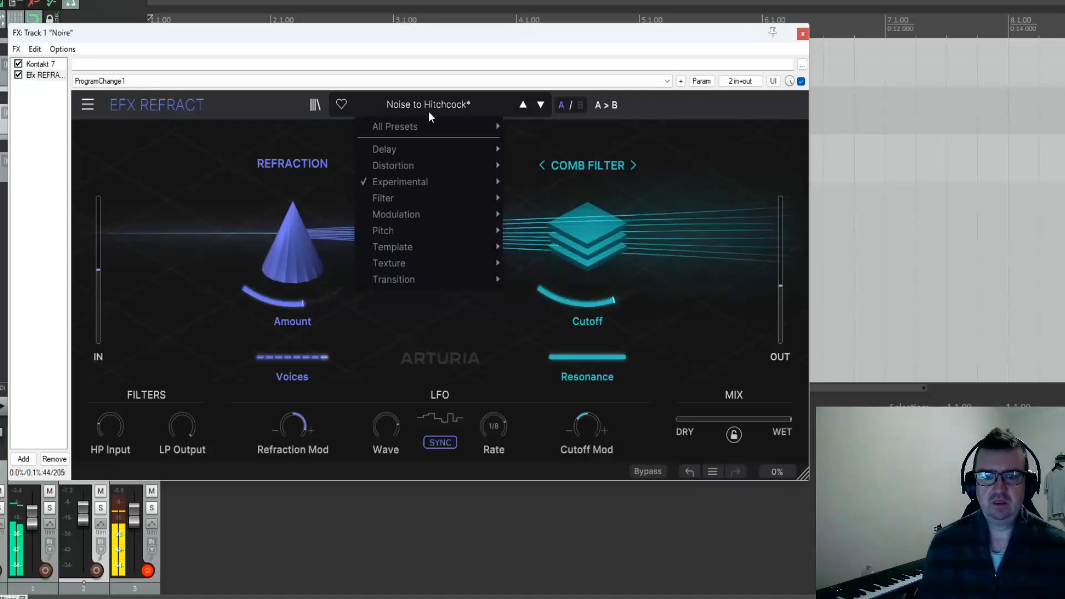
{"action": "mouse_move", "coordinate": [395, 227]}
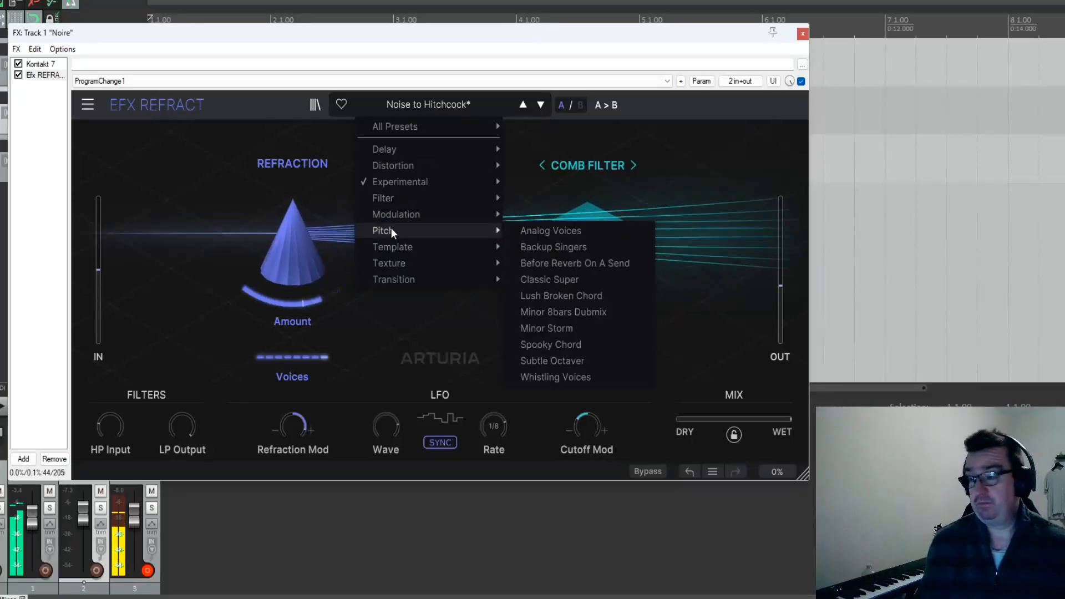
{"action": "left_click", "coordinate": [530, 230]}
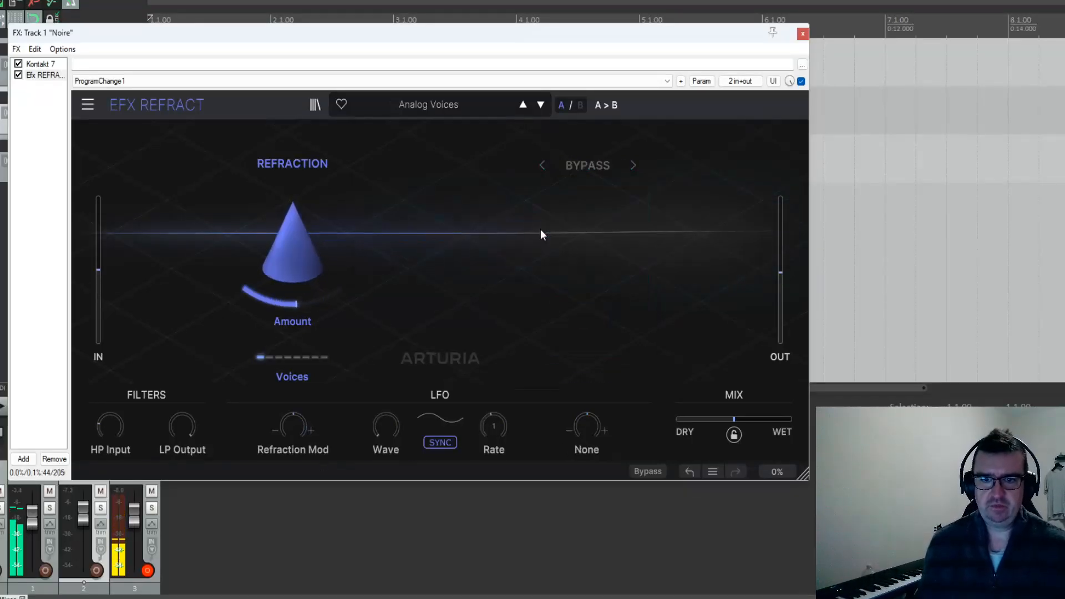
{"action": "left_click", "coordinate": [587, 167]}
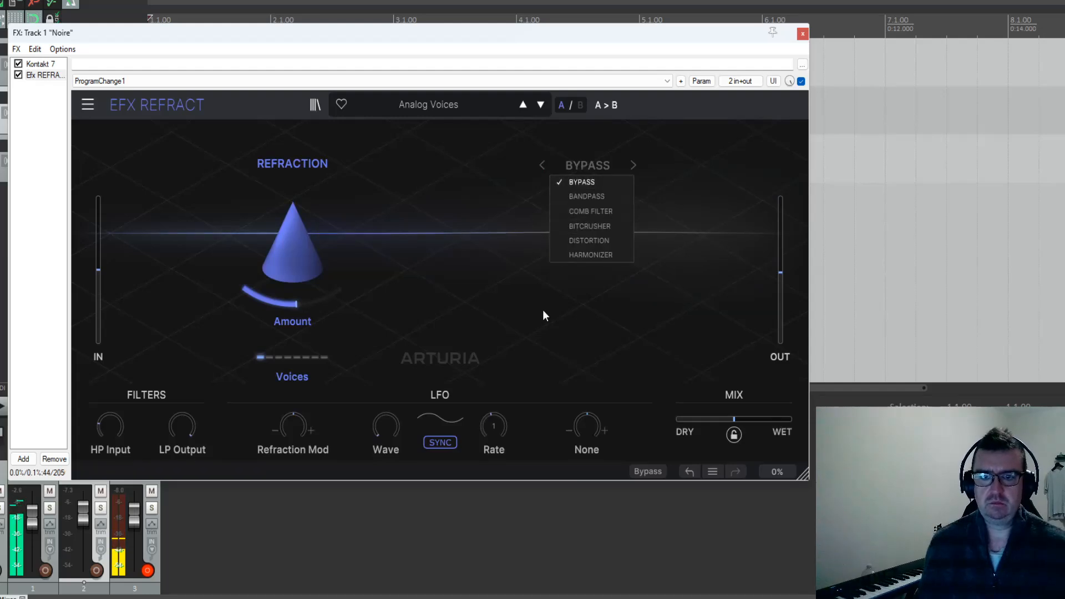
{"action": "left_click", "coordinate": [589, 256]}
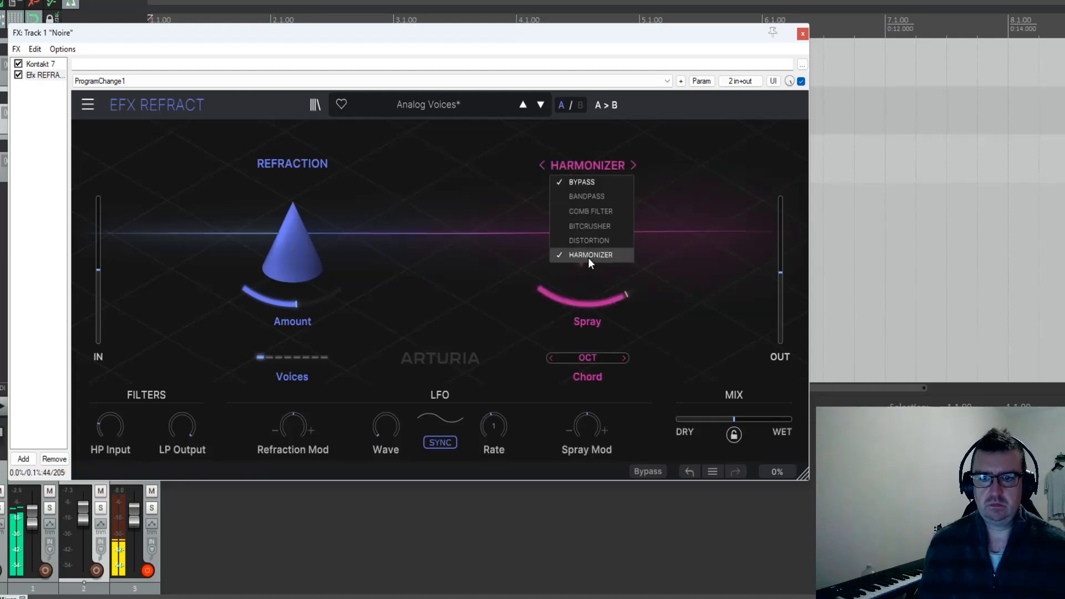
Step: Set the Harmonizer chord to Minor 7 with a positive Spray Mod, and set the mix to 1.00
{"action": "left_click", "coordinate": [578, 357]}
{"action": "left_click", "coordinate": [590, 339]}
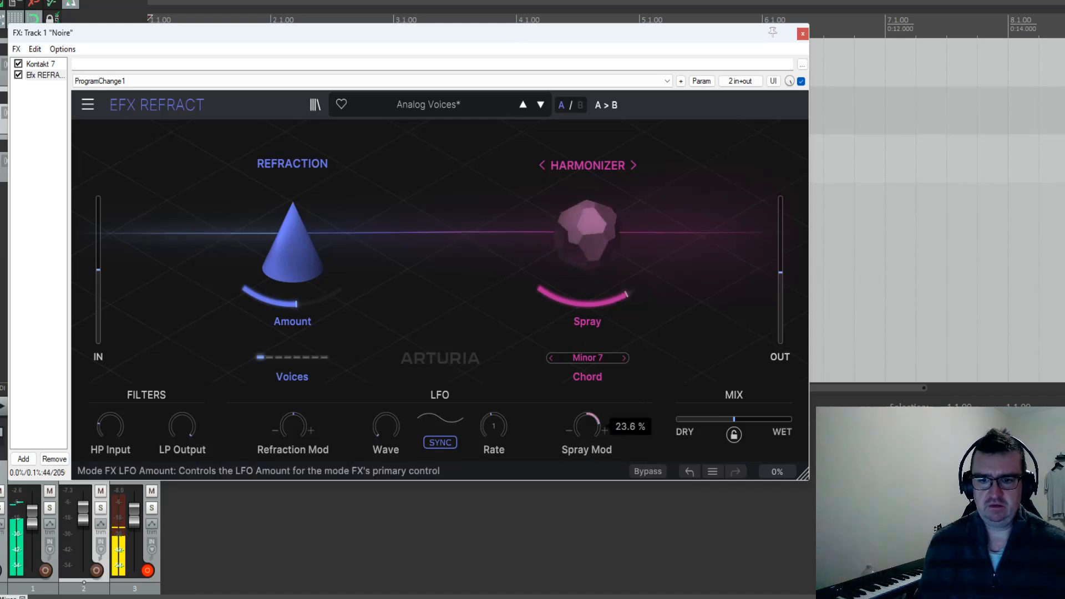
{"action": "left_click_drag", "start_coordinate": [734, 420], "coordinate": [792, 419]}
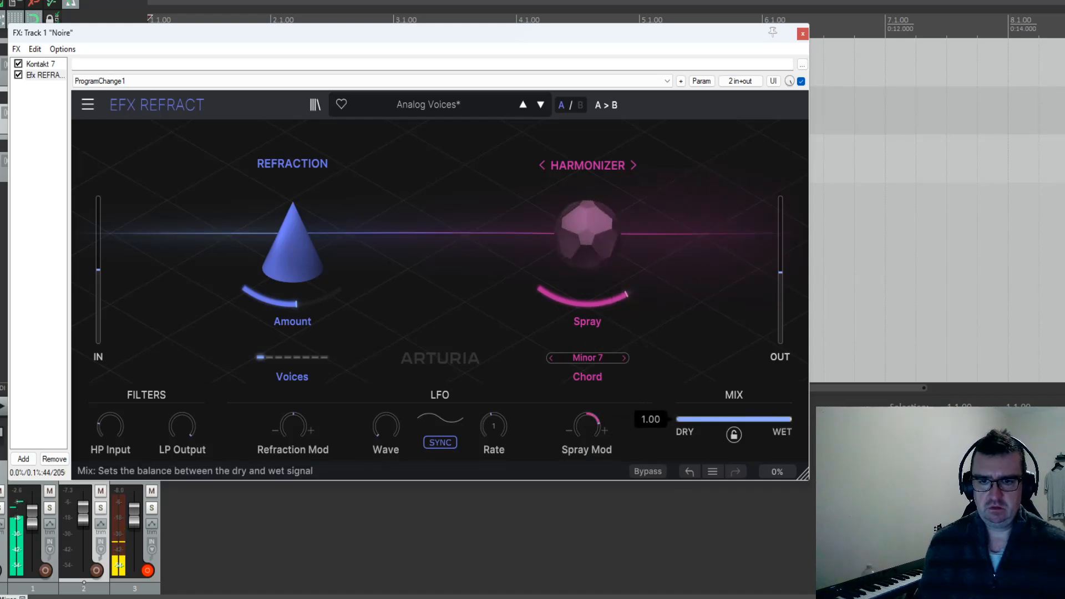
Step: Advance to the Backup Singers preset, raising its Spray to about 841 ms and its mix to about 0.628
{"action": "left_click", "coordinate": [541, 105]}
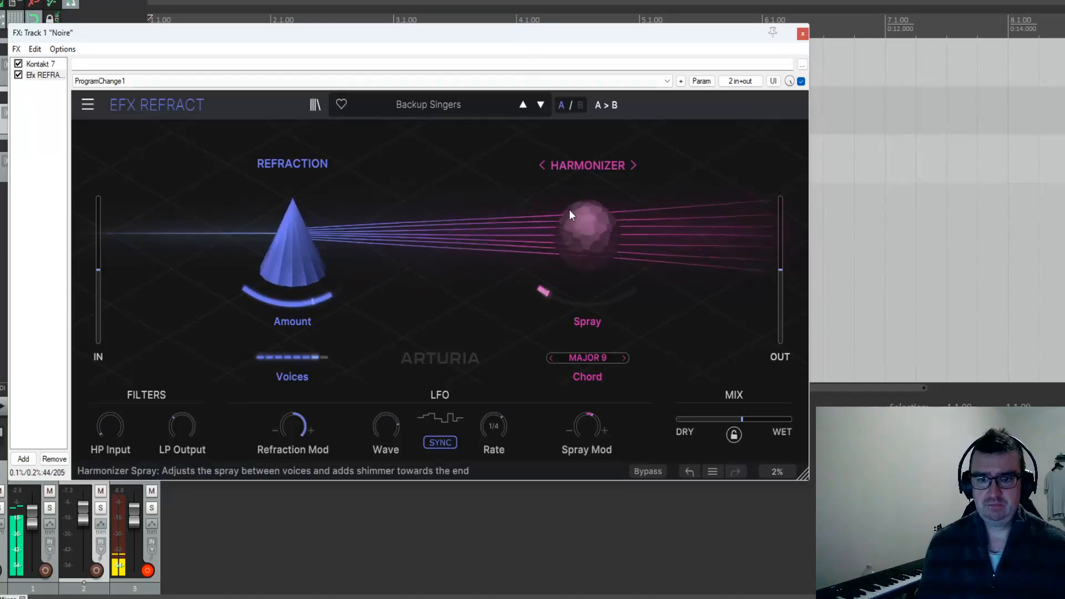
{"action": "left_click_drag", "start_coordinate": [548, 296], "coordinate": [547, 211]}
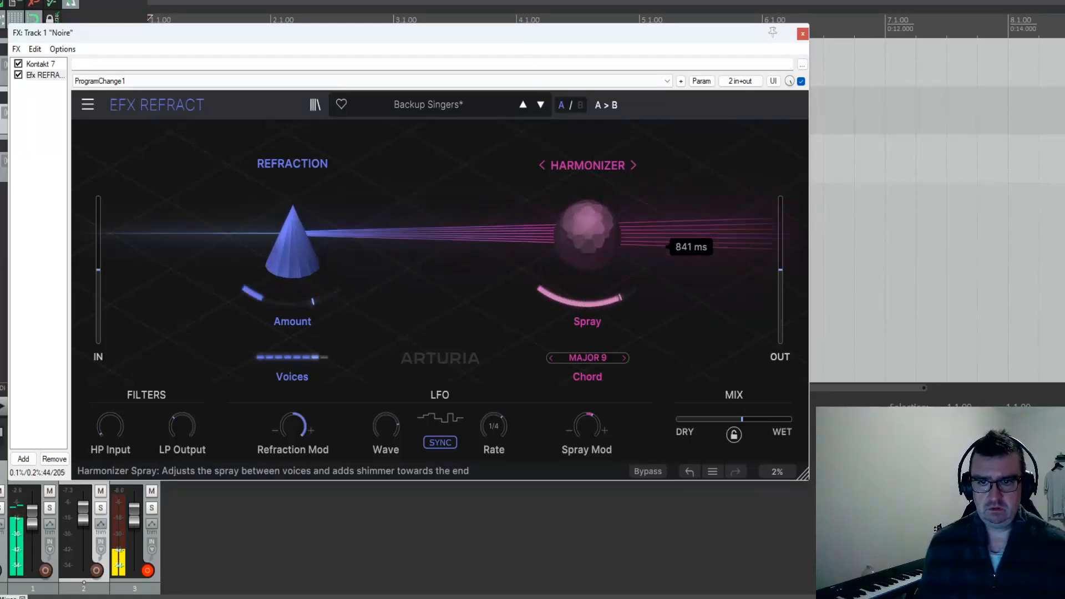
{"action": "mouse_move", "coordinate": [740, 423]}
{"action": "left_mouse_down"}
{"action": "mouse_move", "coordinate": [792, 421]}
{"action": "mouse_move", "coordinate": [749, 421]}
{"action": "left_mouse_up"}
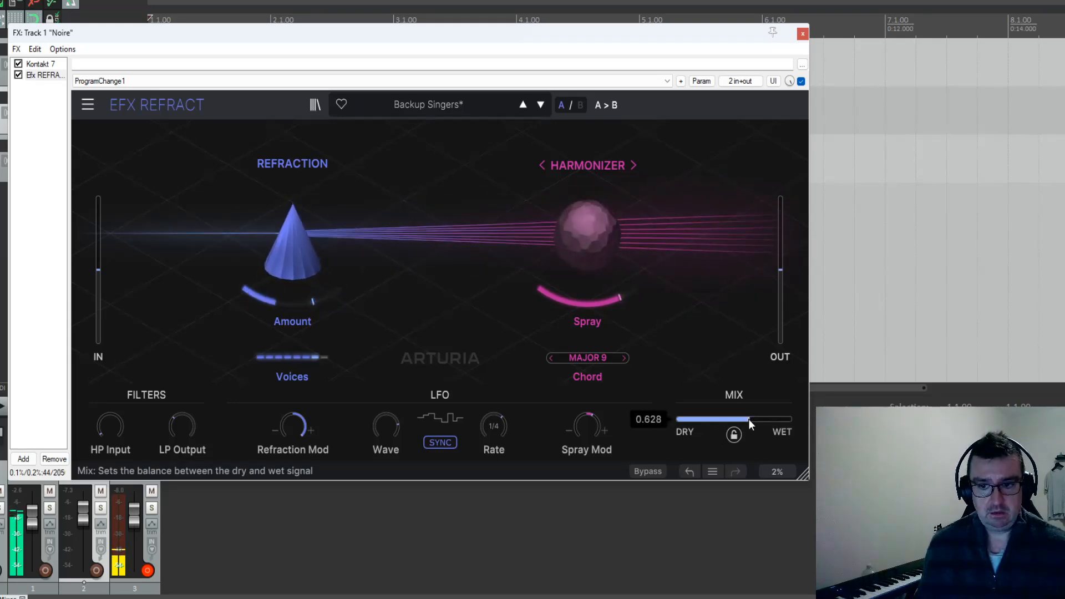
Step: Step through the remaining Pitch presets, including Before Reverb On A Send, Minor 8bars Dubmix, Minor Storm and Spooky Chord, to Whistling Voices
{"action": "left_click", "coordinate": [540, 105]}
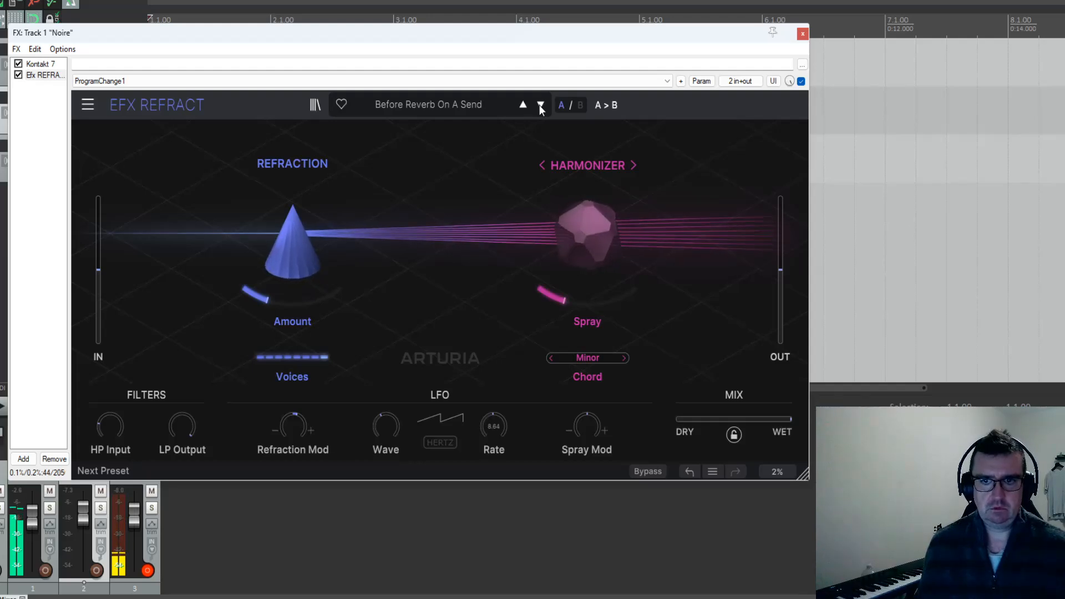
{"action": "left_click", "coordinate": [540, 105]}
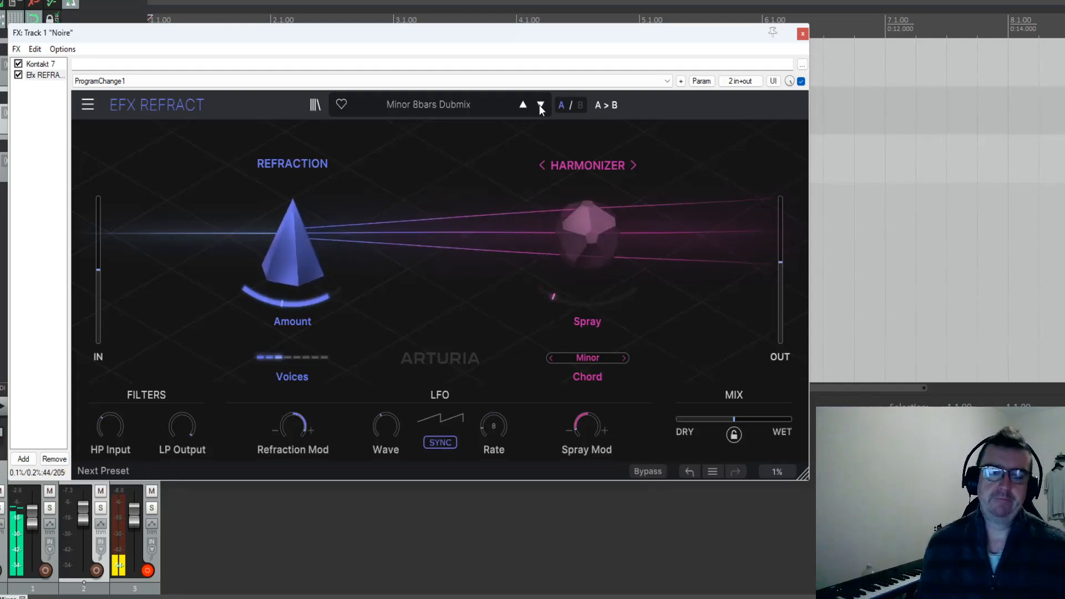
{"action": "left_click", "coordinate": [540, 105]}
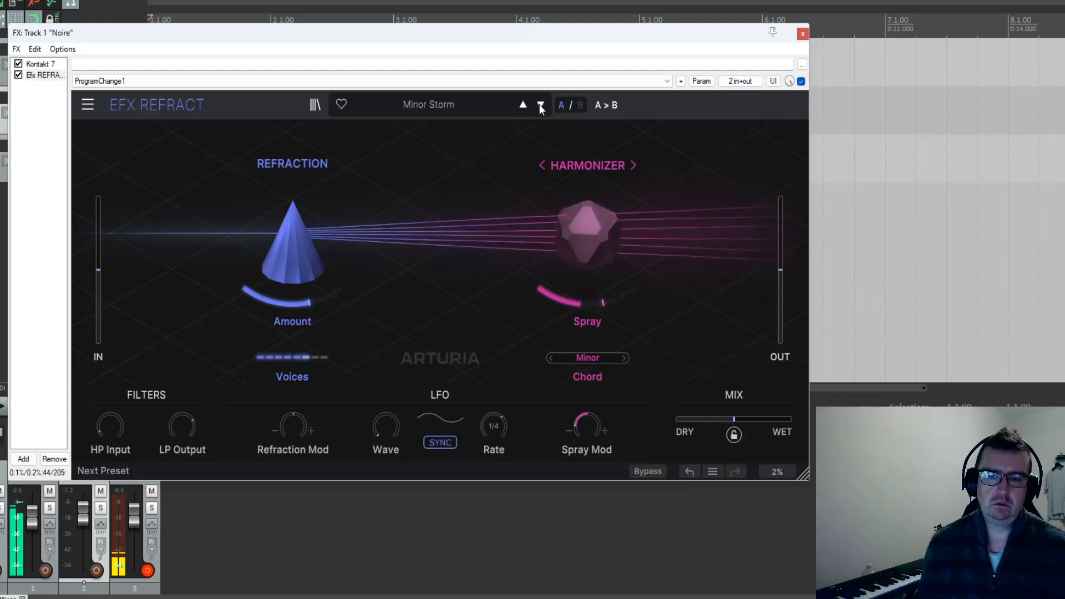
{"action": "left_click", "coordinate": [540, 105]}
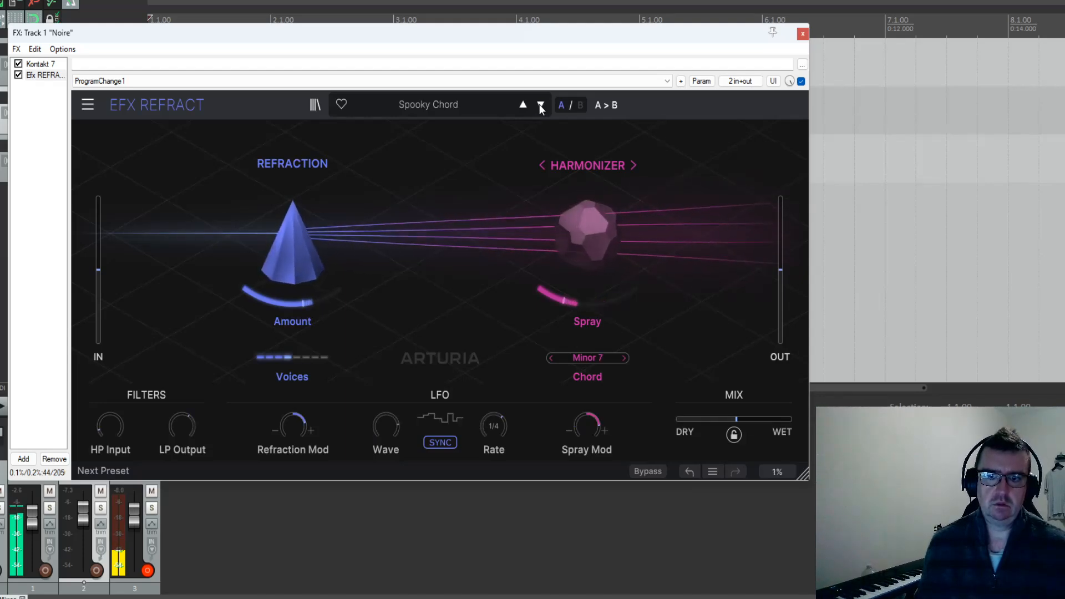
{"action": "left_click", "coordinate": [540, 105]}
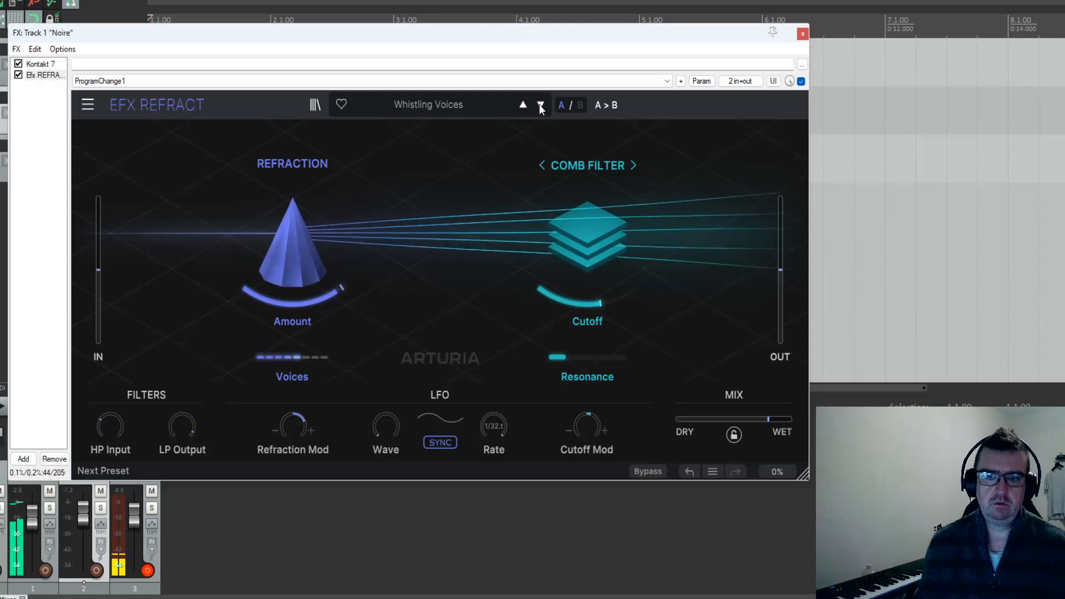
Step: Load Alien Contamination from the Texture category, then advance to the Rising Crystallizer preset
{"action": "left_click", "coordinate": [449, 104]}
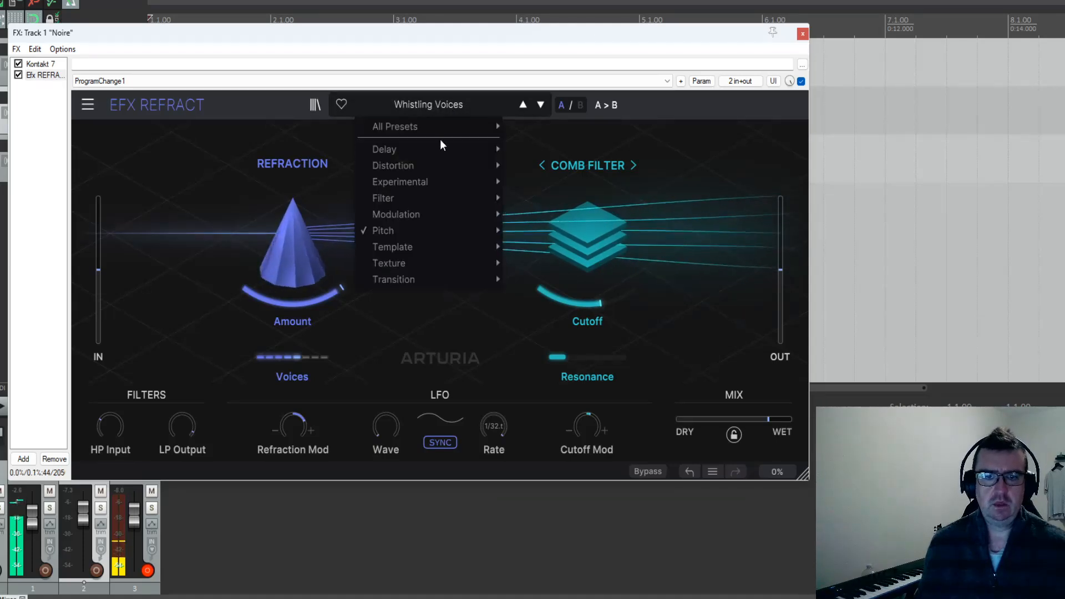
{"action": "mouse_move", "coordinate": [412, 260]}
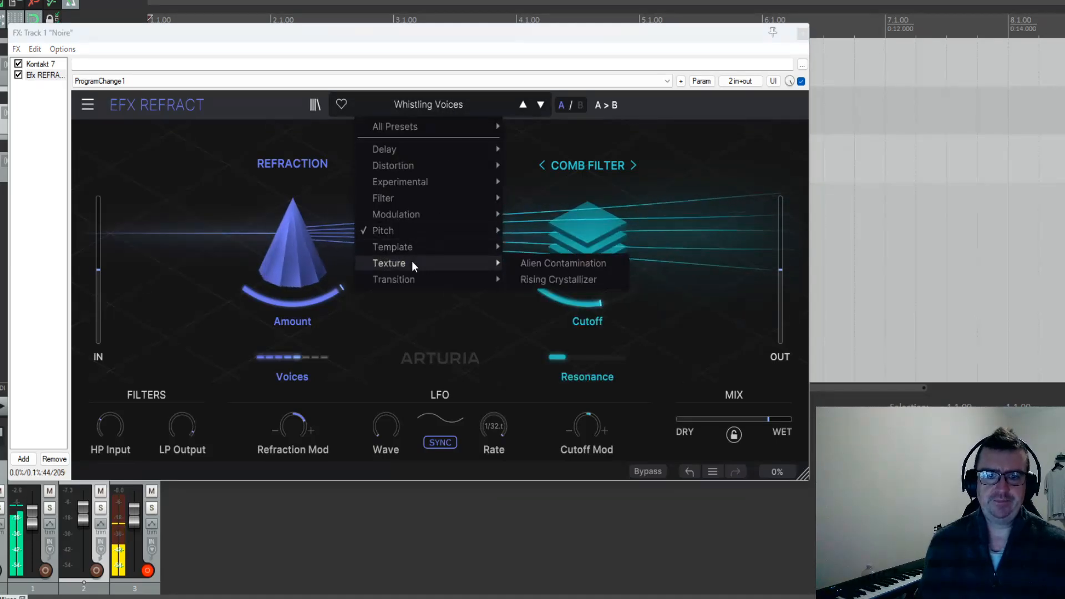
{"action": "left_click", "coordinate": [565, 265]}
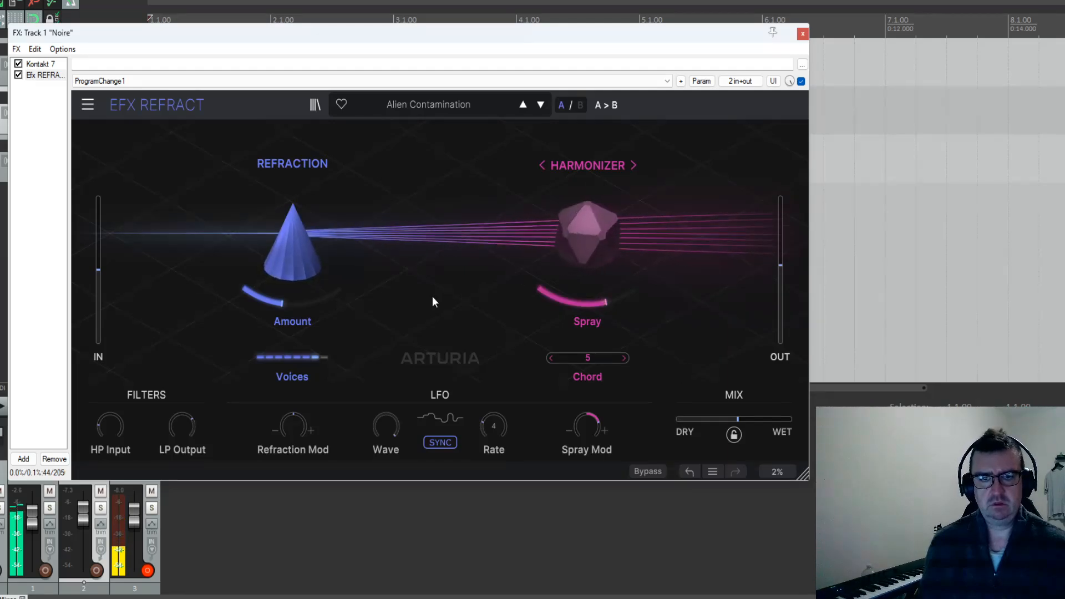
{"action": "left_click", "coordinate": [541, 104]}
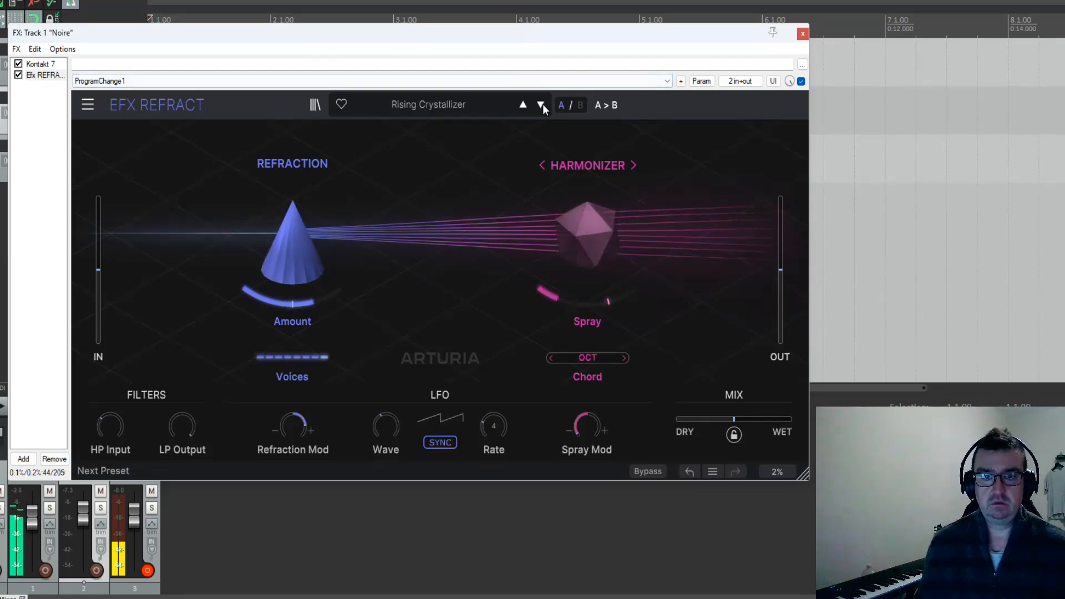
Step: Load the SnH High Bands preset from the Filter category
{"action": "left_click", "coordinate": [421, 105]}
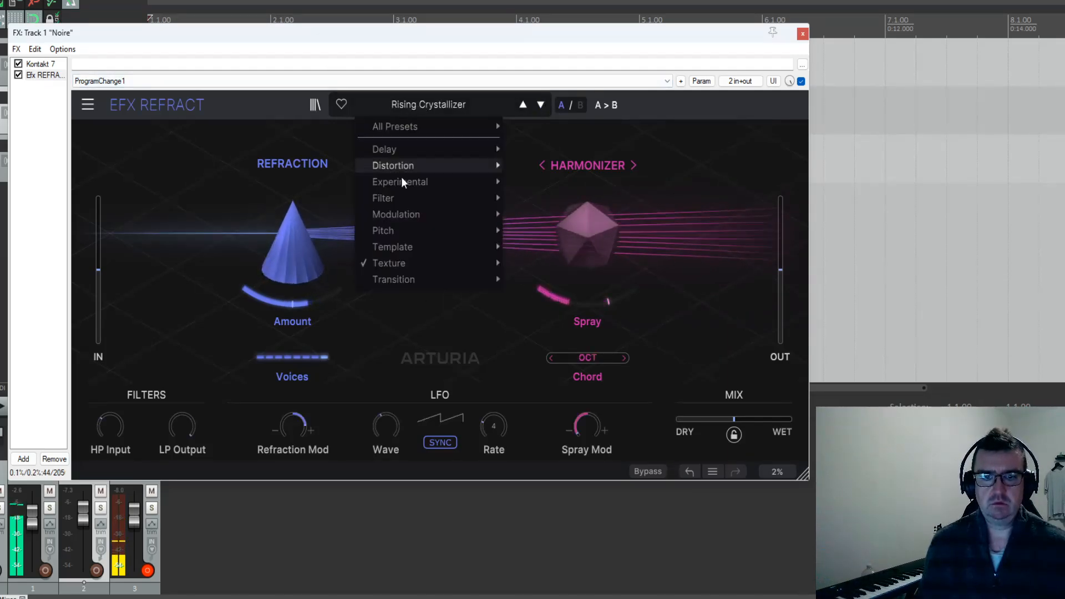
{"action": "mouse_move", "coordinate": [429, 201]}
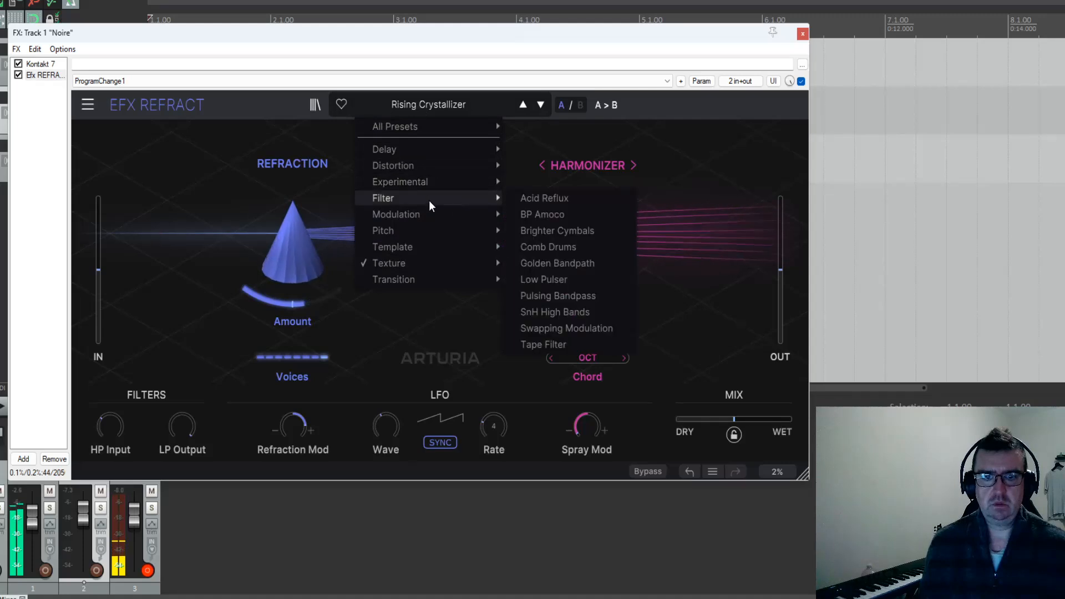
{"action": "left_click", "coordinate": [541, 313]}
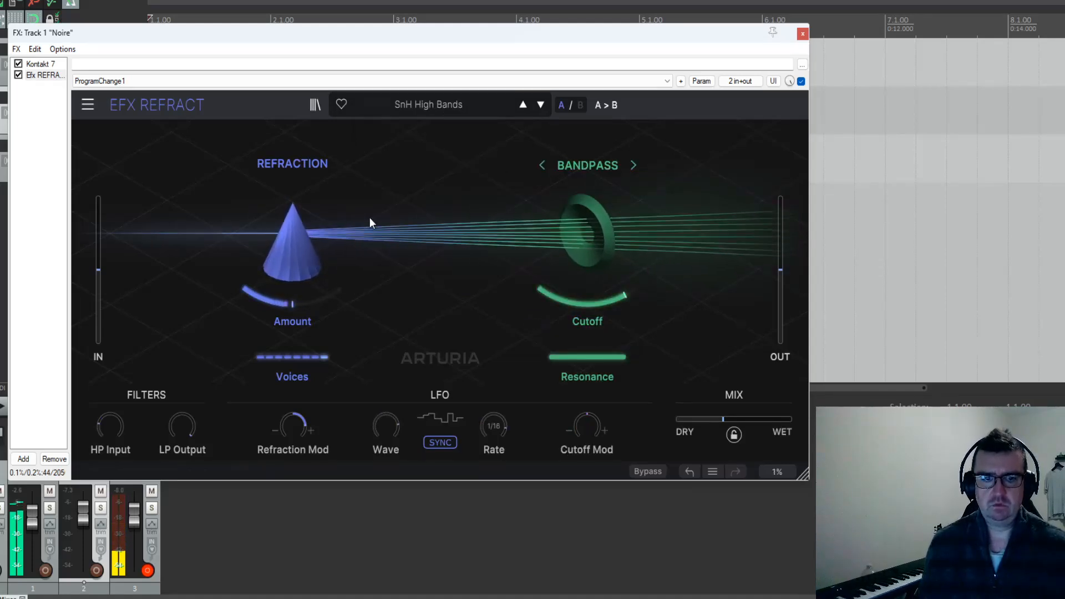
{"action": "mouse_move", "coordinate": [354, 197]}
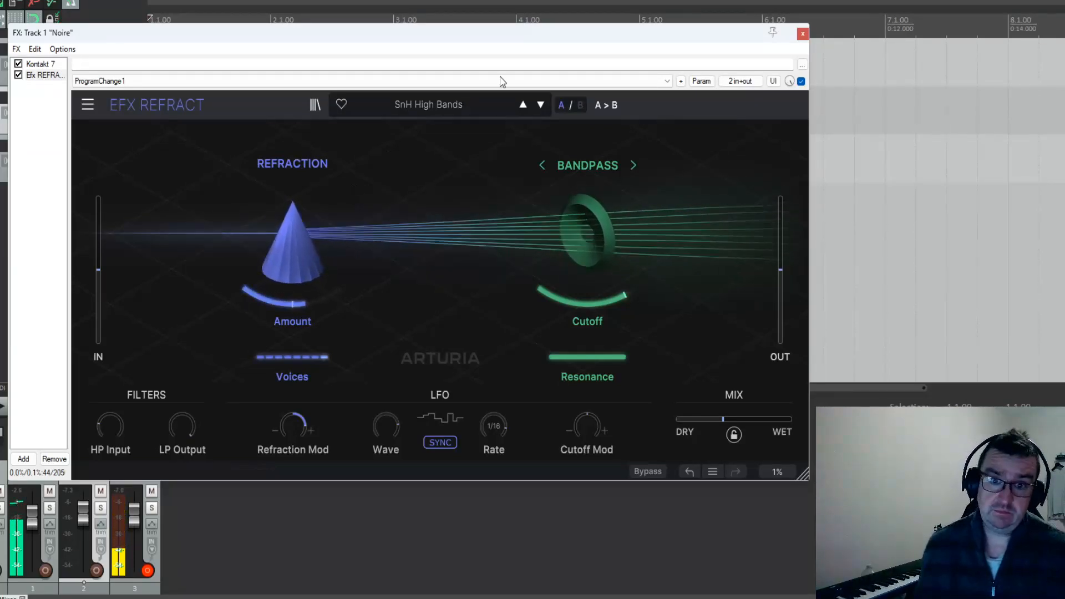
Step: Advance to the Swapping Modulation preset, set its LFO rate to 1/8 Bar and raise the Refraction Mod to a positive amount
{"action": "left_click", "coordinate": [541, 106]}
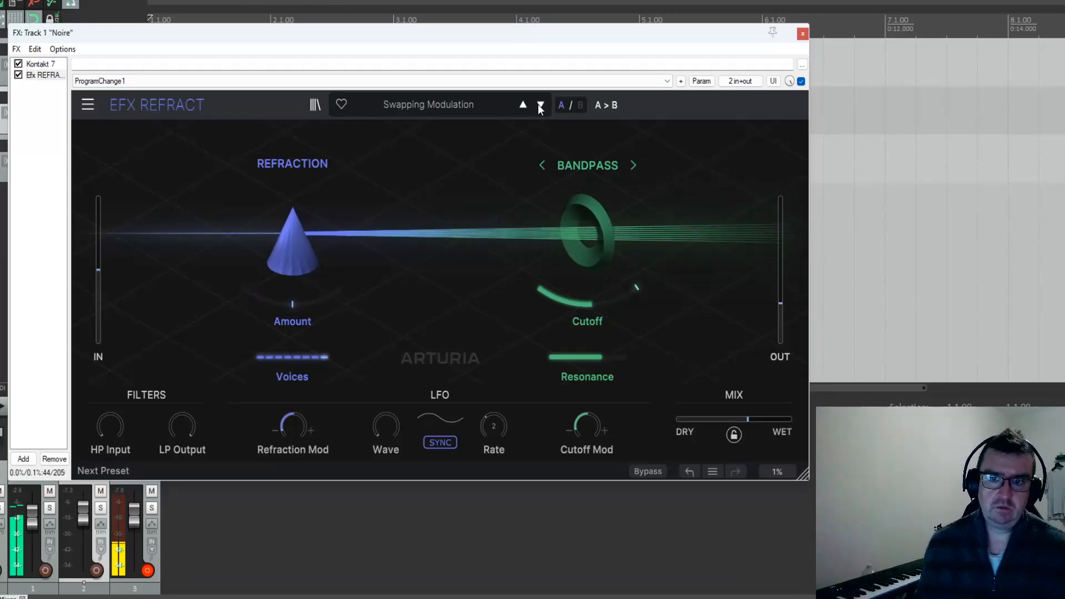
{"action": "left_click_drag", "start_coordinate": [499, 427], "coordinate": [498, 405]}
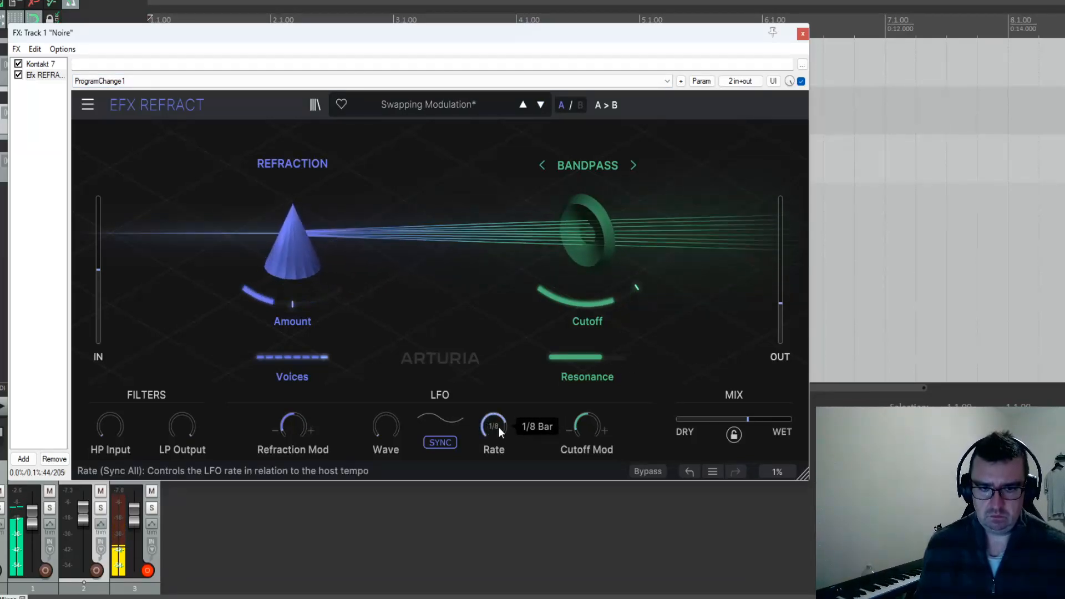
{"action": "mouse_move", "coordinate": [319, 433]}
{"action": "left_mouse_down"}
{"action": "mouse_move", "coordinate": [320, 444]}
{"action": "mouse_move", "coordinate": [319, 389]}
{"action": "mouse_move", "coordinate": [319, 421]}
{"action": "left_mouse_up"}
Step: Switch the LFO wave to Square and lower the bandpass resonance and cutoff, bringing the cutoff to about 69.9 Hz
{"action": "left_click_drag", "start_coordinate": [627, 228], "coordinate": [627, 244]}
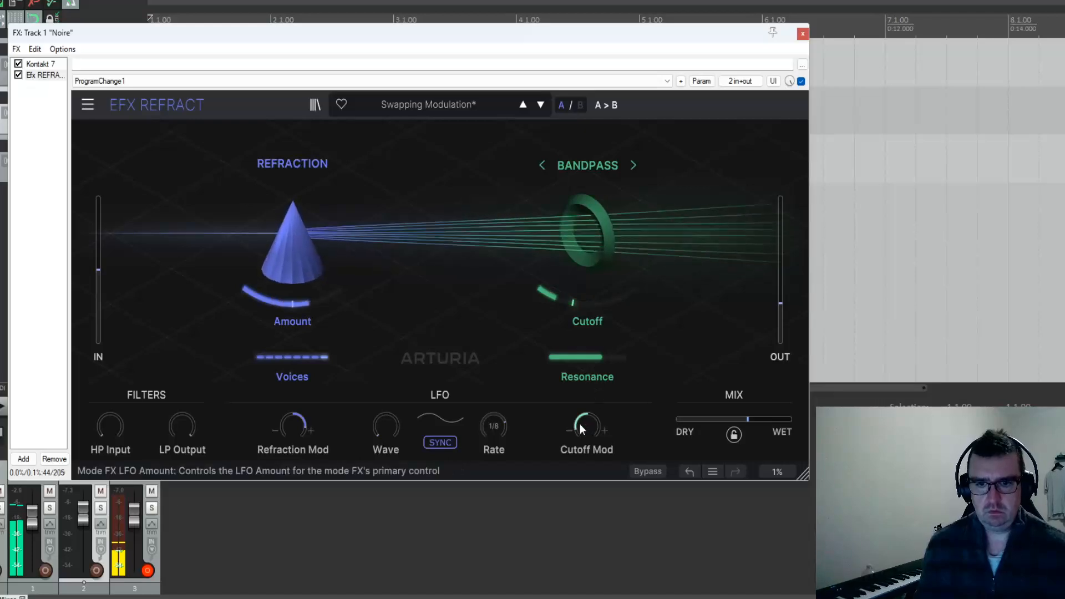
{"action": "left_click_drag", "start_coordinate": [386, 427], "coordinate": [386, 416]}
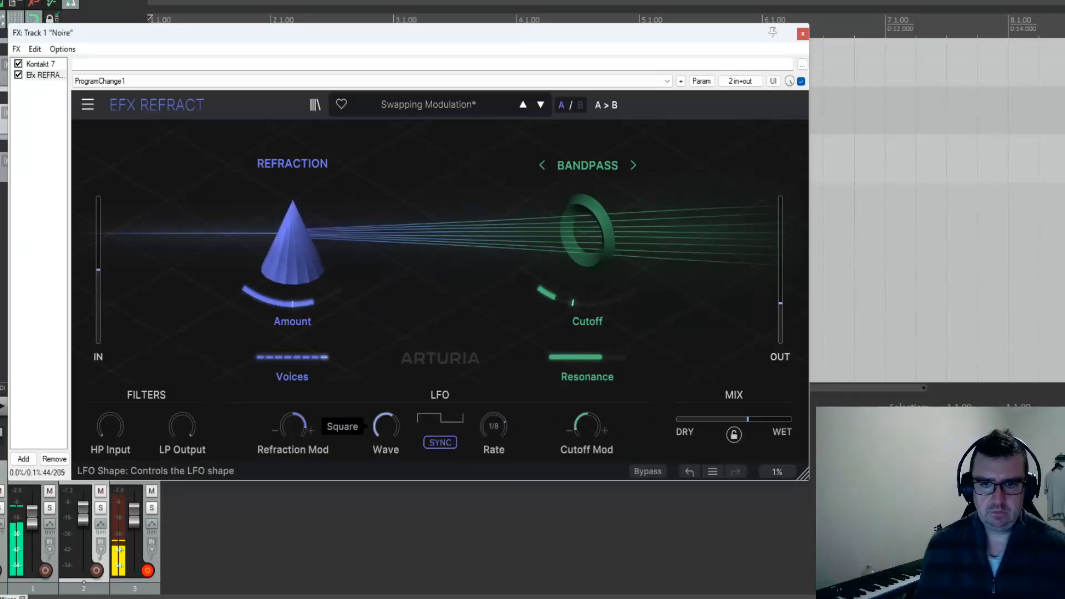
{"action": "mouse_move", "coordinate": [597, 357]}
{"action": "left_mouse_down"}
{"action": "mouse_move", "coordinate": [572, 357]}
{"action": "mouse_move", "coordinate": [596, 336]}
{"action": "mouse_move", "coordinate": [595, 361]}
{"action": "left_mouse_up"}
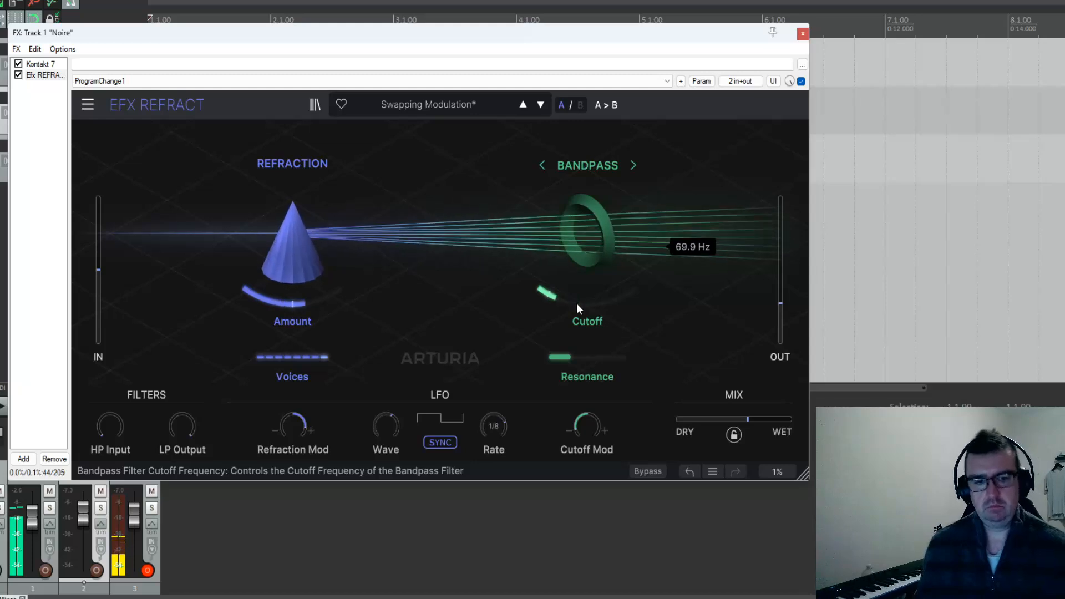
Step: Advance to the Tape Filter preset, set its refraction to 8 voices and increase the Refraction Mod
{"action": "left_click", "coordinate": [541, 106]}
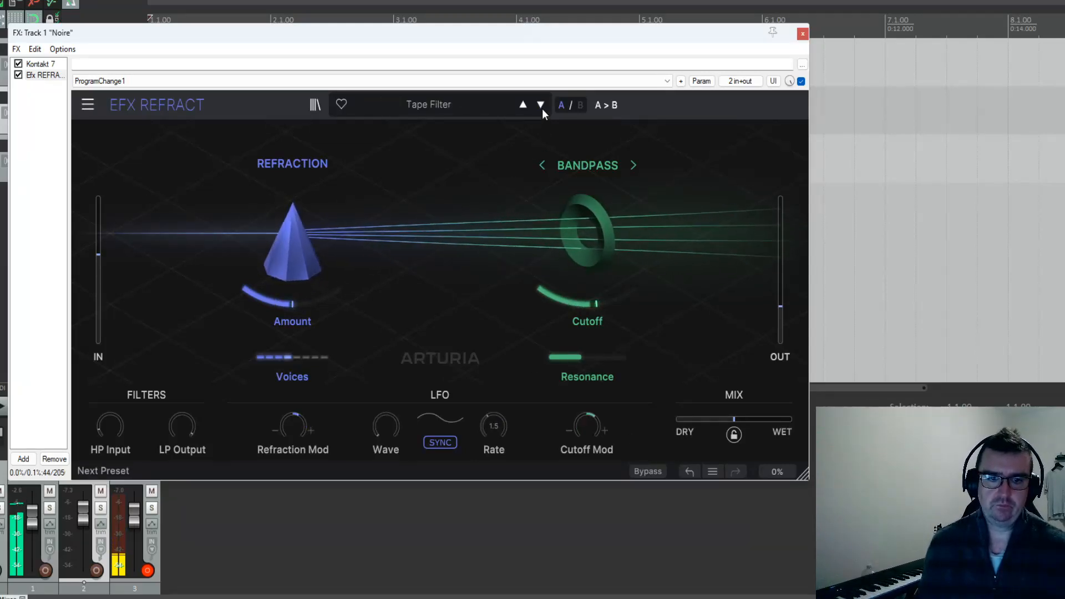
{"action": "left_click_drag", "start_coordinate": [272, 357], "coordinate": [294, 358]}
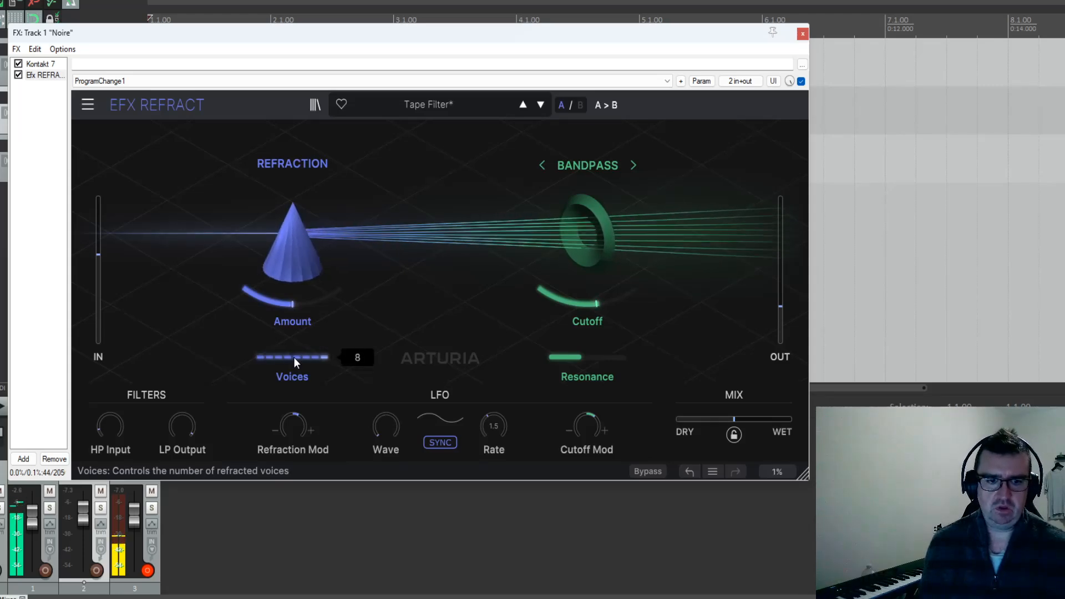
{"action": "mouse_move", "coordinate": [293, 426]}
{"action": "left_mouse_down"}
{"action": "mouse_move", "coordinate": [293, 407]}
{"action": "mouse_move", "coordinate": [295, 429]}
{"action": "left_mouse_up"}
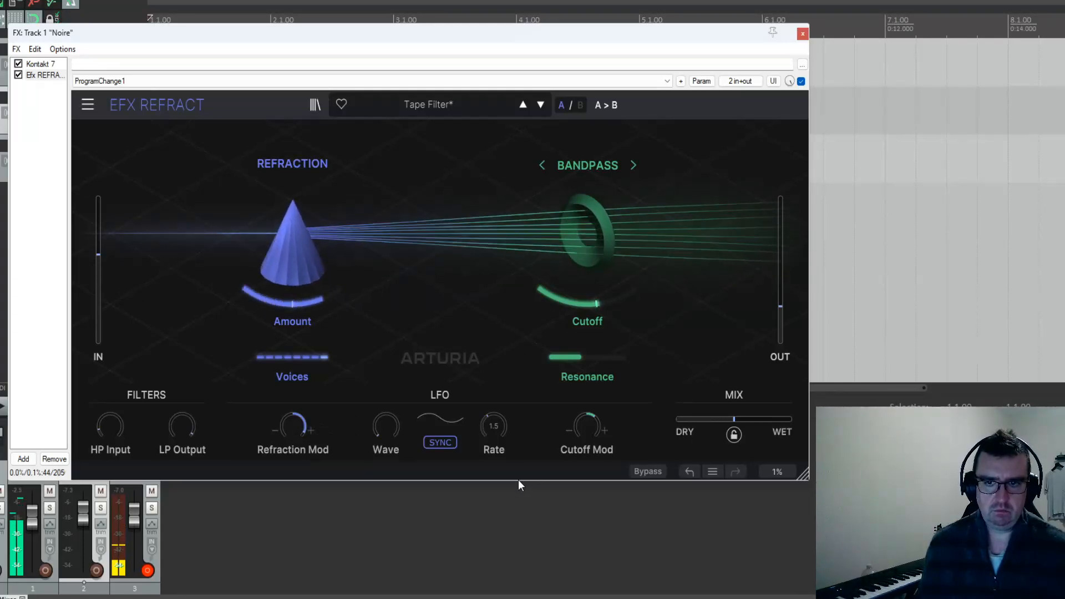
Step: Advance through Golden Bandpath to the Comb Drums preset, setting its LFO rate to 1/8 Bar and its Cutoff Mod to a positive amount
{"action": "left_click", "coordinate": [541, 105]}
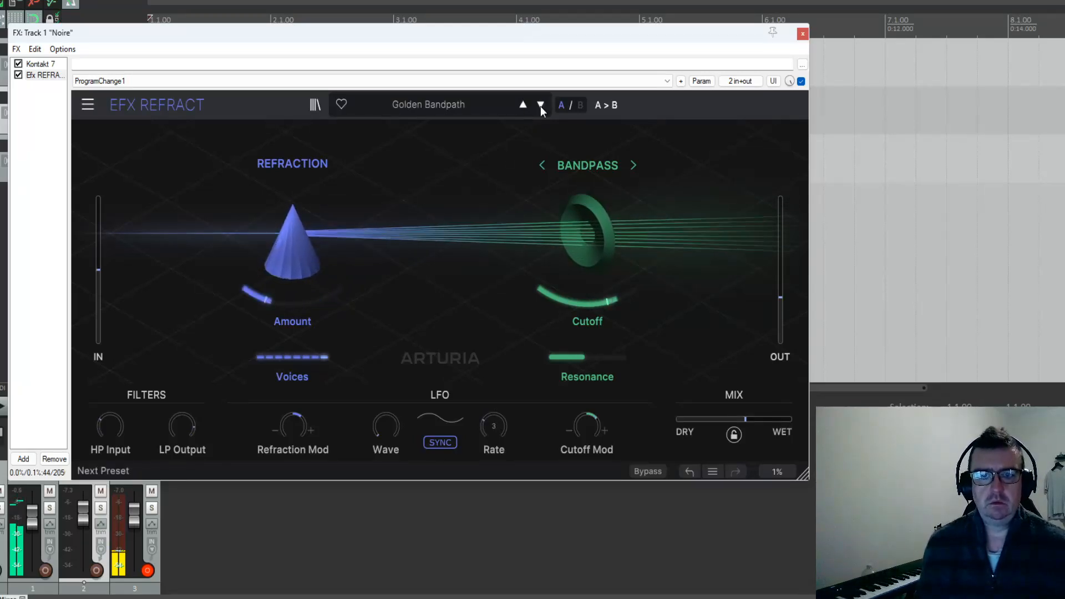
{"action": "left_click", "coordinate": [541, 105]}
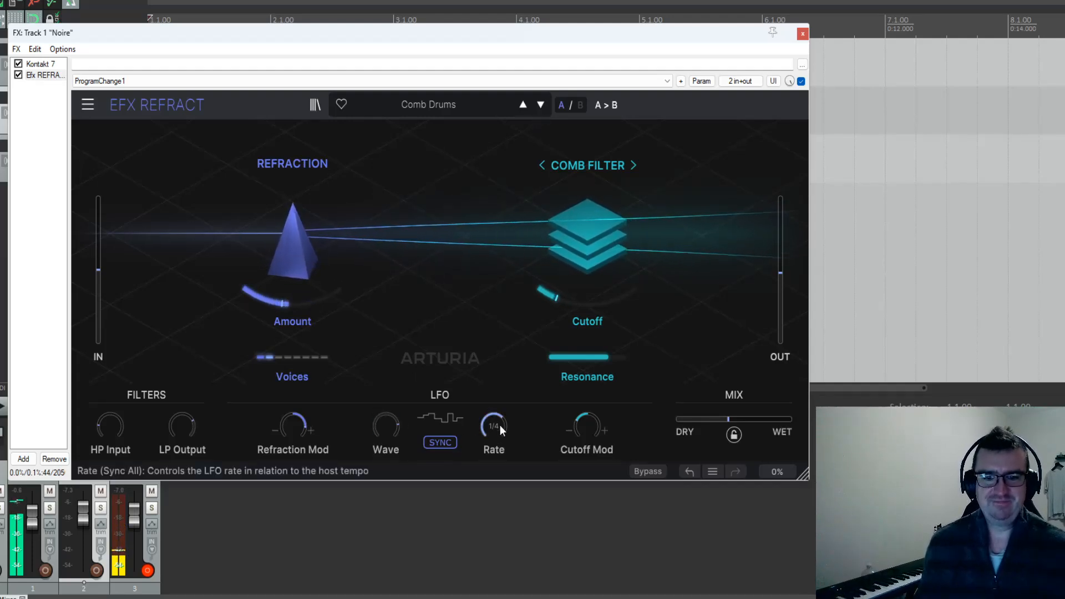
{"action": "left_click_drag", "start_coordinate": [493, 425], "coordinate": [493, 422]}
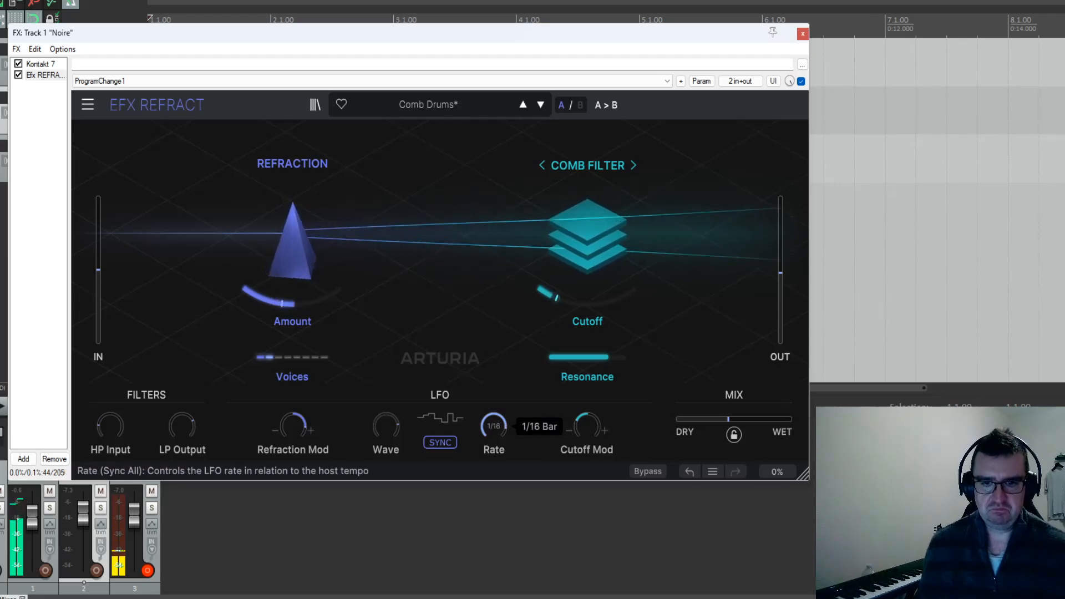
{"action": "mouse_move", "coordinate": [587, 425]}
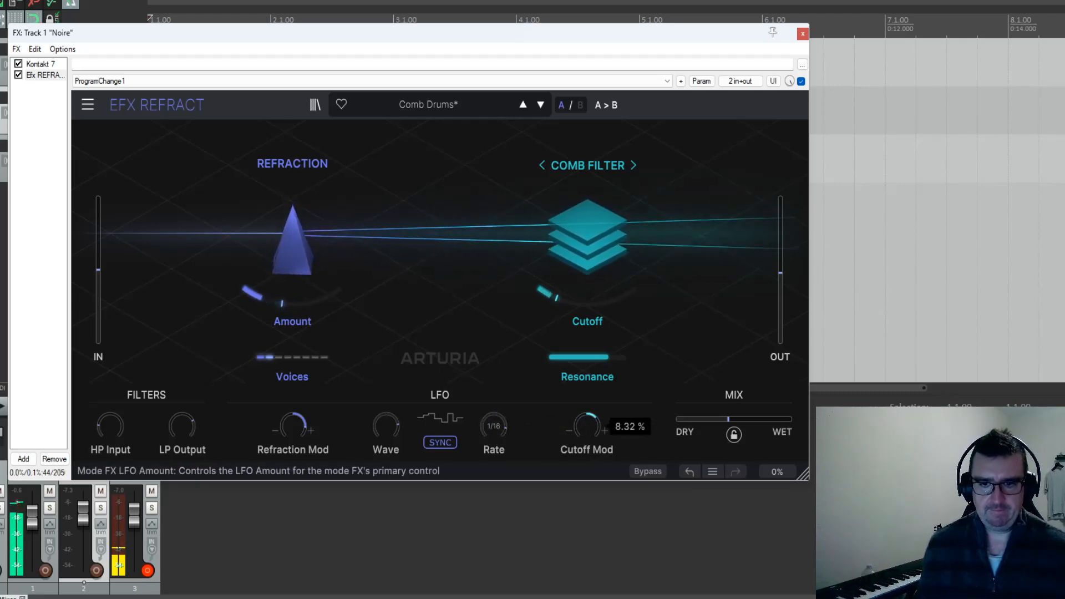
{"action": "left_click_drag", "start_coordinate": [493, 426], "coordinate": [493, 419]}
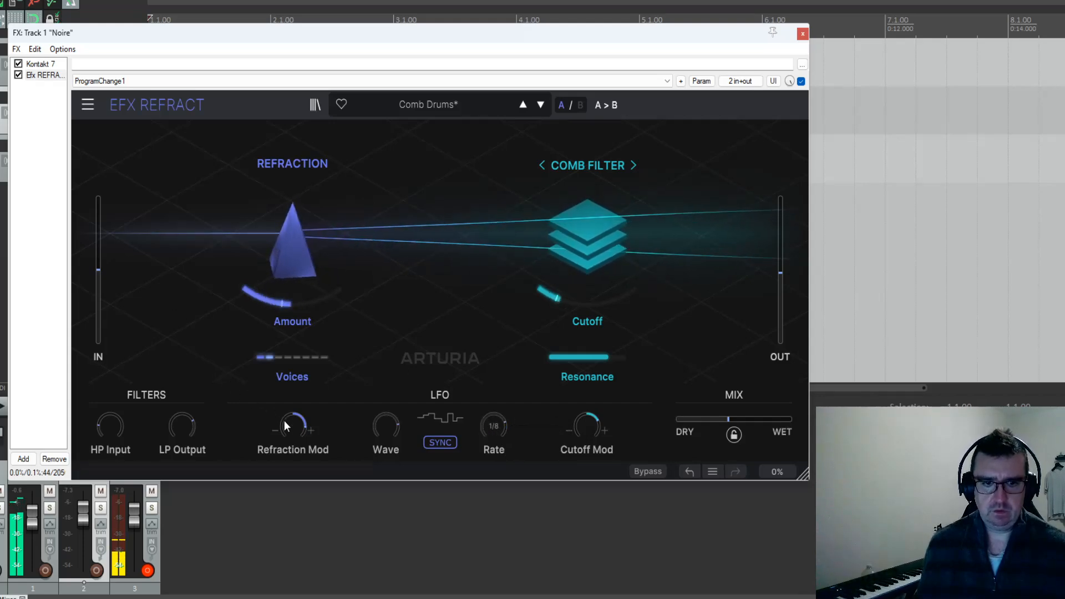
Step: Set the Comb Drums refraction to 8 voices, lower the comb filter's cutoff and resonance, and shift the mix towards wet
{"action": "left_click_drag", "start_coordinate": [278, 356], "coordinate": [327, 355]}
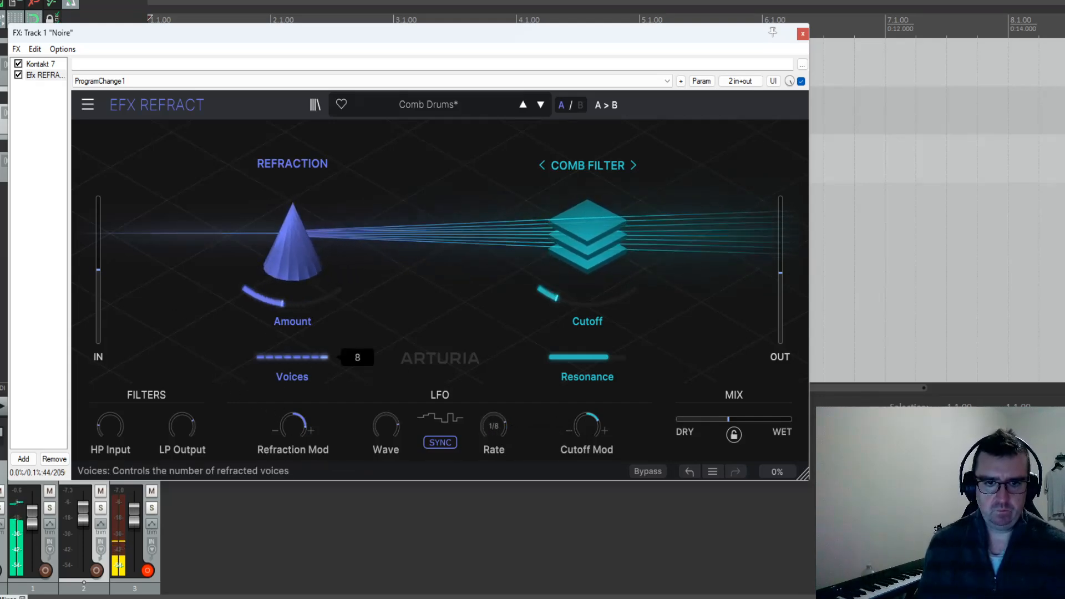
{"action": "left_click_drag", "start_coordinate": [555, 300], "coordinate": [555, 282]}
{"action": "left_click_drag", "start_coordinate": [600, 356], "coordinate": [572, 357]}
{"action": "left_click_drag", "start_coordinate": [628, 296], "coordinate": [628, 340]}
{"action": "left_click_drag", "start_coordinate": [729, 419], "coordinate": [768, 419]}
Step: Load Detuned Flanger from the Modulation category, then advance to the FonkedBass preset
{"action": "left_click", "coordinate": [419, 101]}
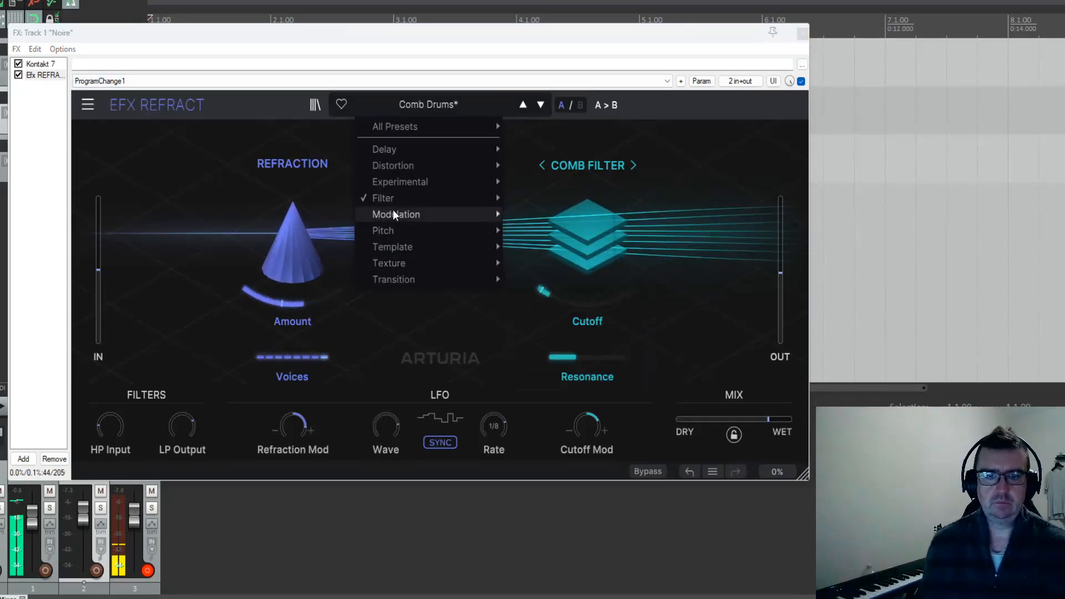
{"action": "mouse_move", "coordinate": [394, 214]}
{"action": "left_click", "coordinate": [547, 216]}
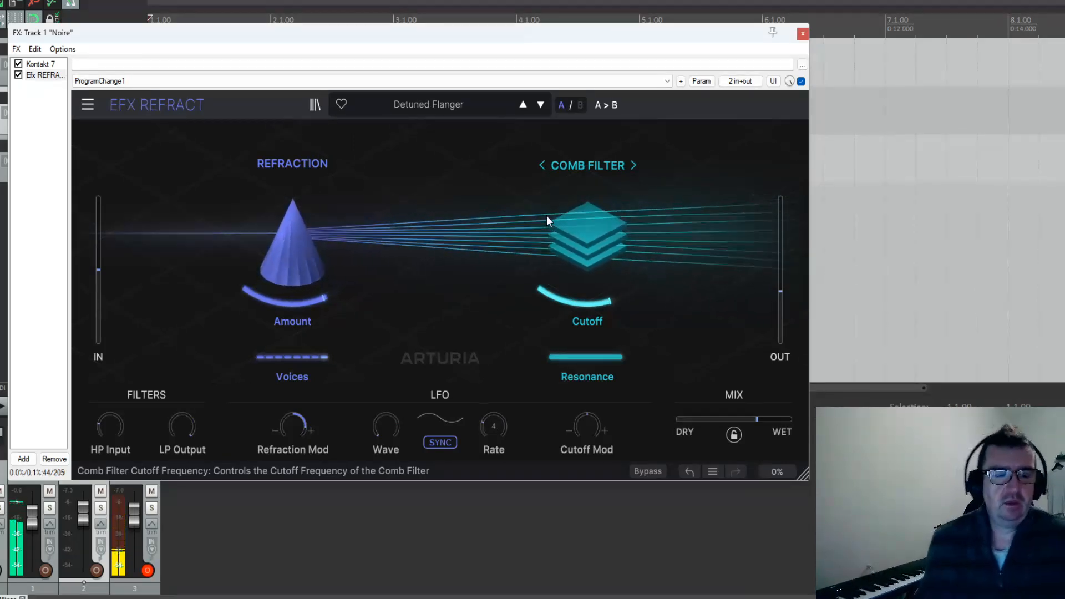
{"action": "left_click", "coordinate": [541, 105]}
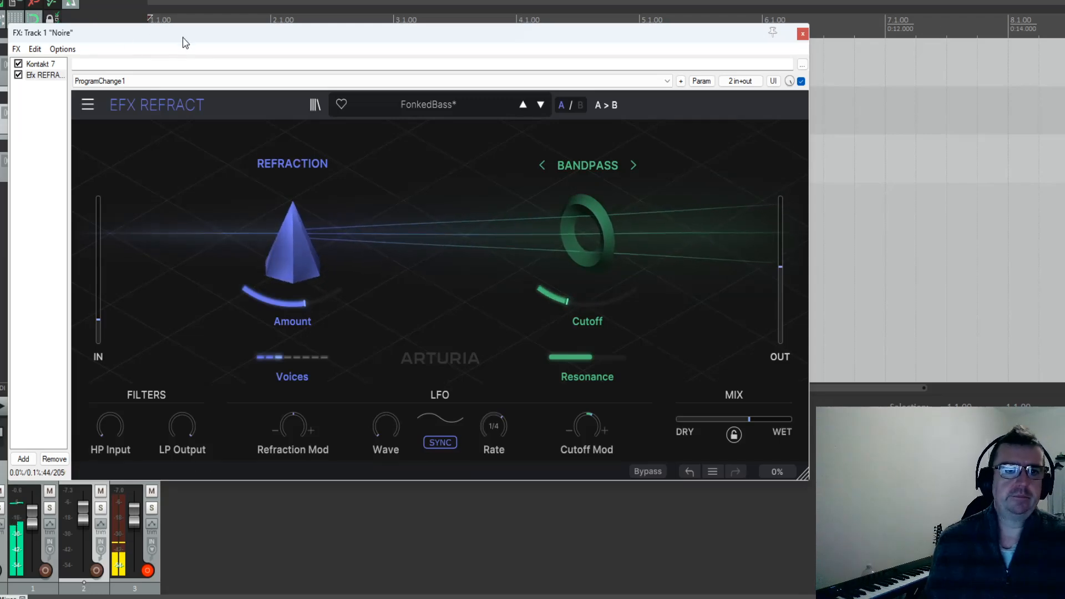
Step: Reposition the FX window, stop the drum groove in Kontakt 7 and return to the EFX Refract plugin
{"action": "left_click_drag", "start_coordinate": [185, 43], "coordinate": [398, 40]}
{"action": "left_click", "coordinate": [252, 60]}
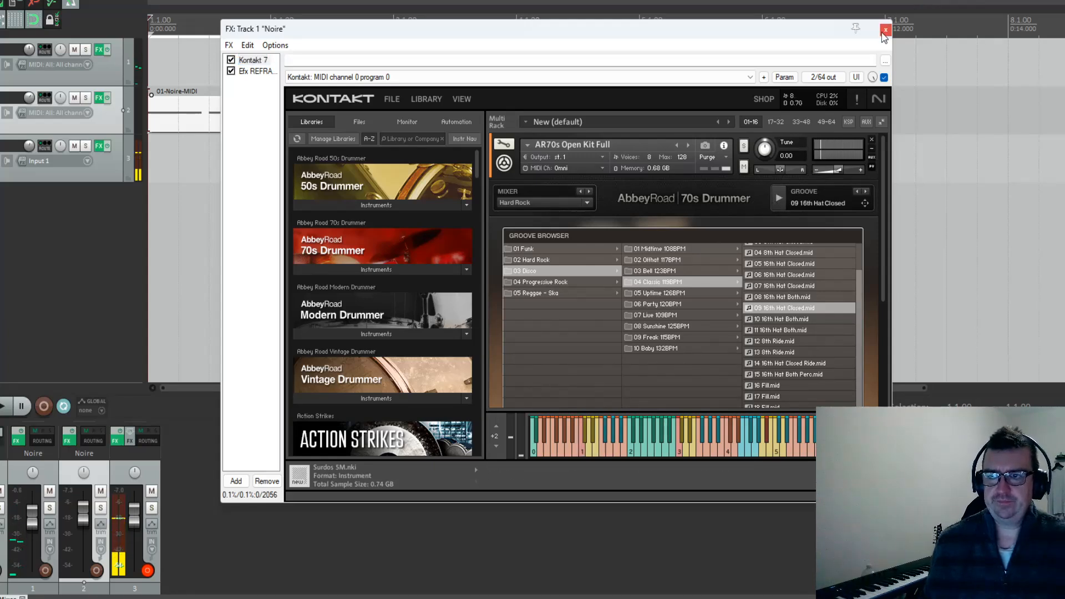
{"action": "left_click", "coordinate": [258, 71]}
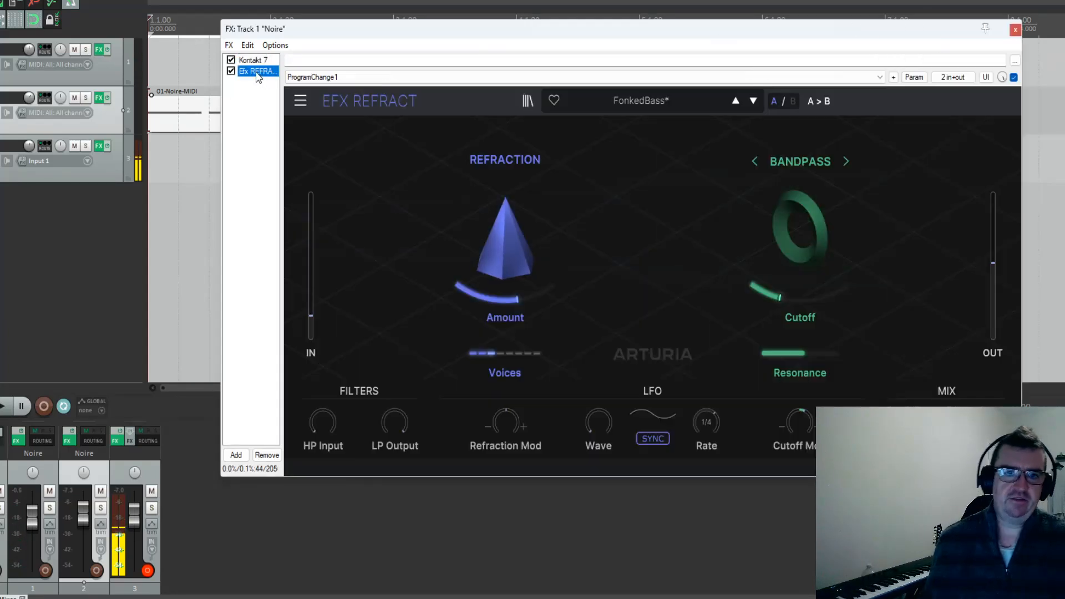
{"action": "left_click_drag", "start_coordinate": [518, 39], "coordinate": [426, 32]}
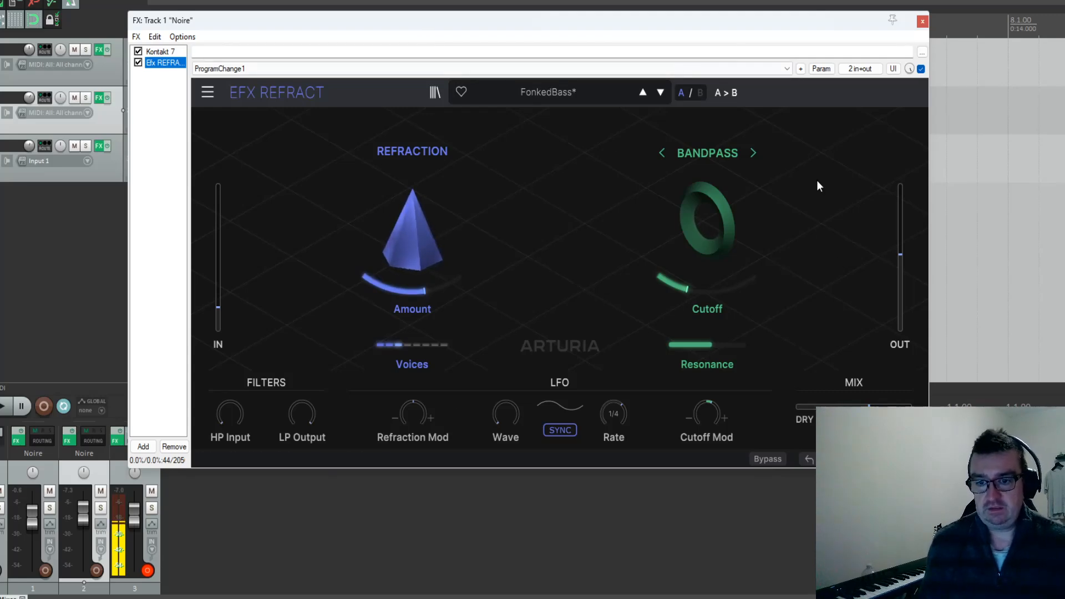
Step: Review the Distortion, Experimental, Filter, Pitch and Texture preset lists, then load Bandpass Breakdown from the Transition category
{"action": "mouse_move", "coordinate": [409, 203]}
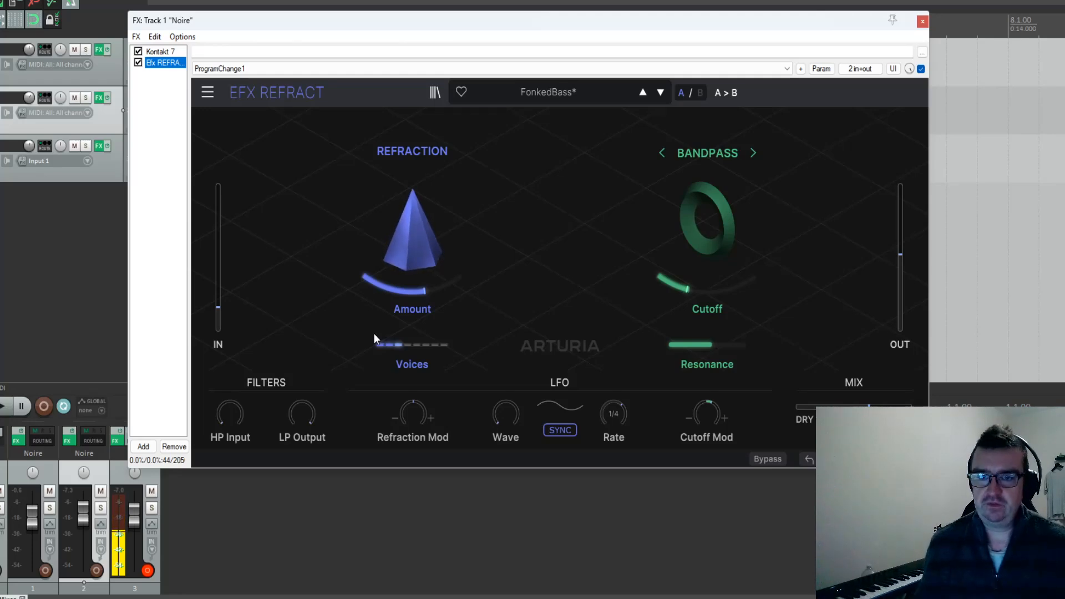
{"action": "left_click", "coordinate": [530, 93]}
{"action": "mouse_move", "coordinate": [523, 152]}
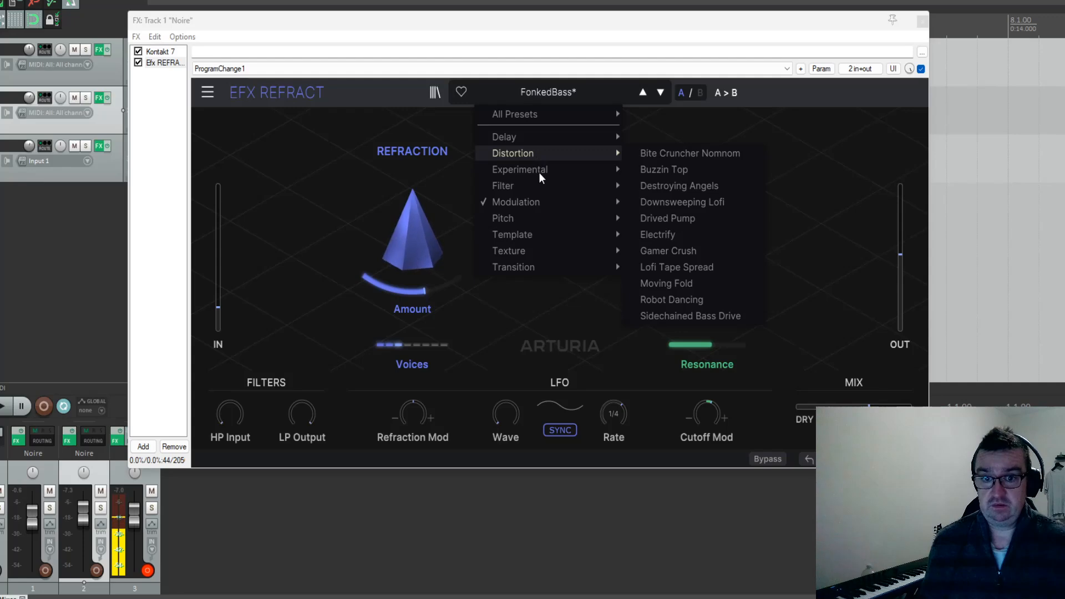
{"action": "mouse_move", "coordinate": [538, 170]}
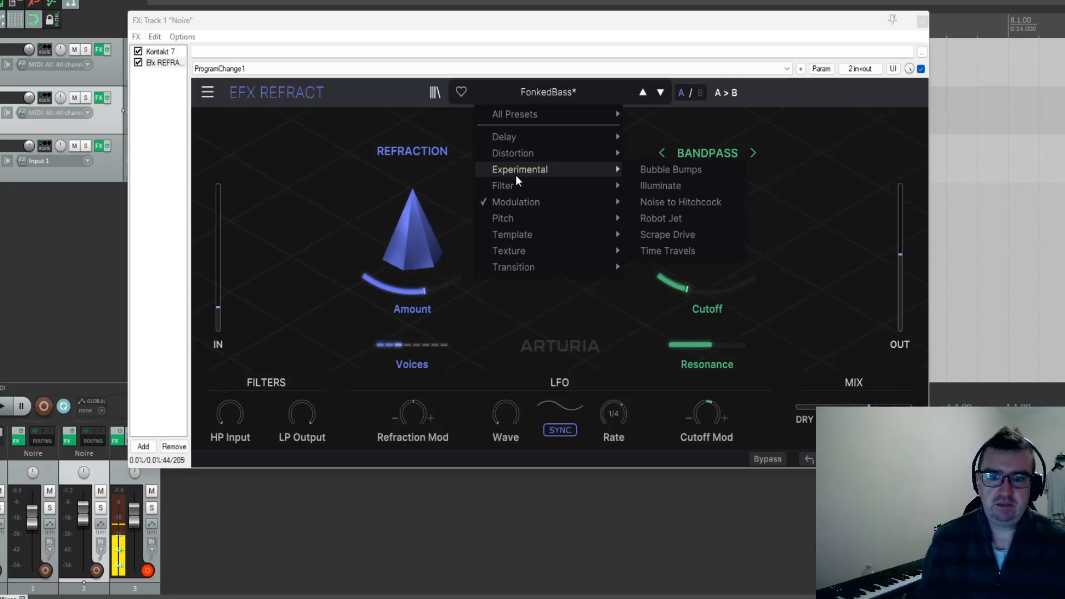
{"action": "mouse_move", "coordinate": [510, 185]}
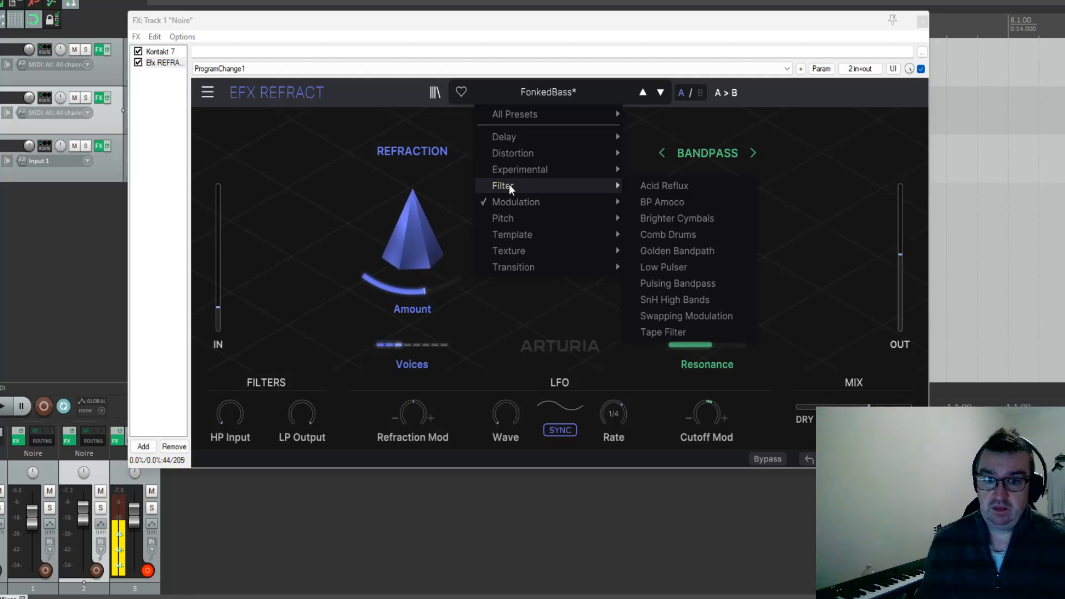
{"action": "mouse_move", "coordinate": [539, 219]}
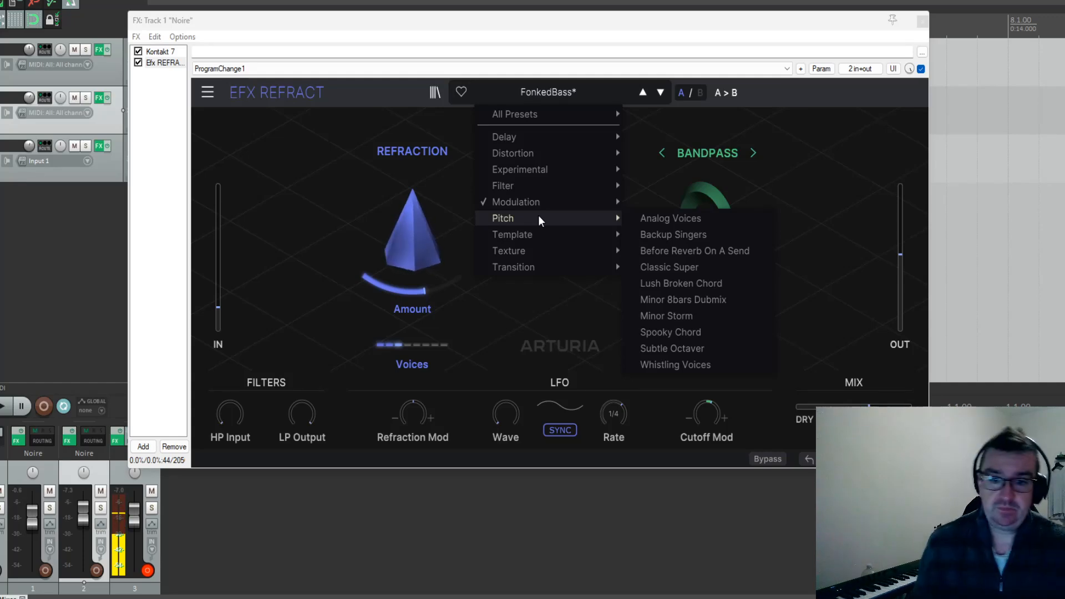
{"action": "mouse_move", "coordinate": [499, 250]}
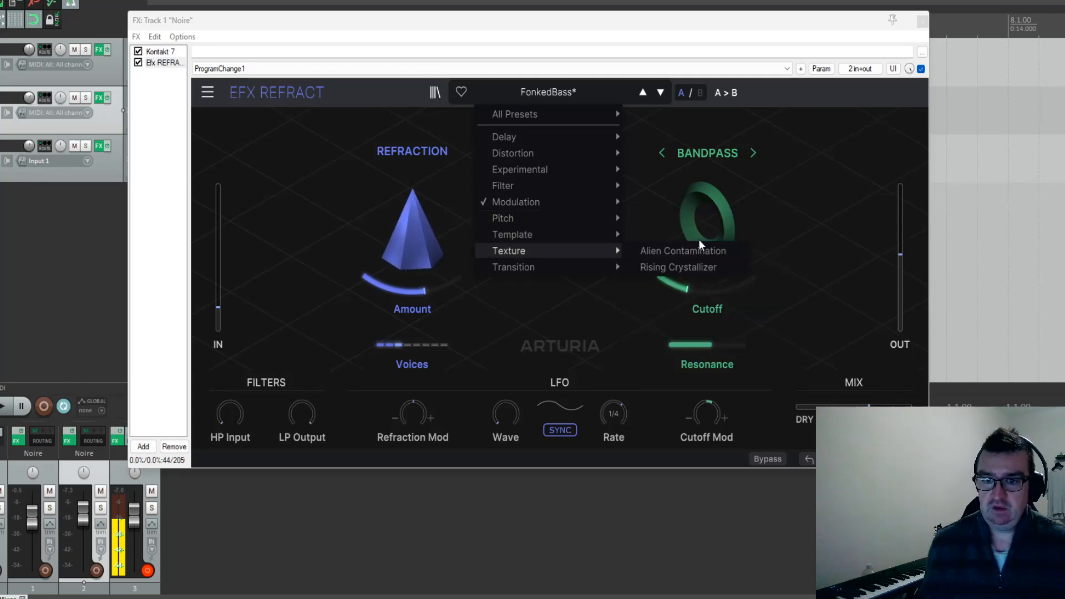
{"action": "mouse_move", "coordinate": [545, 265]}
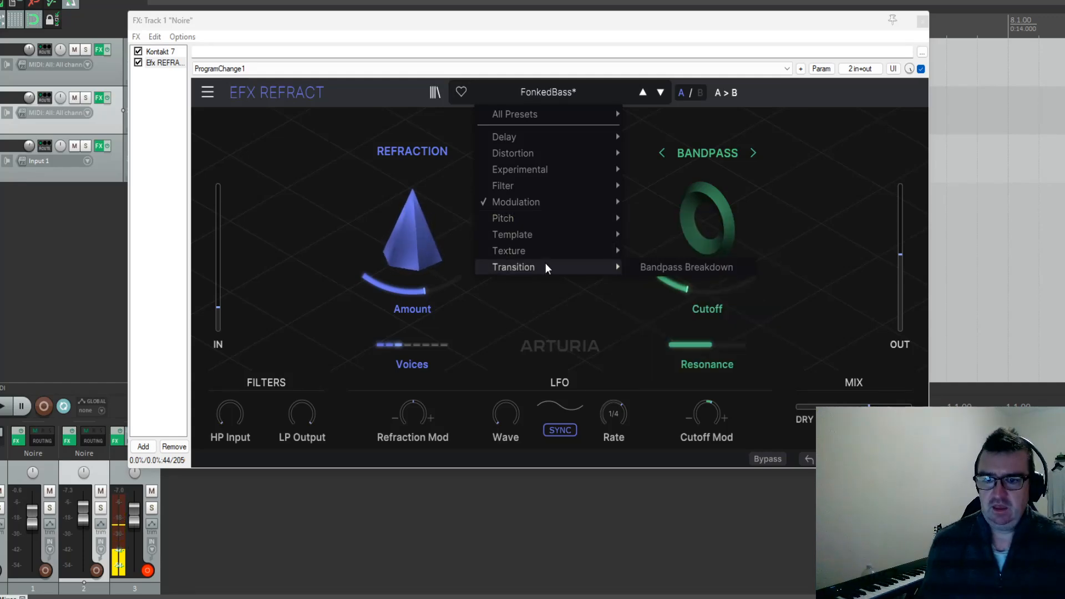
{"action": "left_click", "coordinate": [668, 268]}
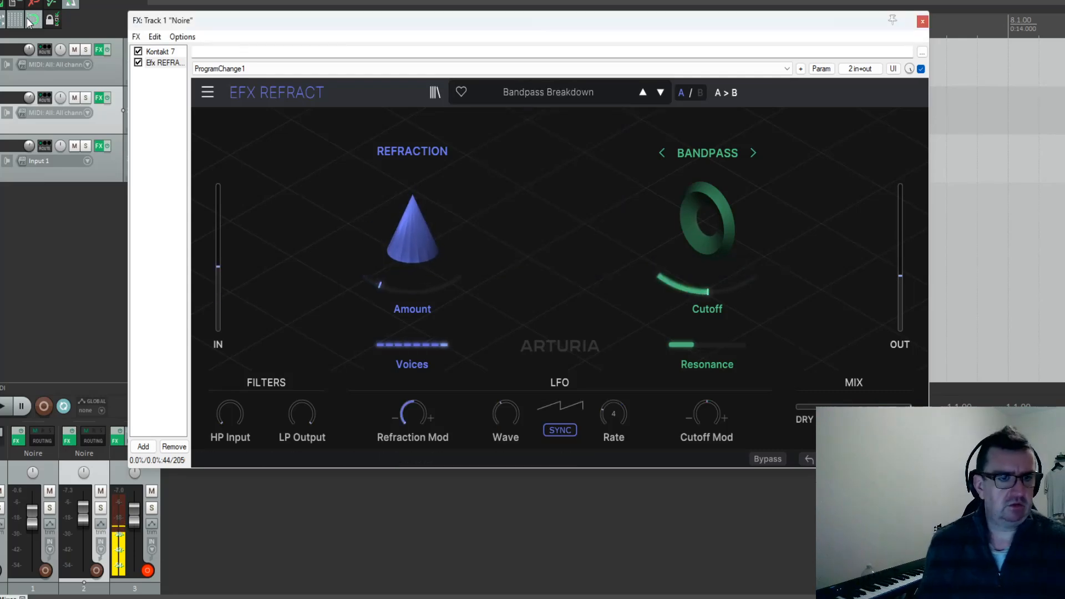
Step: Start the Kontakt 7 drum groove and return to EFX Refract to audition the Bandpass Breakdown preset
{"action": "left_click", "coordinate": [98, 50]}
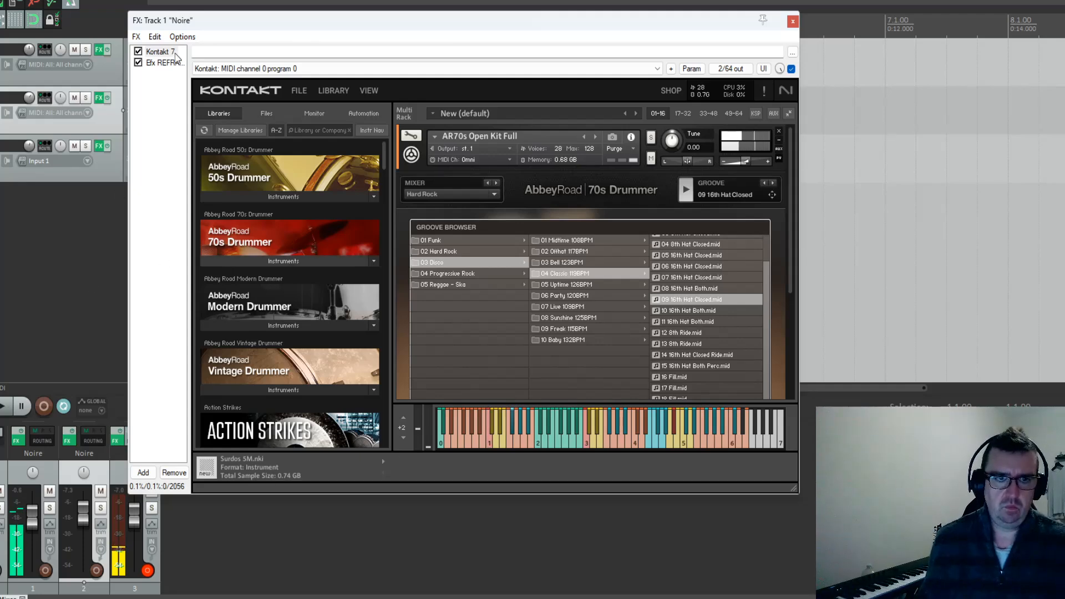
{"action": "left_click", "coordinate": [164, 63]}
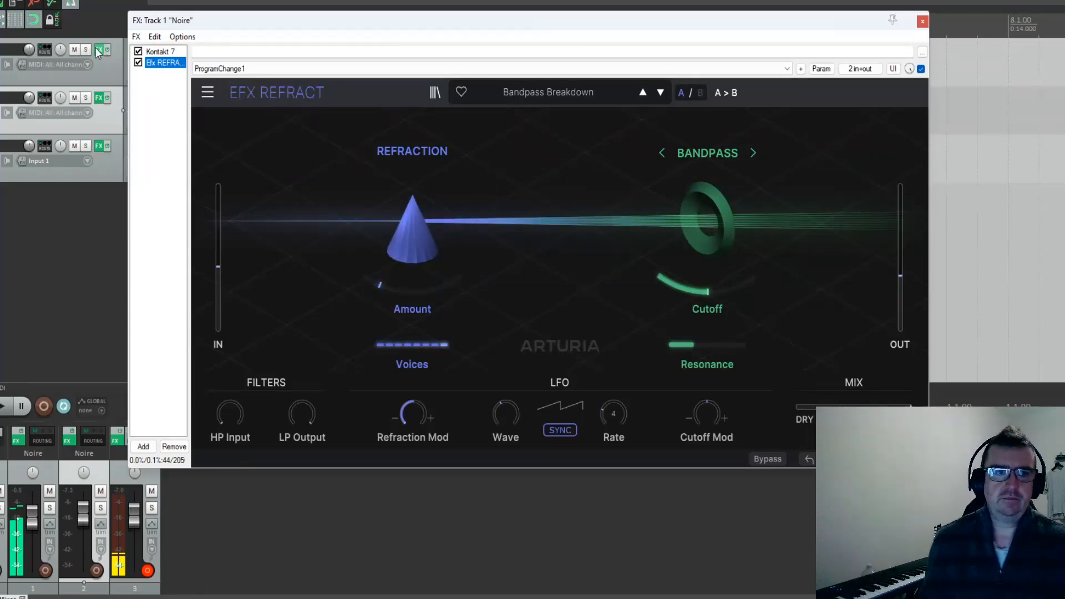
Step: Stop the drum groove and remove the AR70s Open Kit Full instrument from Kontakt 7
{"action": "left_click", "coordinate": [158, 51]}
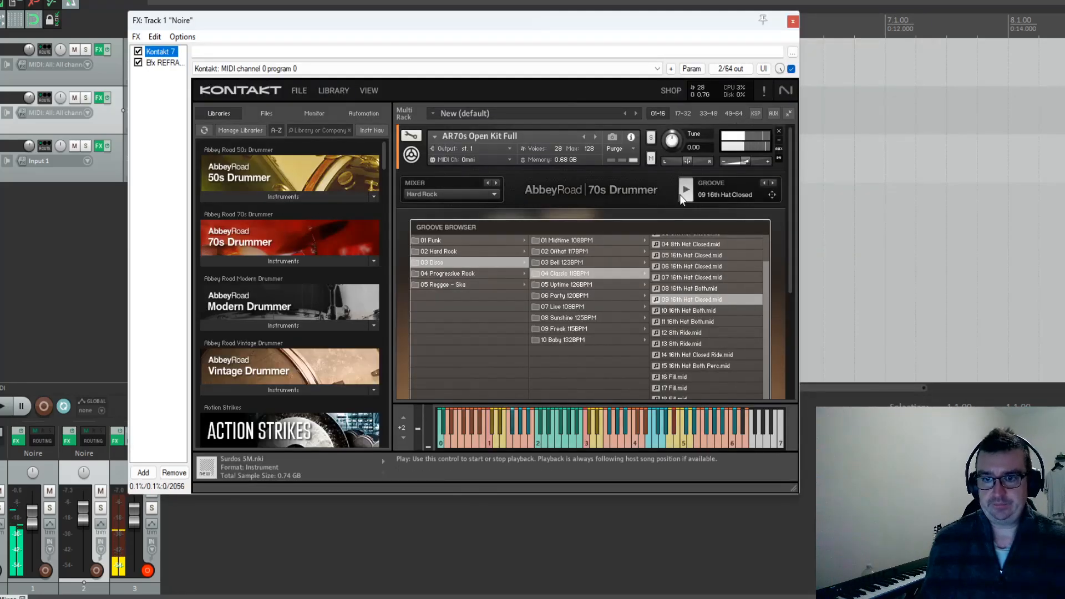
{"action": "left_click", "coordinate": [680, 194]}
{"action": "left_click", "coordinate": [780, 133]}
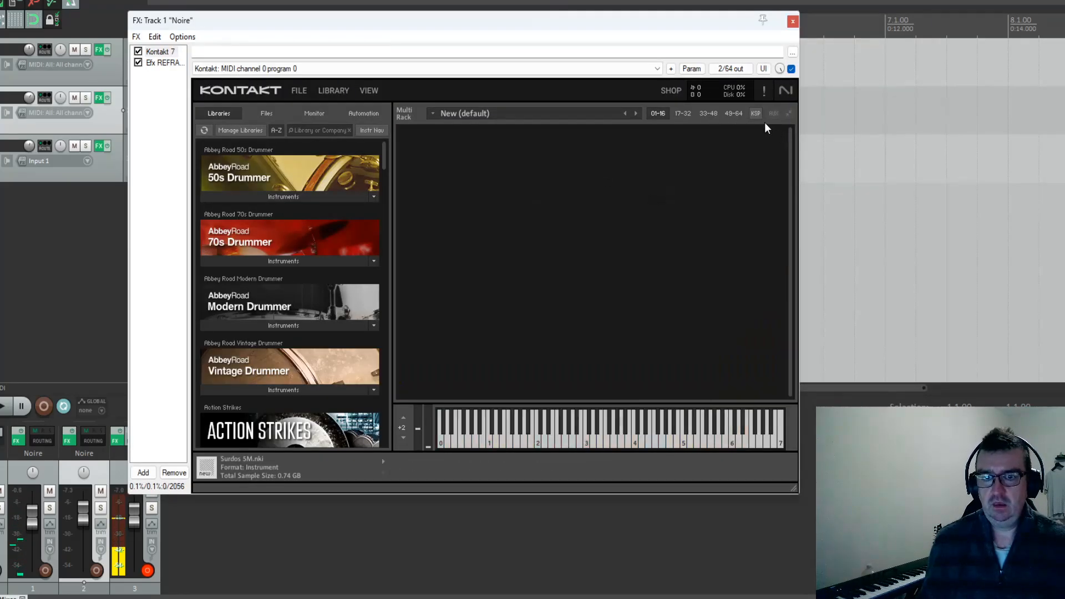
Step: Check the bypassed EFX Refract and the AS Tina Guo Legato (Classic) instrument in Kontakt 7, then return to the project start
{"action": "left_click", "coordinate": [161, 62]}
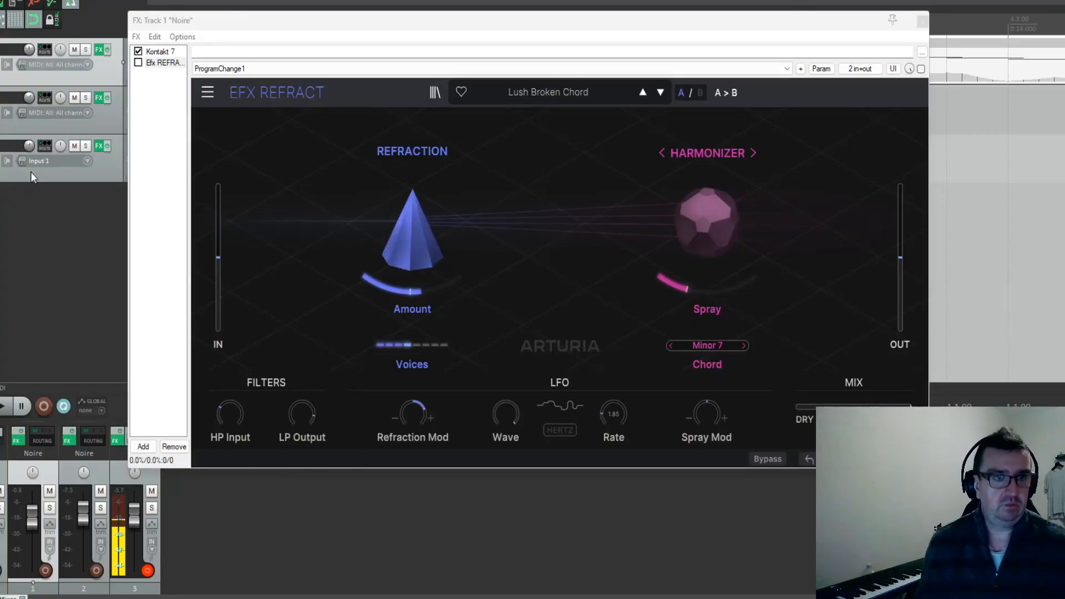
{"action": "left_click", "coordinate": [161, 51]}
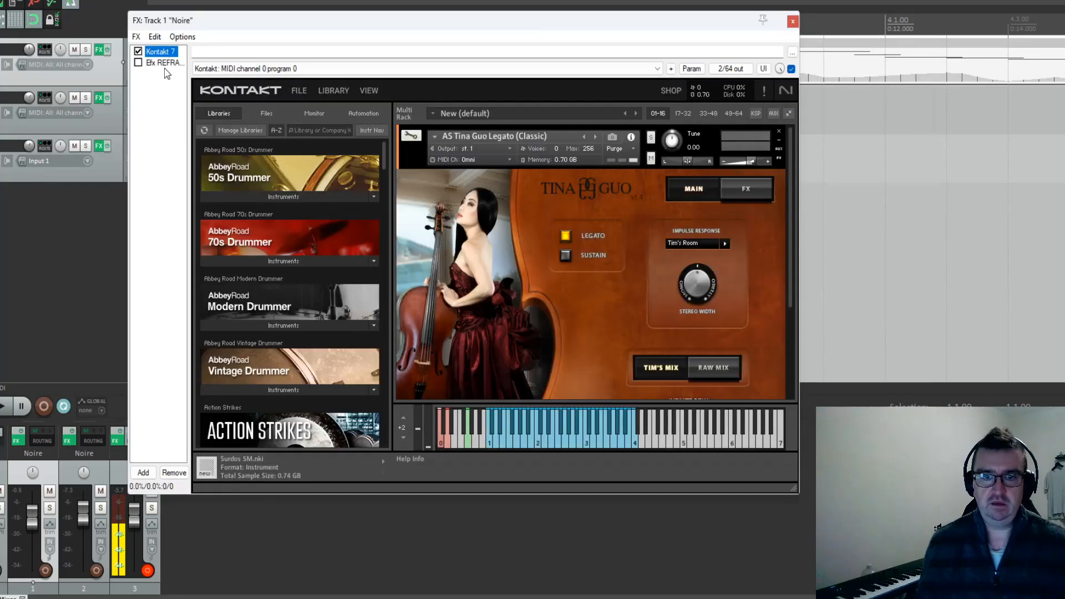
{"action": "left_click", "coordinate": [0, 406]}
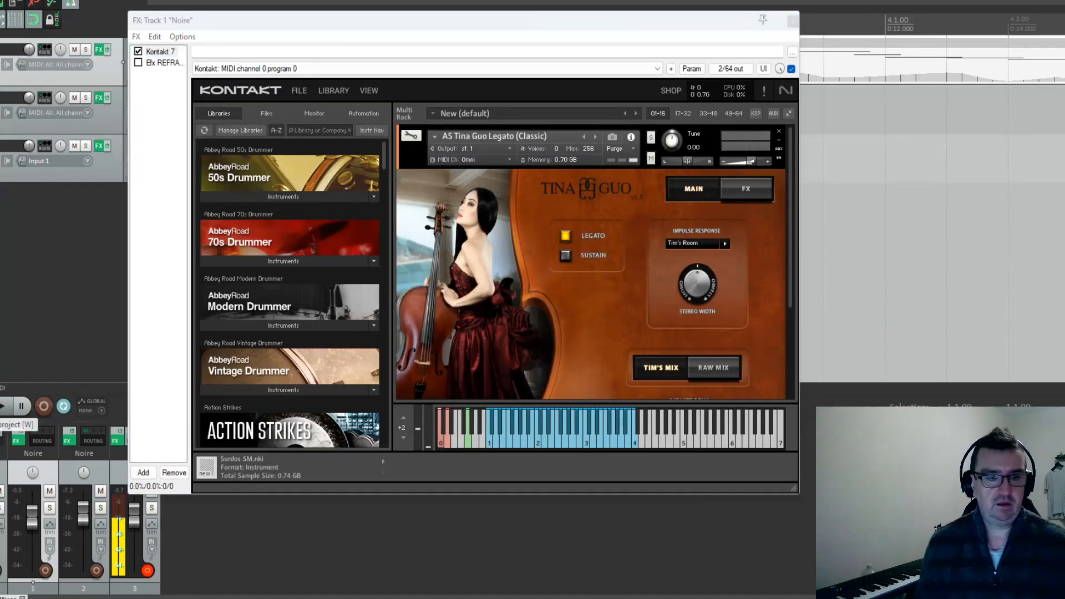
Step: Audition the Tina Guo cello part with EFX Refract bypassed, moving the FX window clear of the timeline, and stop playback
{"action": "left_click", "coordinate": [4, 409]}
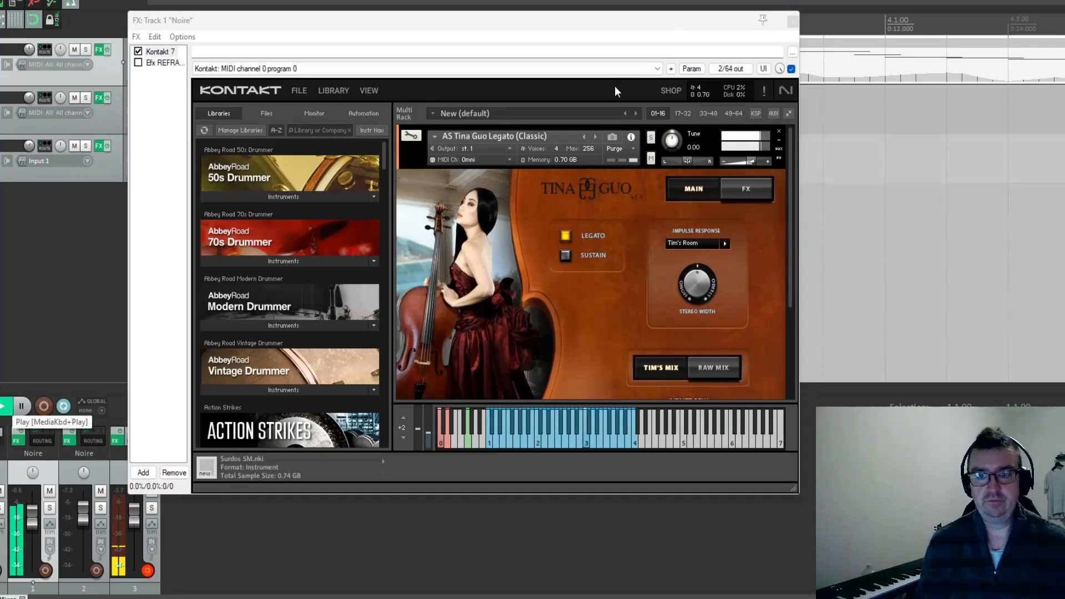
{"action": "left_click_drag", "start_coordinate": [280, 17], "coordinate": [335, 106]}
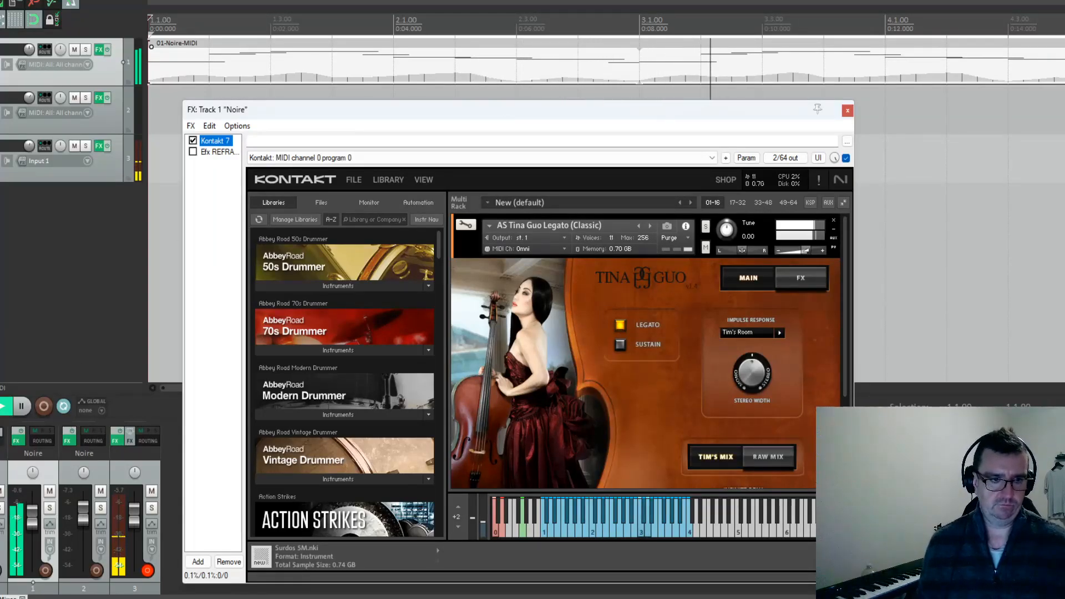
{"action": "left_click", "coordinate": [35, 345]}
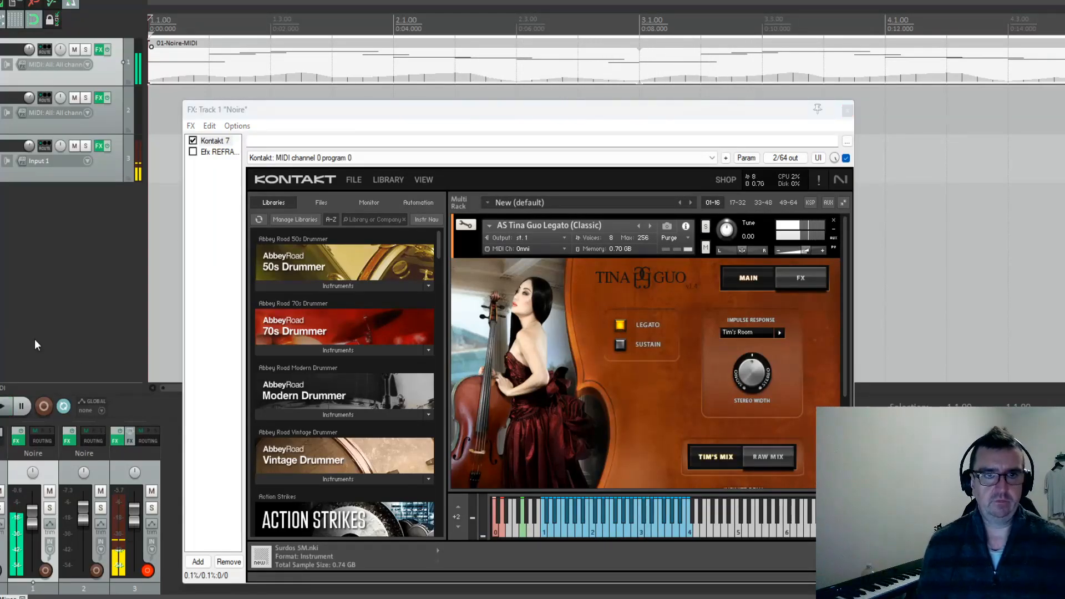
Step: Enable EFX Refract on the cello track and play the part through the Lush Broken Chord preset
{"action": "left_click", "coordinate": [194, 153]}
{"action": "left_click", "coordinate": [209, 152]}
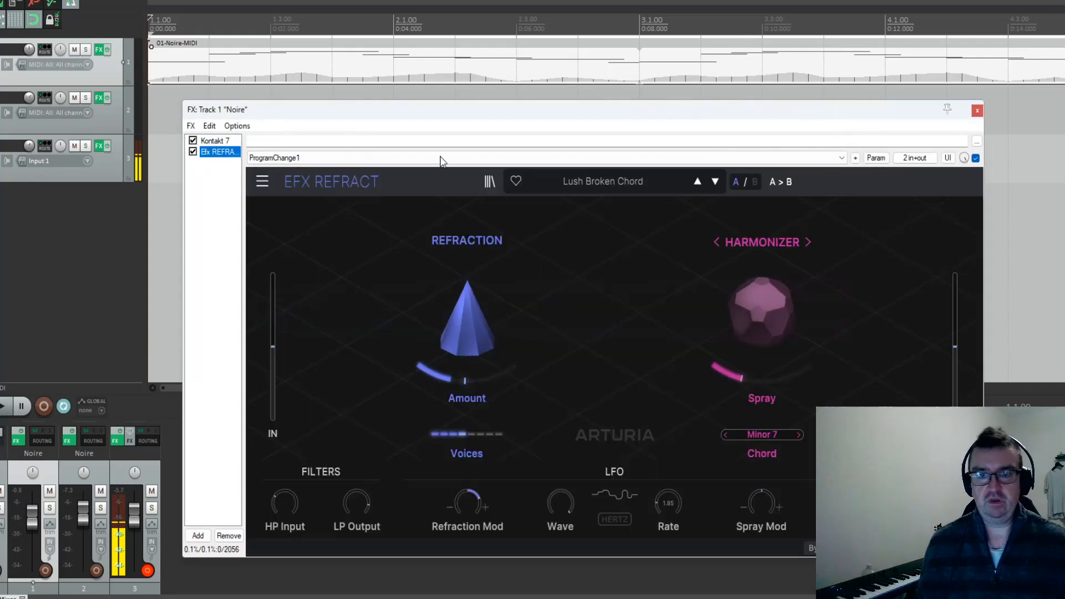
{"action": "left_click_drag", "start_coordinate": [565, 100], "coordinate": [491, 104]}
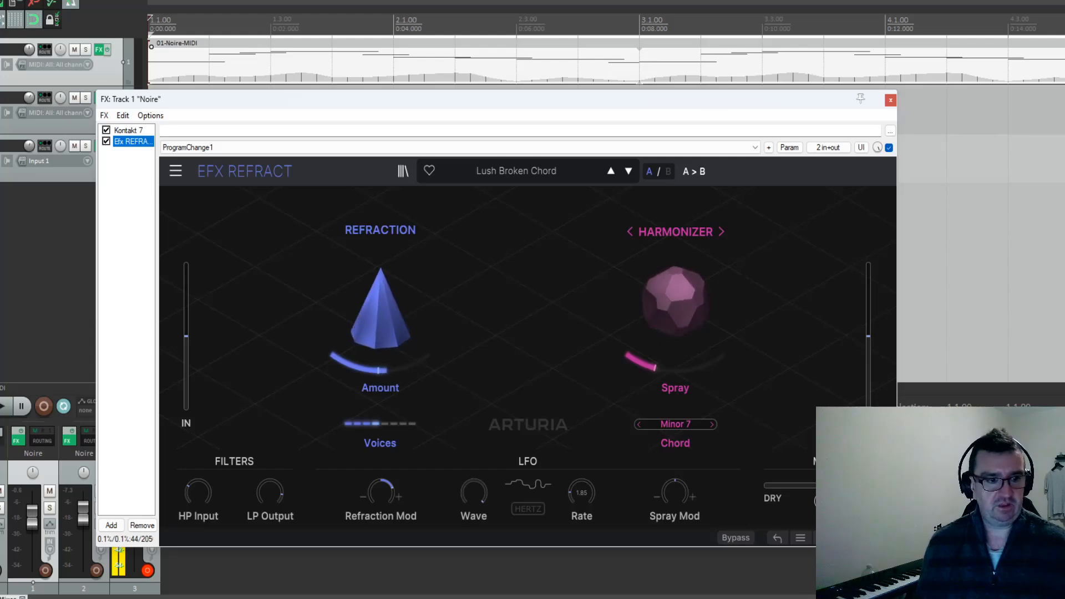
{"action": "left_click", "coordinate": [2, 407]}
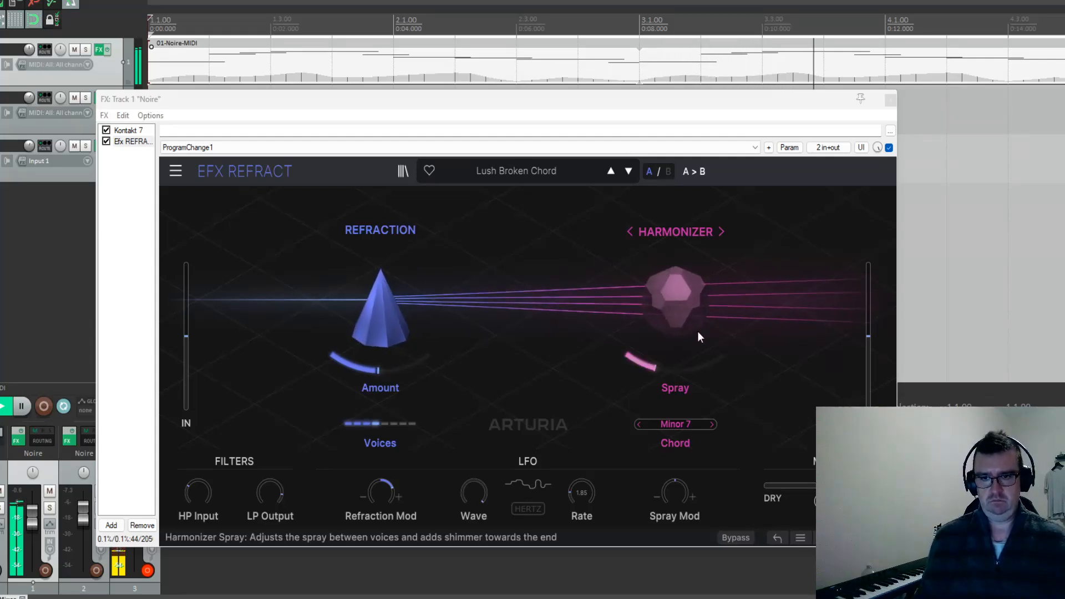
Step: Try the Major 9 chord in the Harmonizer, switch it to 6/9 and replay the cello part
{"action": "left_click", "coordinate": [673, 424]}
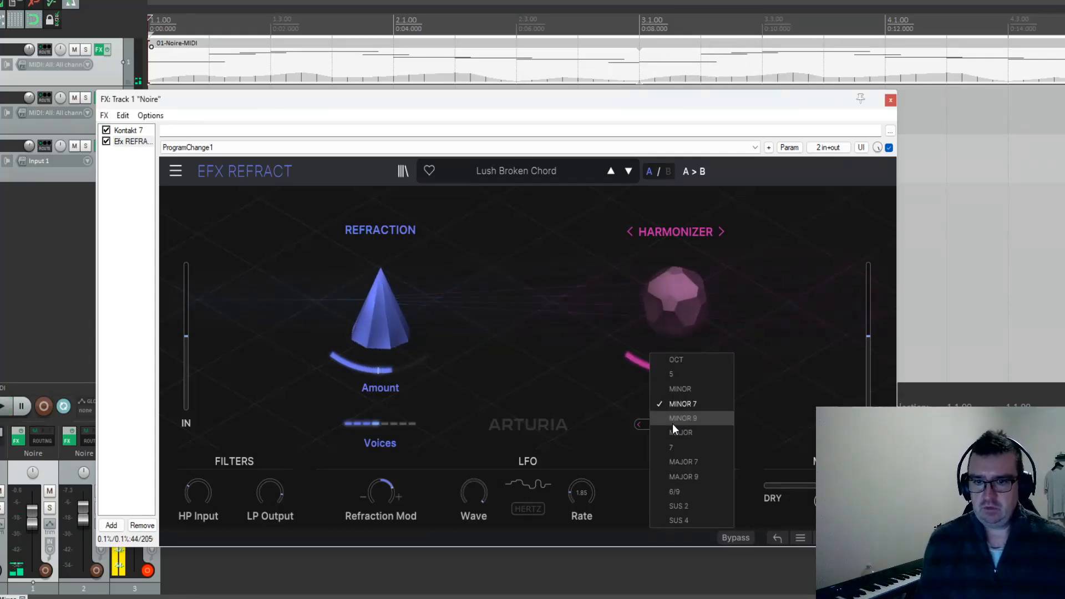
{"action": "left_click", "coordinate": [681, 477]}
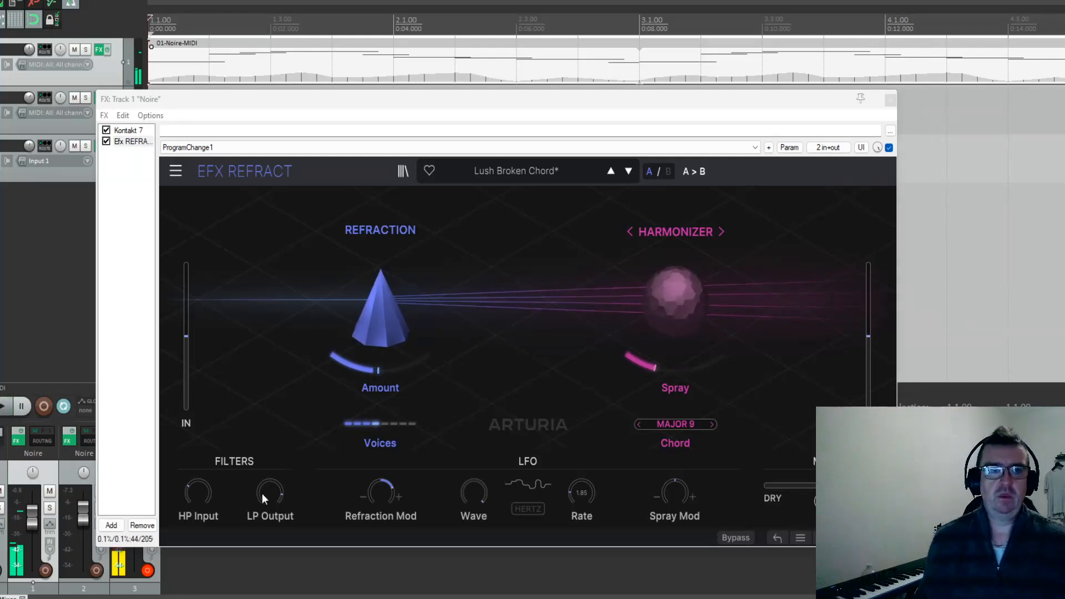
{"action": "left_click", "coordinate": [674, 425]}
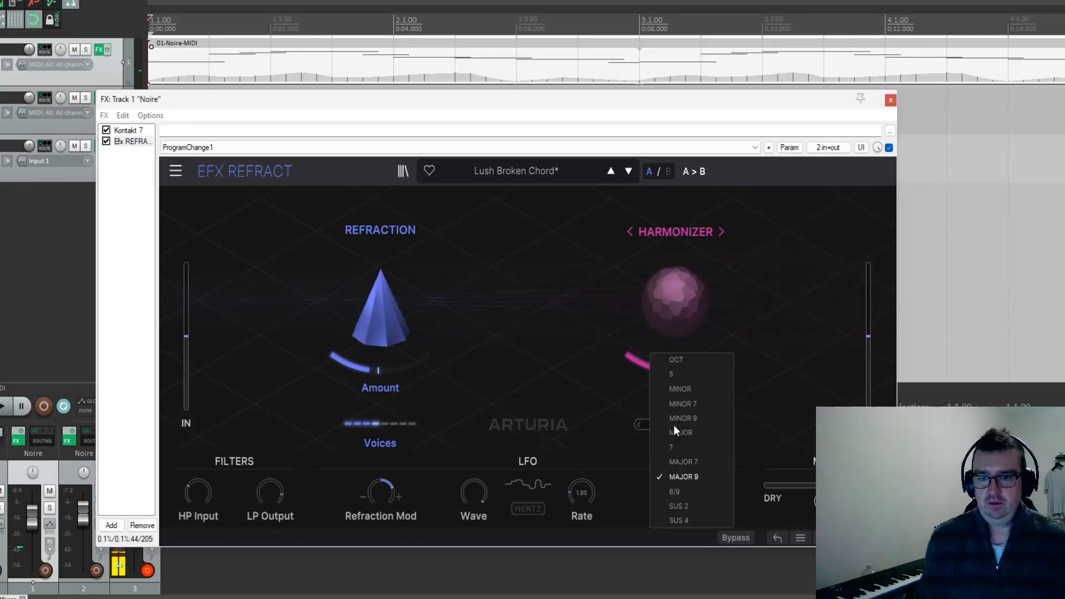
{"action": "left_click", "coordinate": [694, 492]}
{"action": "key", "text": "space"}
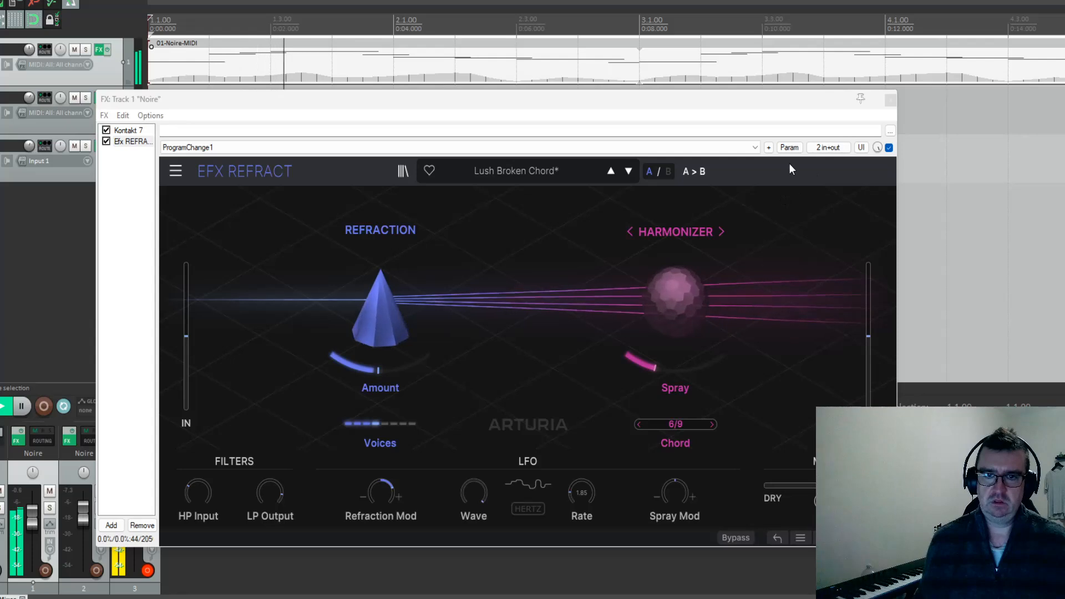
Step: Raise the number of refracted voices to 8 and adjust the Harmonizer Spray during playback
{"action": "left_click_drag", "start_coordinate": [380, 424], "coordinate": [413, 424]}
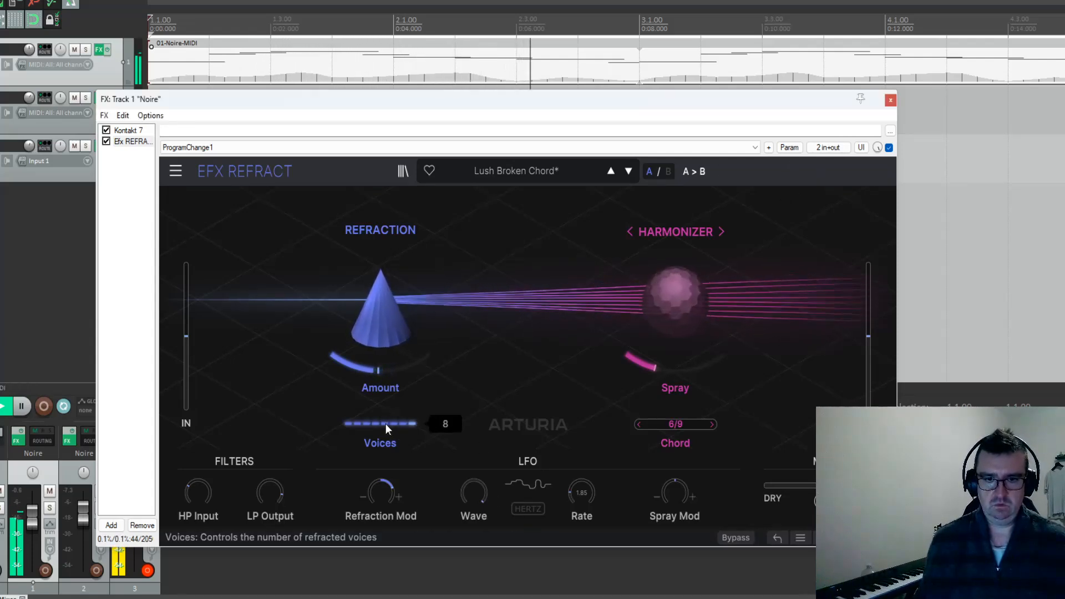
{"action": "mouse_move", "coordinate": [652, 371]}
{"action": "left_mouse_down"}
{"action": "mouse_move", "coordinate": [653, 341]}
{"action": "mouse_move", "coordinate": [649, 370]}
{"action": "mouse_move", "coordinate": [703, 365]}
{"action": "mouse_move", "coordinate": [704, 433]}
{"action": "left_mouse_up"}
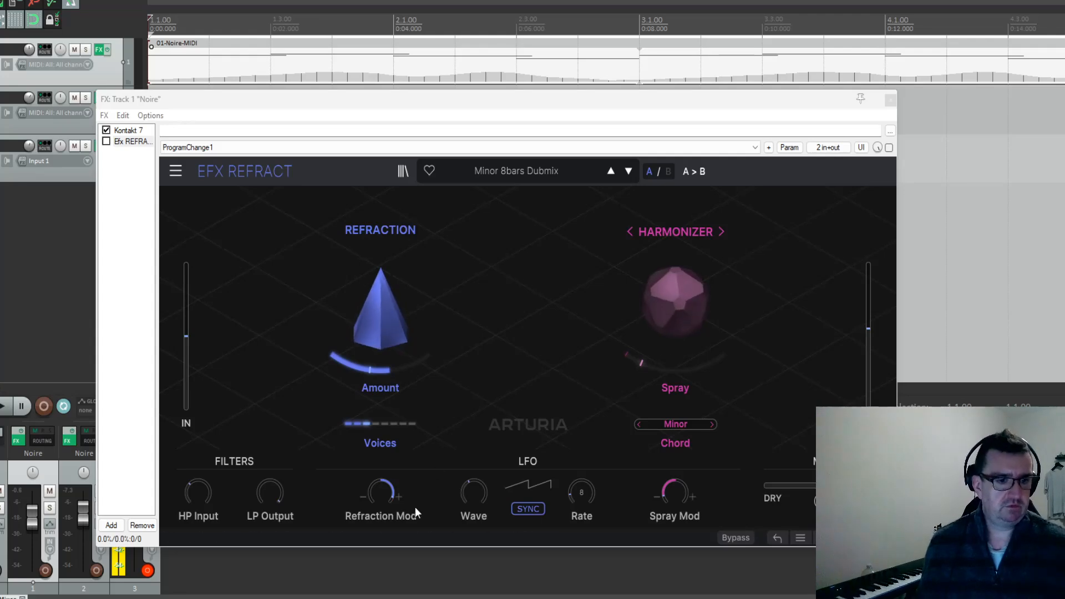
Step: Play the sparser MIDI part with EFX Refract bypassed, enable the effect and replay it through the Minor 8bars Dubmix preset
{"action": "left_click", "coordinate": [4, 406]}
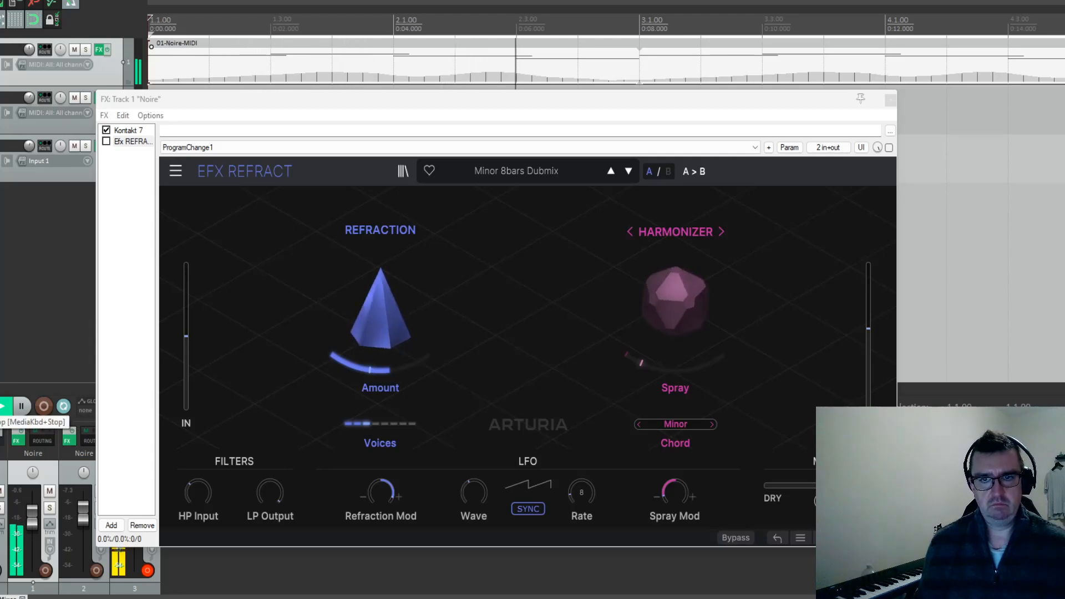
{"action": "left_click", "coordinate": [0, 406]}
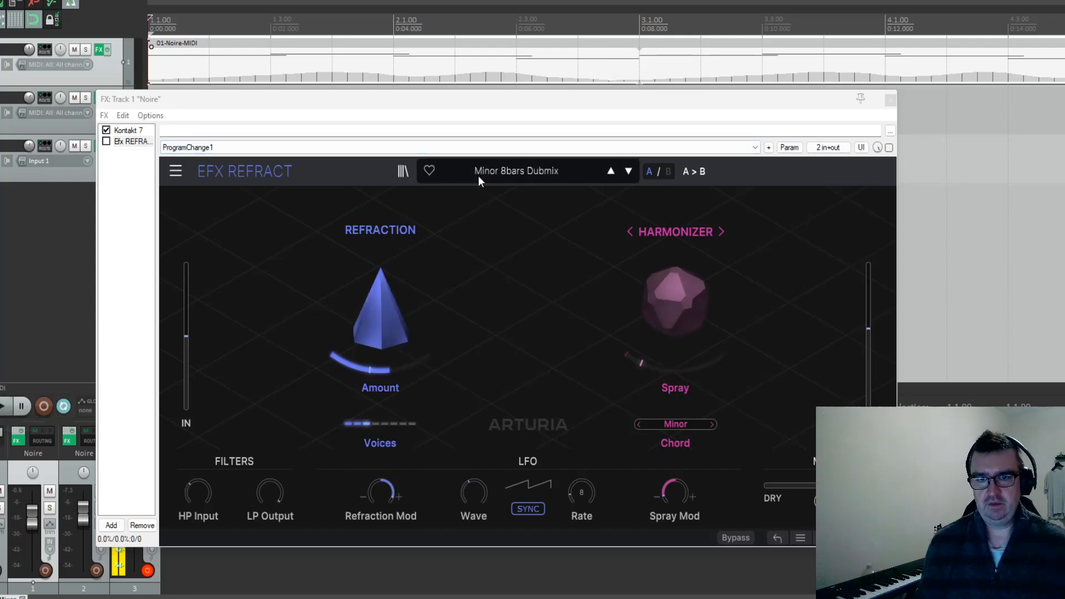
{"action": "left_click", "coordinate": [885, 150]}
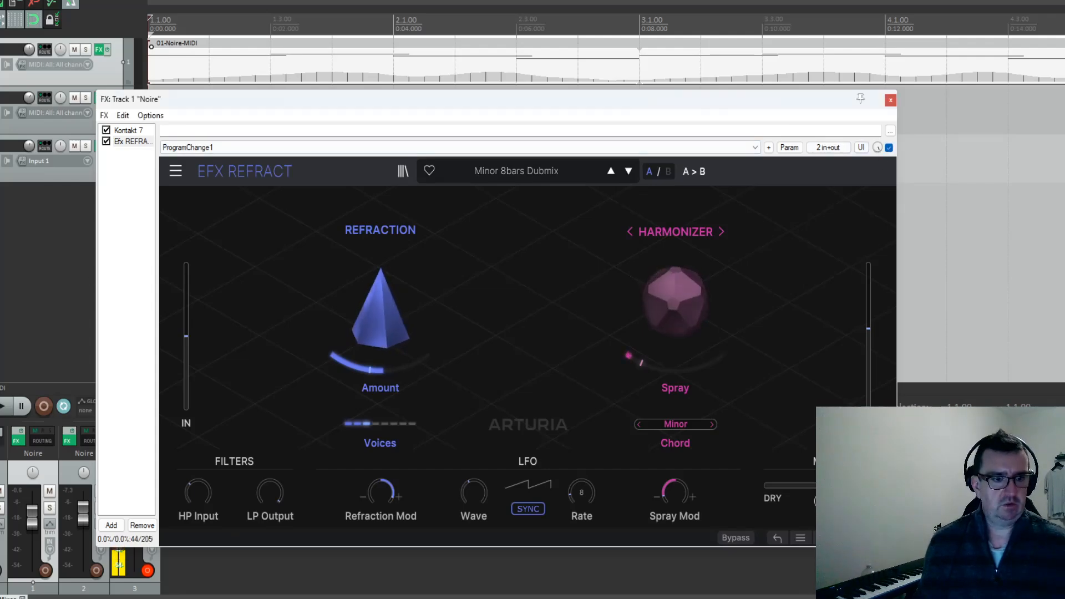
{"action": "key", "text": "space"}
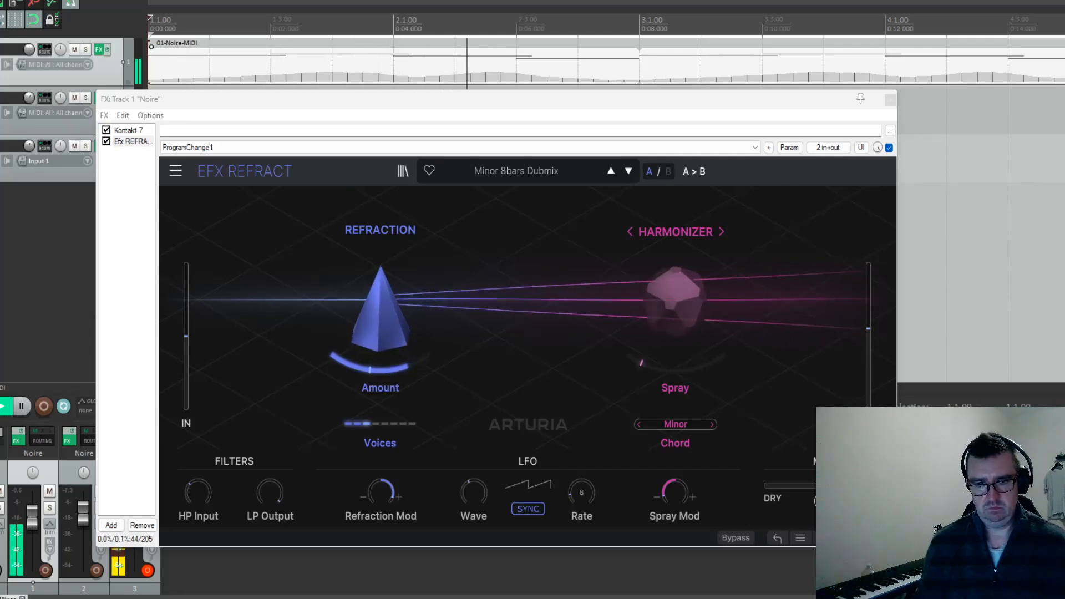
Step: Audition Before Reverb On A Send, load Backup Singers, replay the part and set the dry/wet mix to about 0.794
{"action": "left_click", "coordinate": [610, 172]}
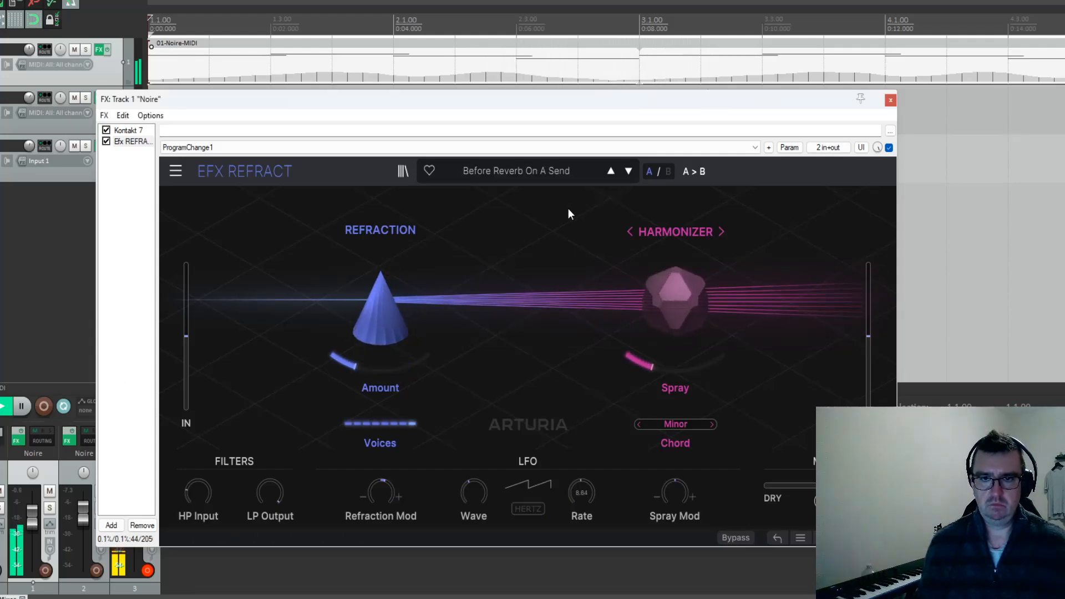
{"action": "left_click", "coordinate": [610, 171]}
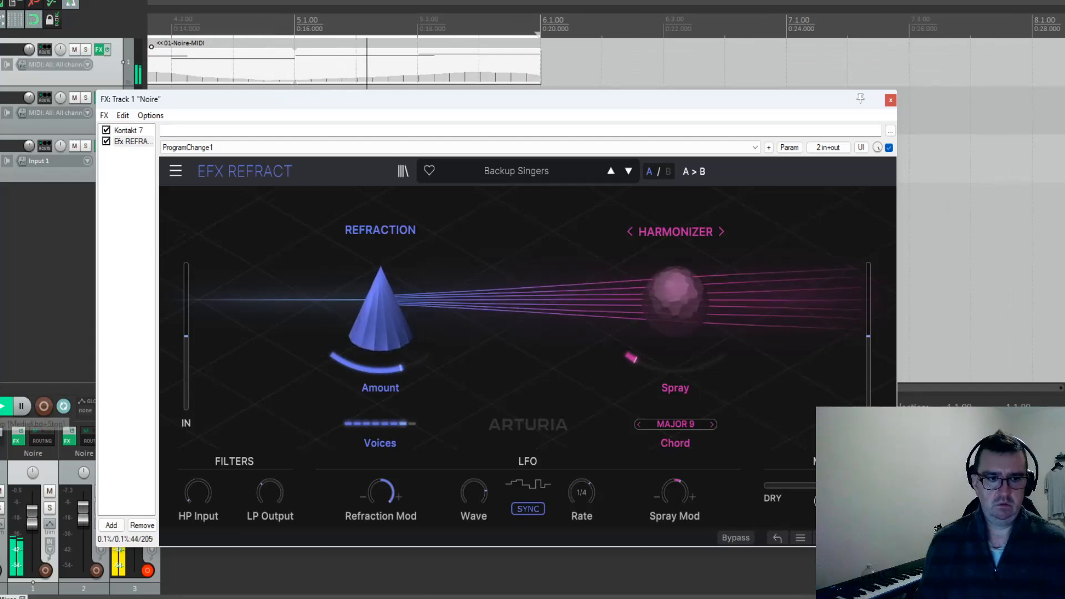
{"action": "left_click", "coordinate": [4, 406]}
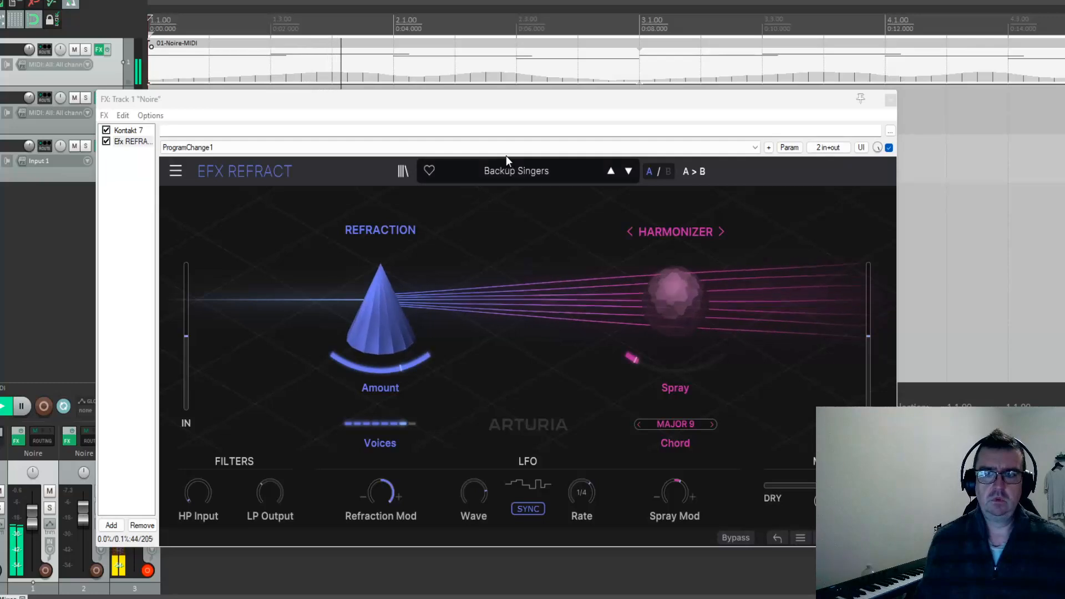
{"action": "left_click_drag", "start_coordinate": [826, 486], "coordinate": [841, 486]}
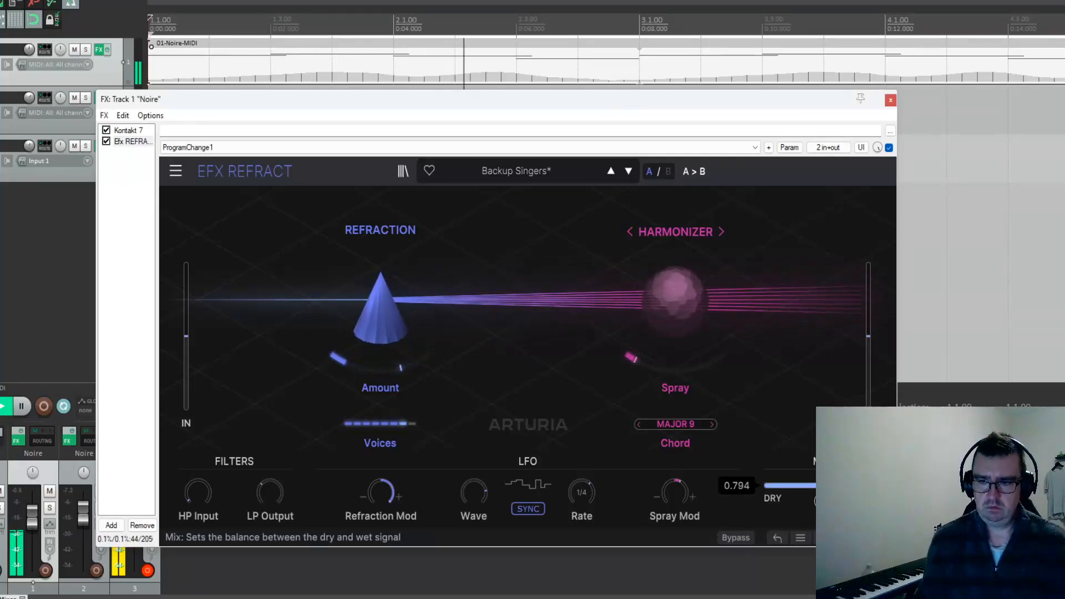